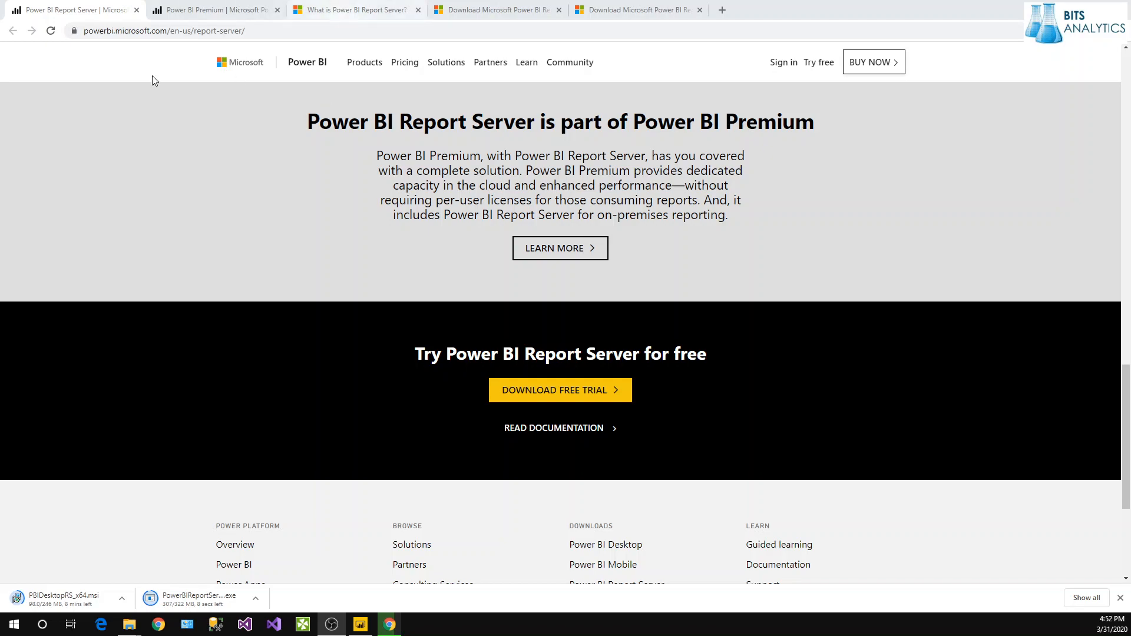
Browse the Power BI Premium page, then return to the Report Server January 2020 download page.
left_click(212, 10)
scroll(302, 141, "down", 3)
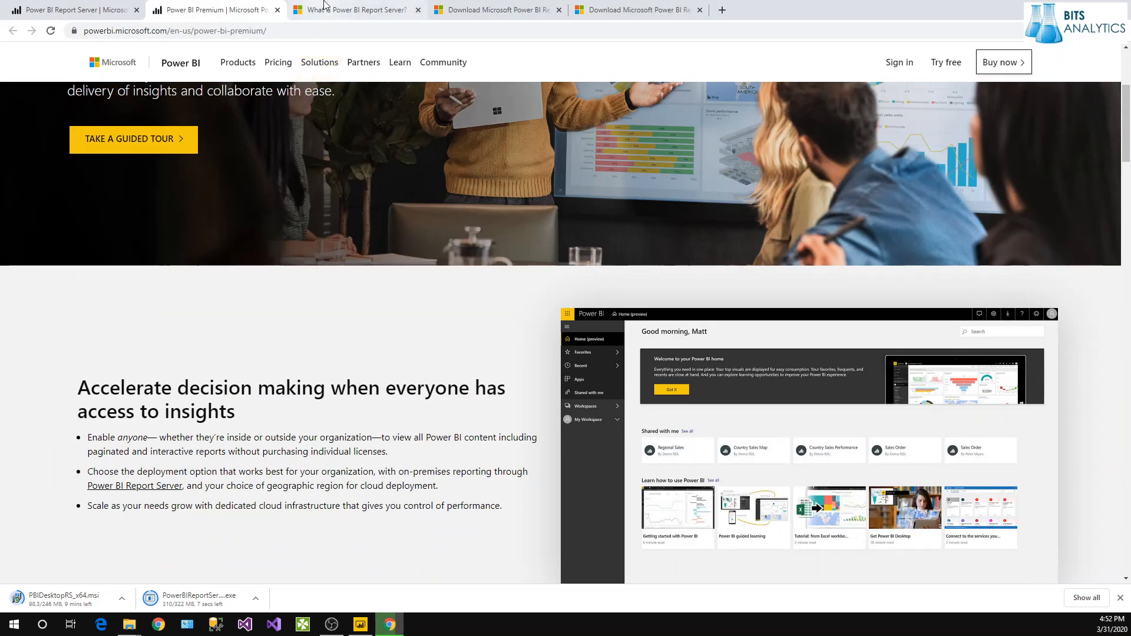
left_click(348, 10)
left_click(489, 10)
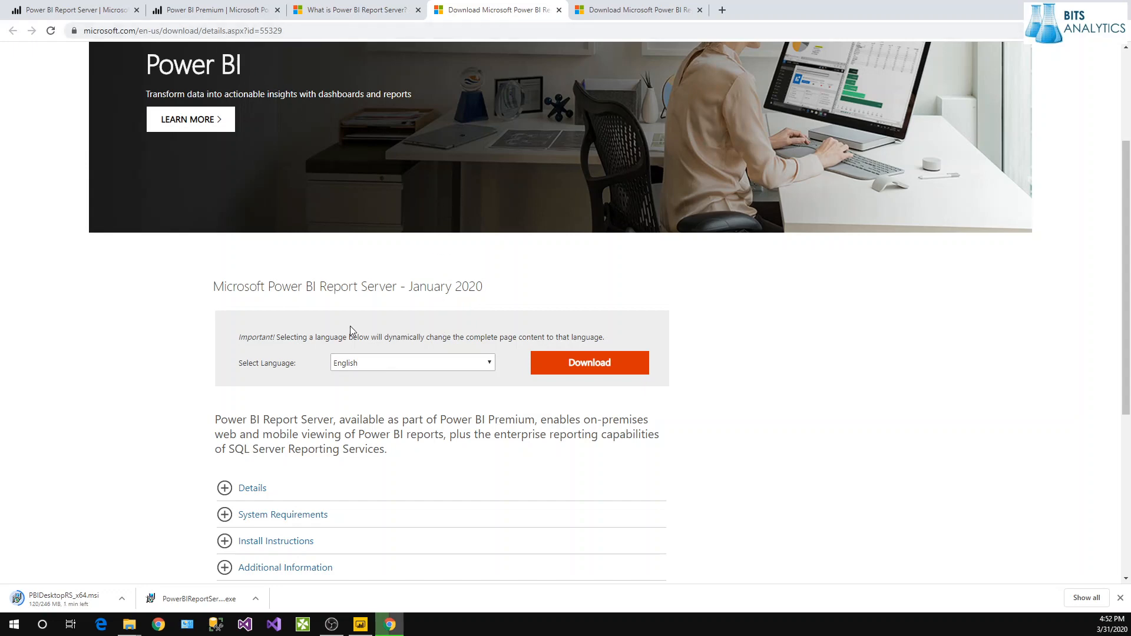
Return to the Report Server download details and expand Details to show version 15.0.1102.777.
left_click(606, 12)
left_click(511, 10)
scroll(355, 467, "down", 3)
left_click(227, 313)
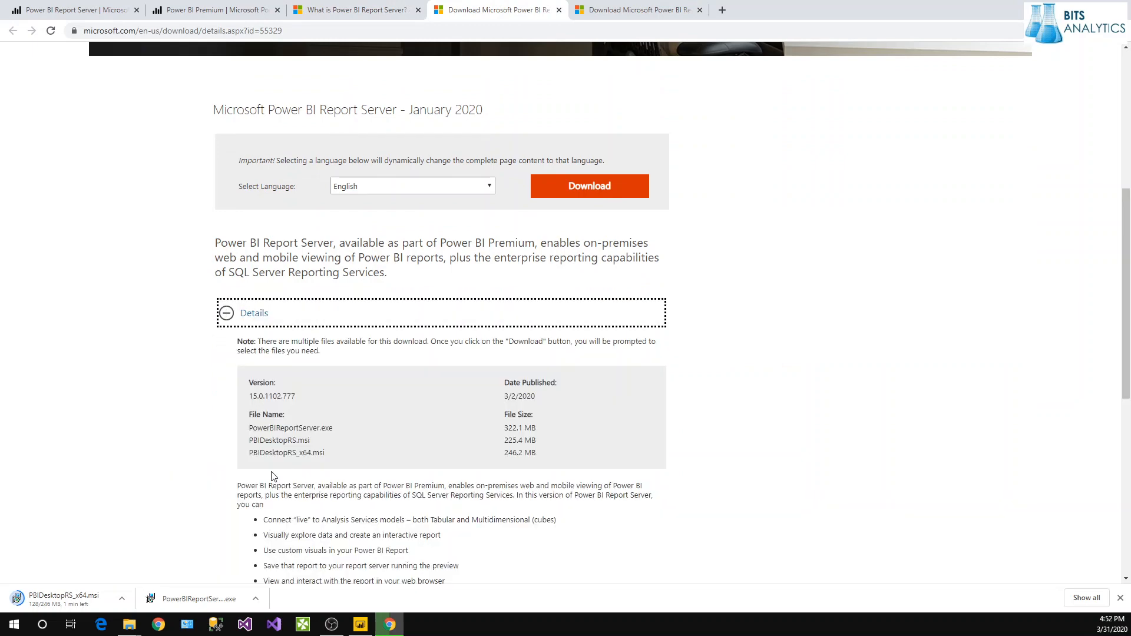
scroll(273, 476, "down", 3)
Highlight the PowerBIReportServer.exe and PBIDesktopRS_x64.msi file names in the file list.
left_click_drag(251, 251, 246, 274)
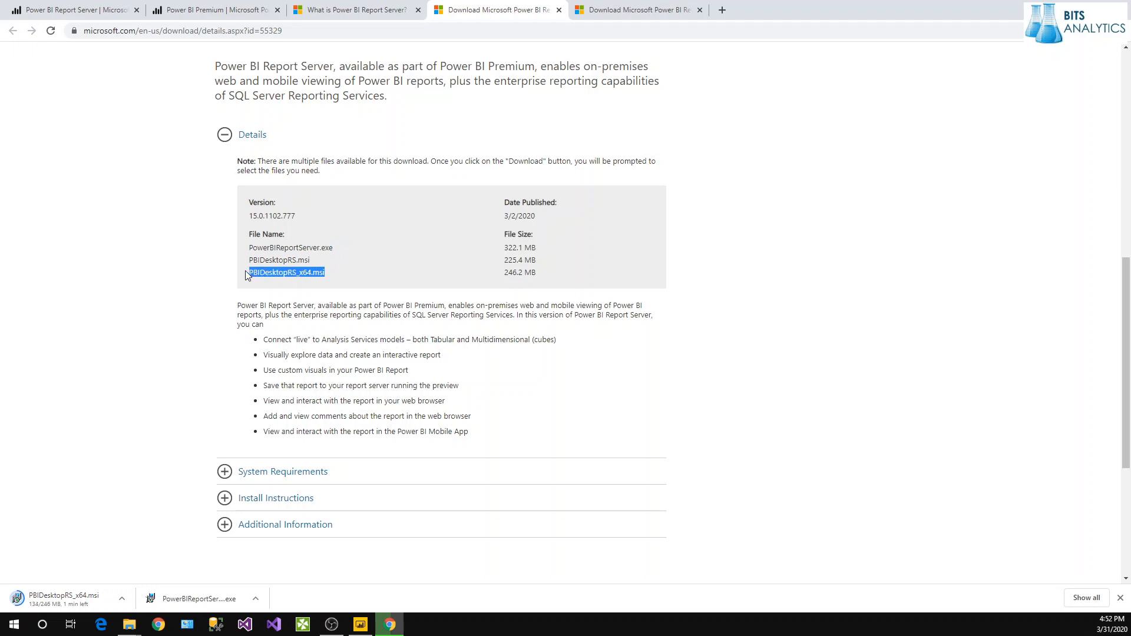
left_click(279, 278)
left_click_drag(253, 272, 299, 271)
double_click(288, 273)
left_click_drag(250, 247, 335, 250)
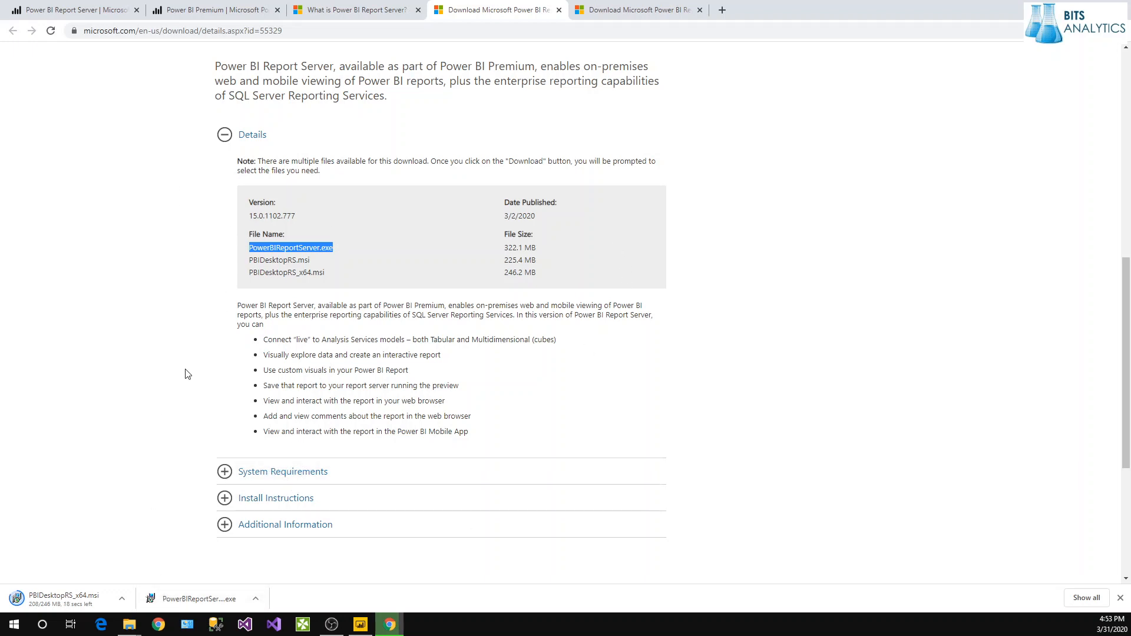
Open the downloaded PowerBIReportServer.exe from Chrome's download bar.
left_click(256, 598)
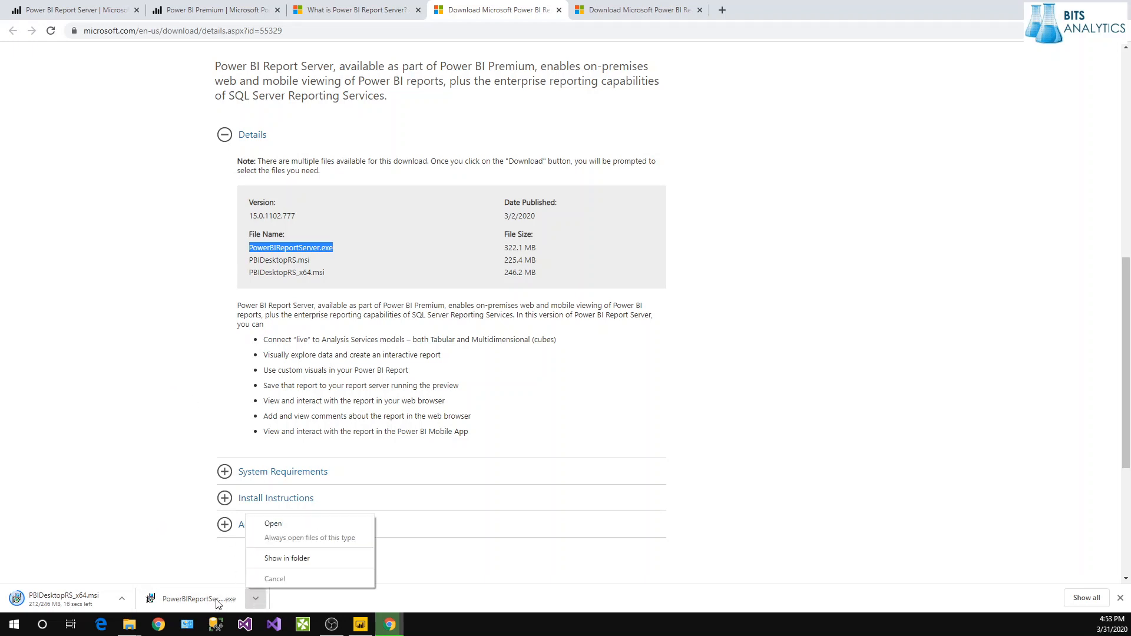
left_click(215, 599)
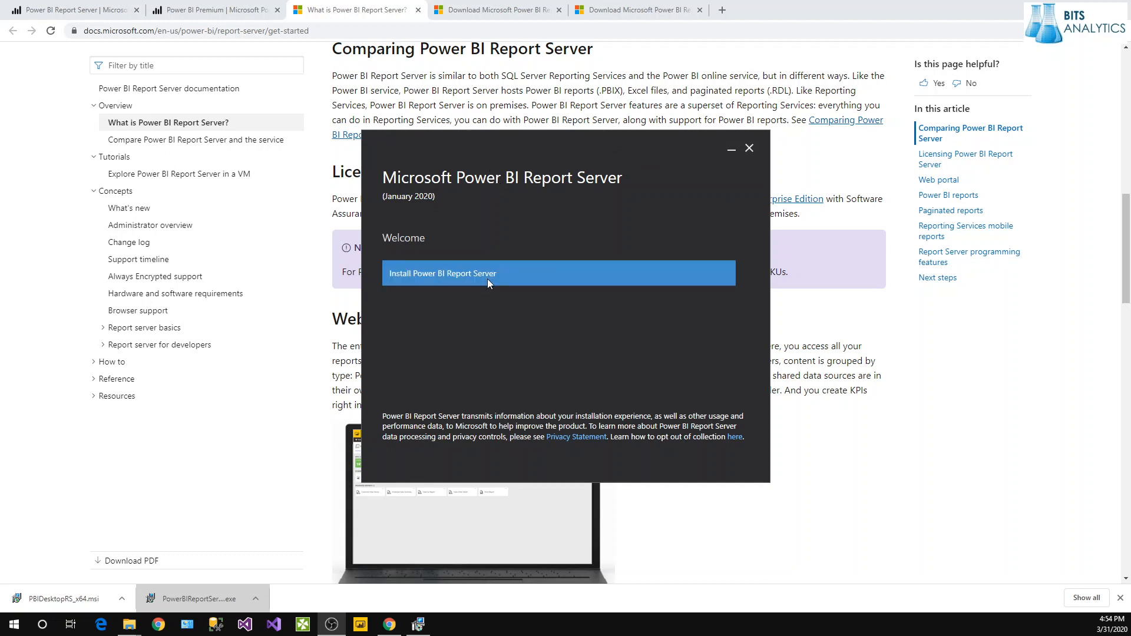
Start the Power BI Report Server setup and choose the Developer edition.
left_click_drag(532, 160, 549, 160)
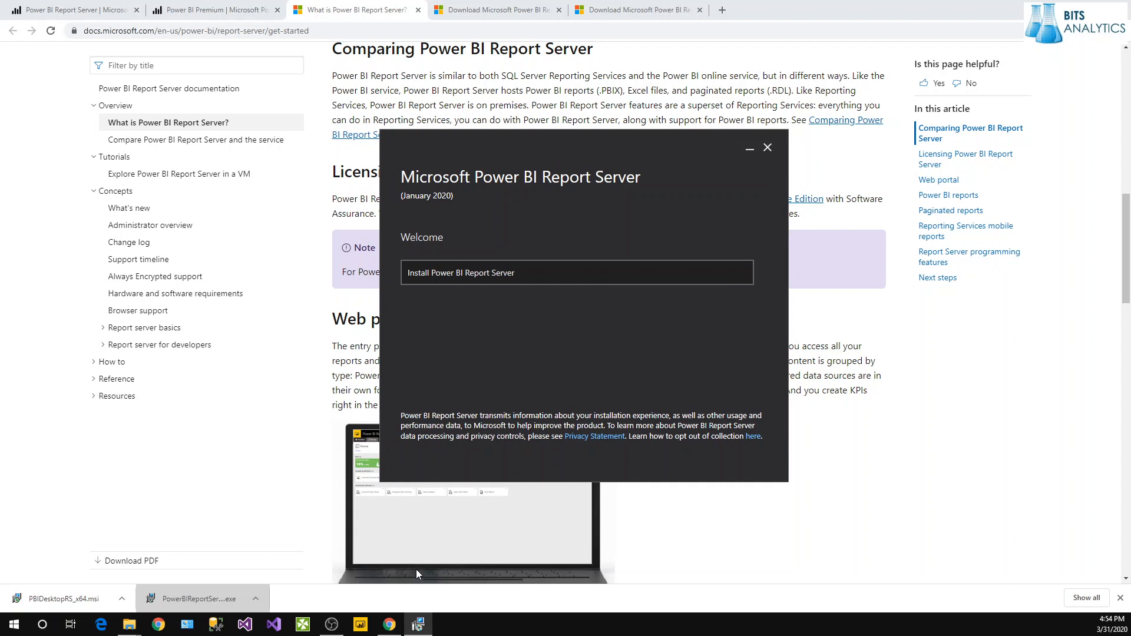
left_click(514, 275)
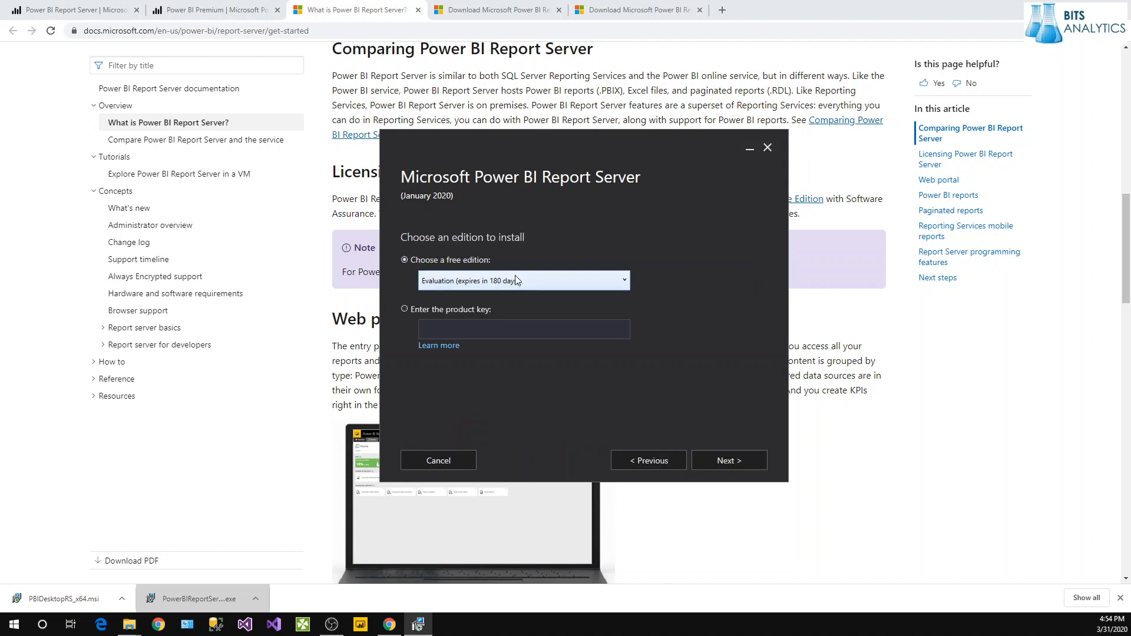
left_click(452, 287)
left_click(474, 308)
Accept the license terms and install to C:\Program Files\Microsoft Power BI Report Server.
left_click(733, 465)
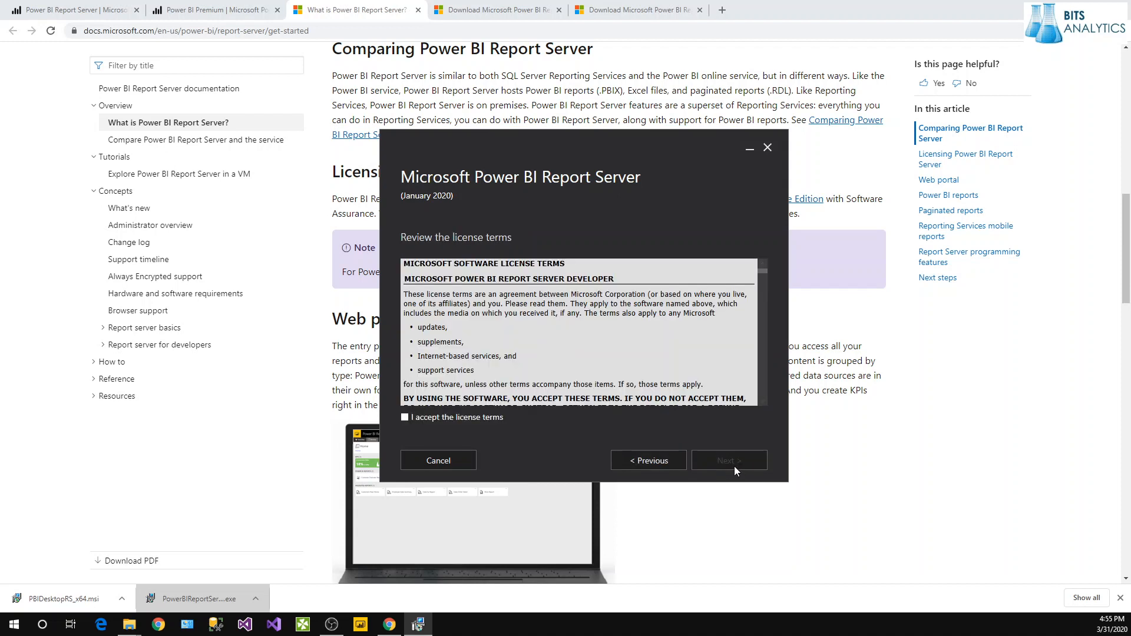
left_click(404, 417)
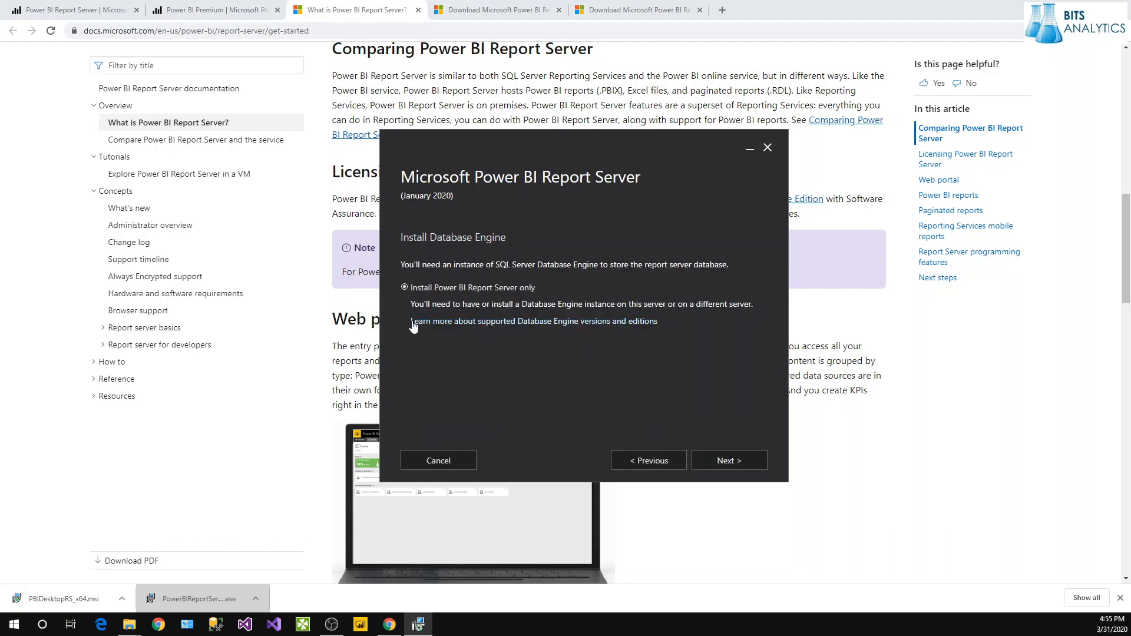
left_click(734, 461)
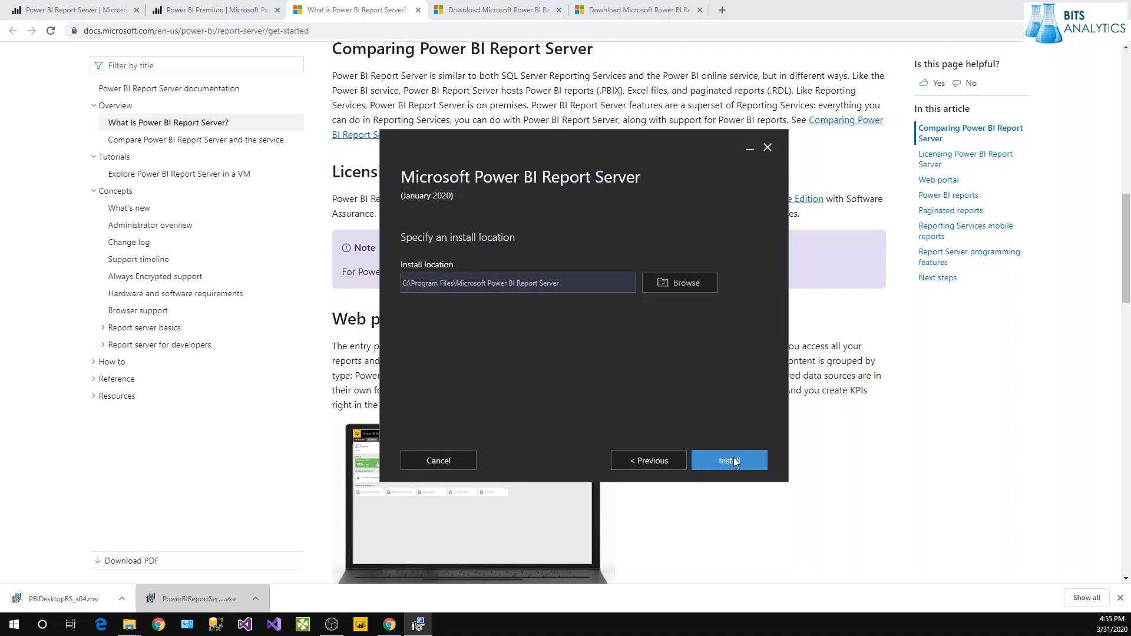
left_click(733, 460)
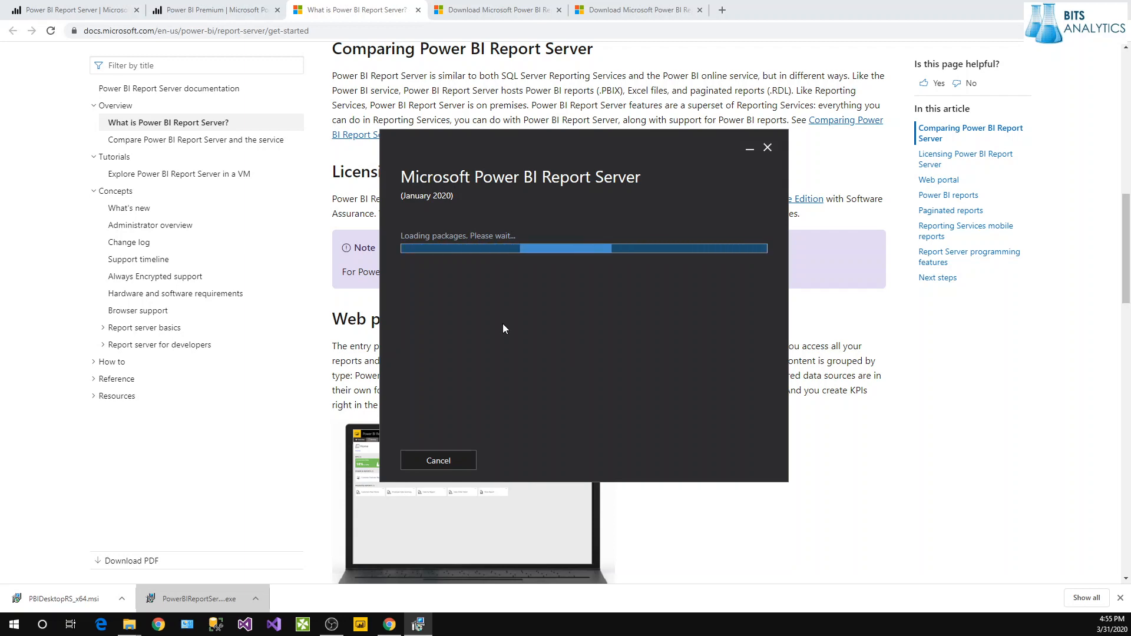
left_click(329, 324)
Scroll through the 'What is Power BI Report Server?' article down to Next steps.
scroll(345, 385, "up", 6)
scroll(344, 385, "up", 6)
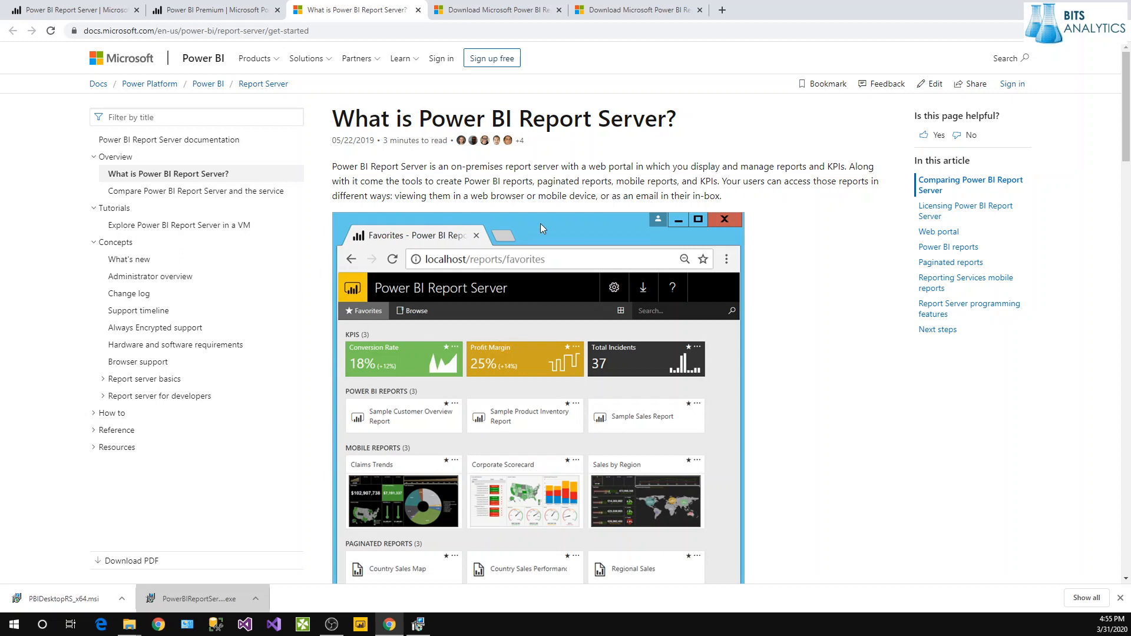
scroll(579, 331, "down", 3)
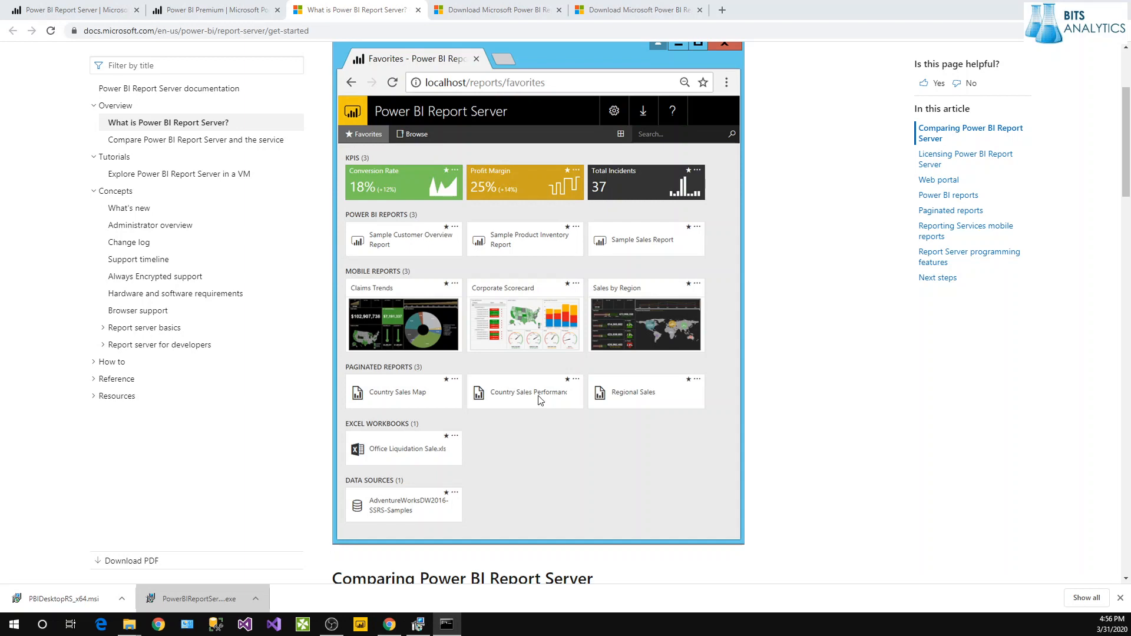
scroll(538, 401, "down", 3)
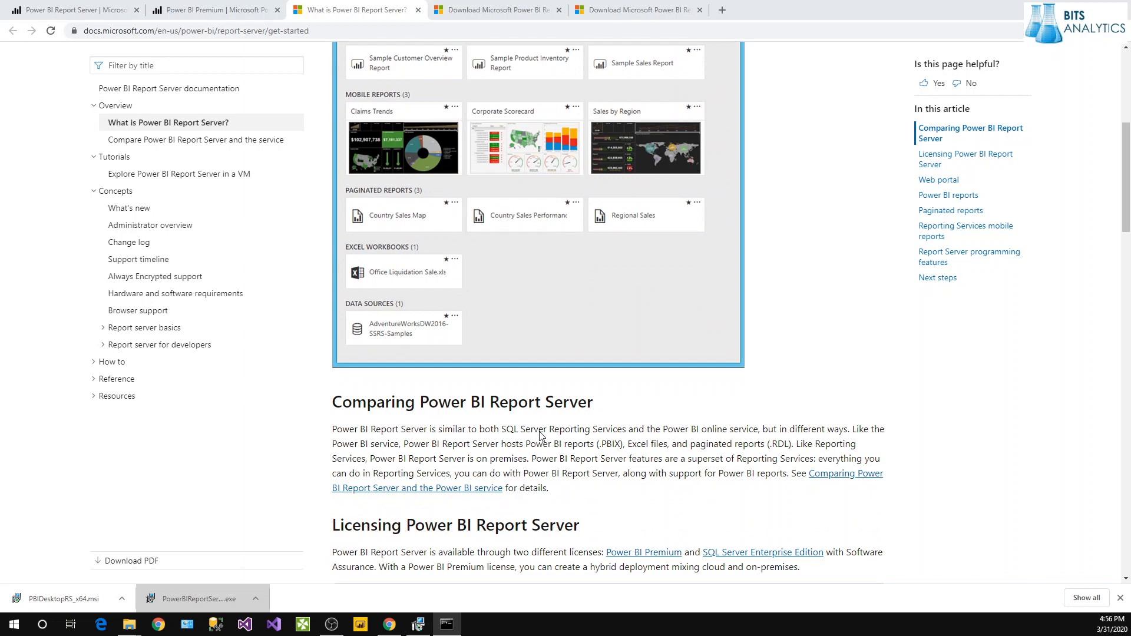
scroll(541, 435, "down", 4)
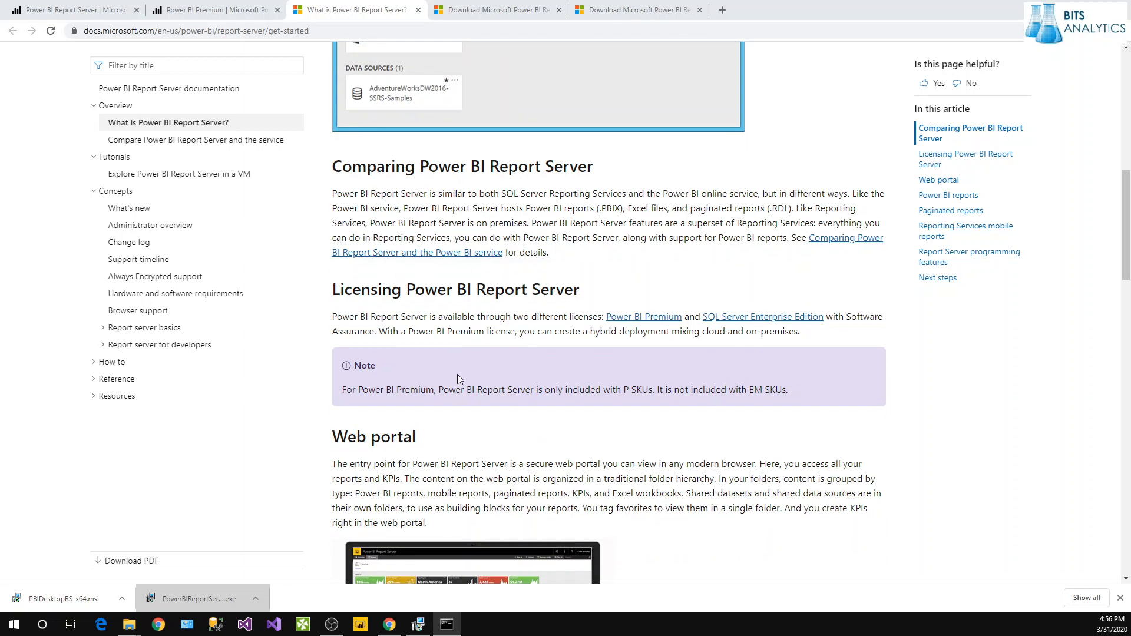
scroll(452, 400, "down", 2)
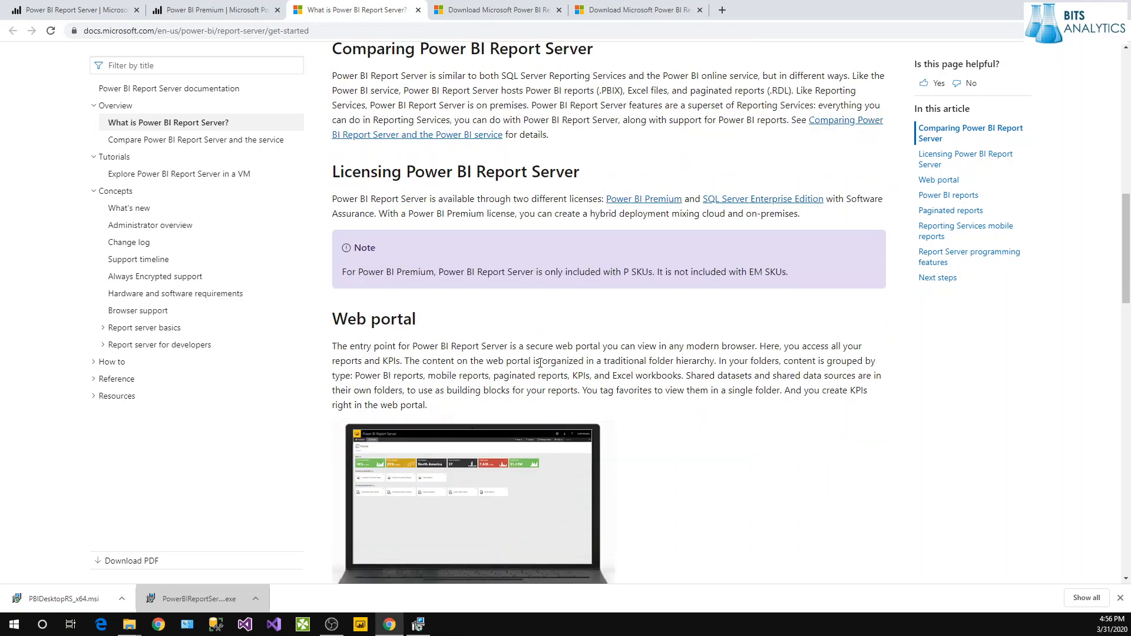
scroll(540, 362, "down", 2)
scroll(540, 365, "down", 3)
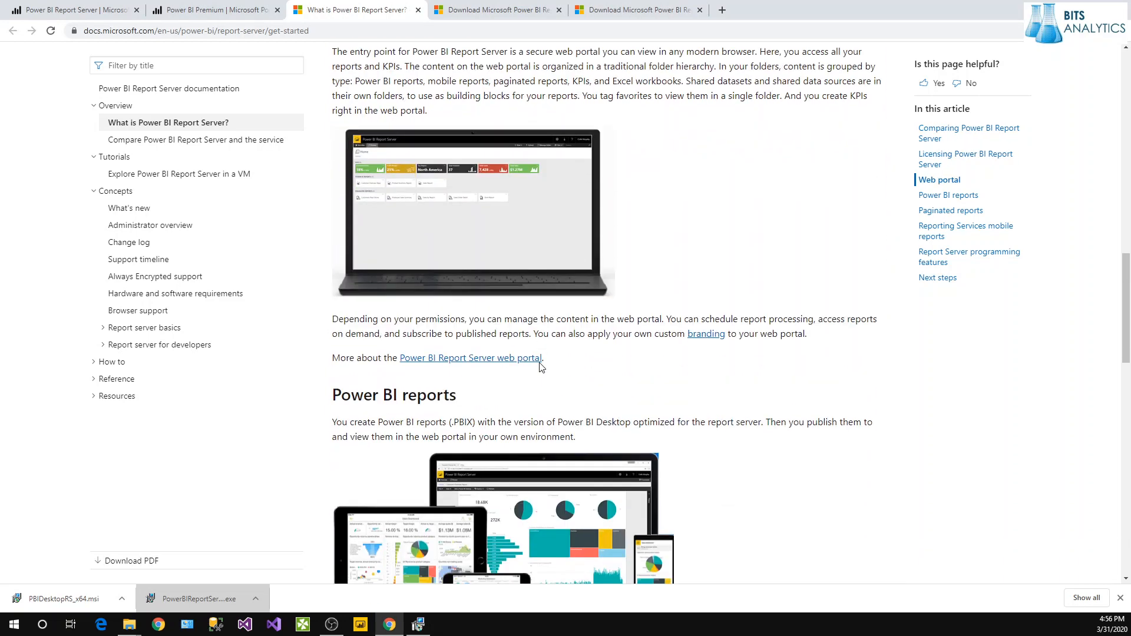
scroll(540, 366, "down", 3)
scroll(541, 367, "down", 3)
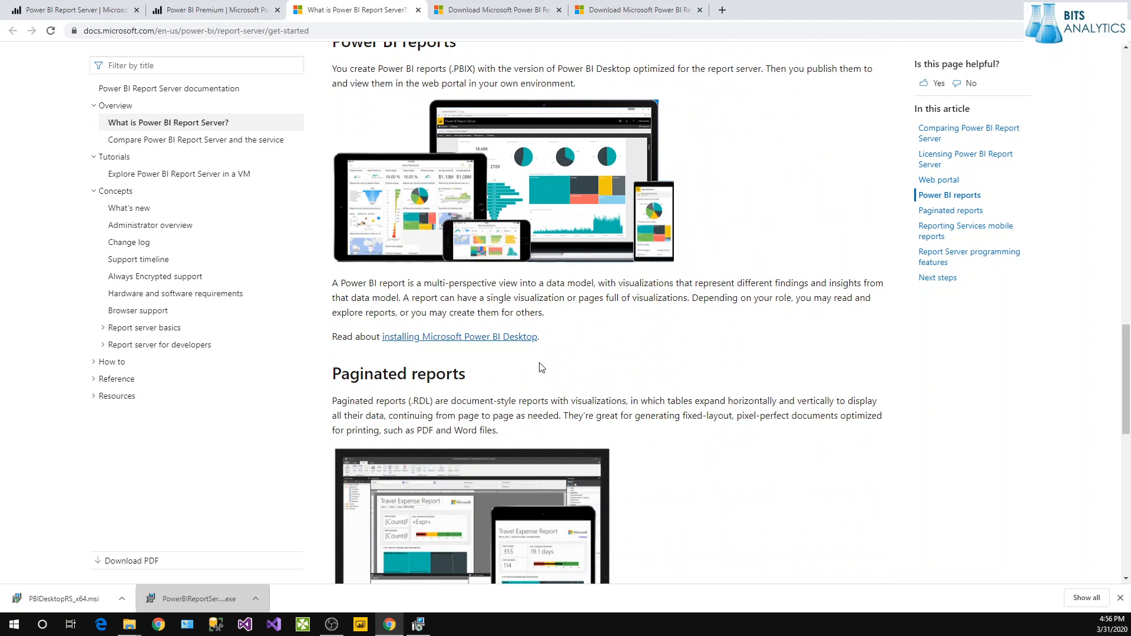
scroll(540, 367, "up", 2)
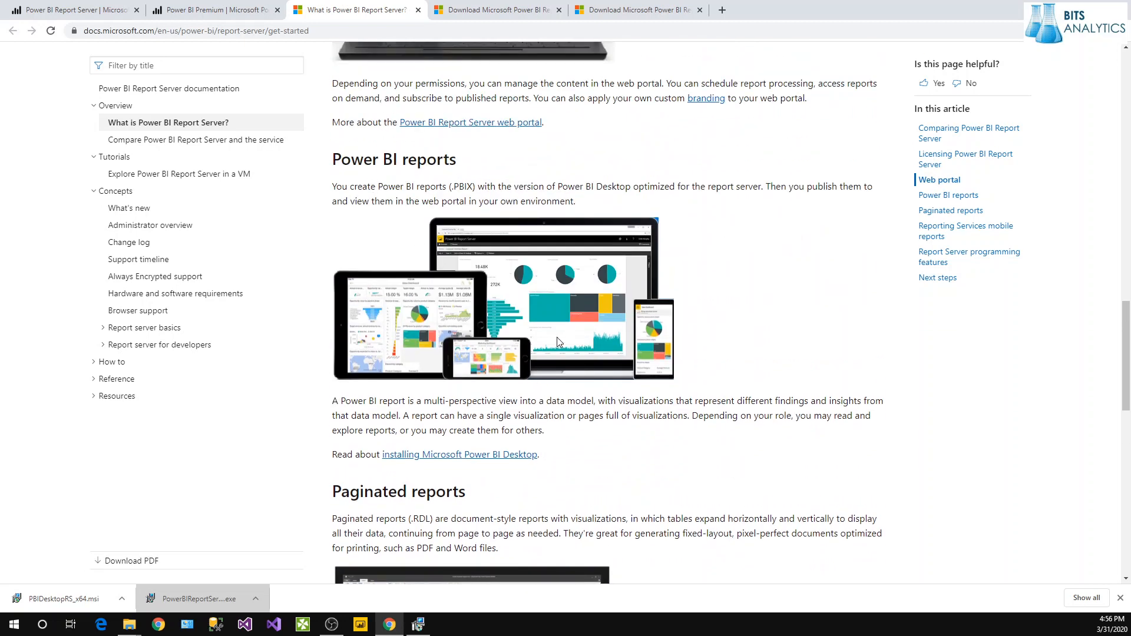
scroll(513, 370, "down", 5)
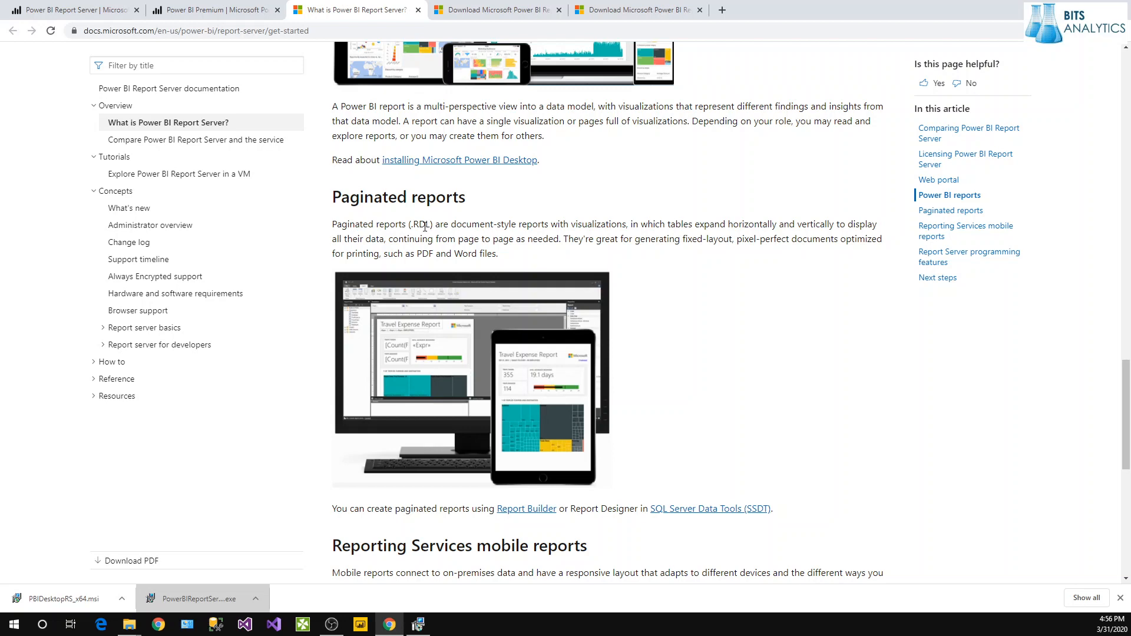
scroll(427, 285, "down", 3)
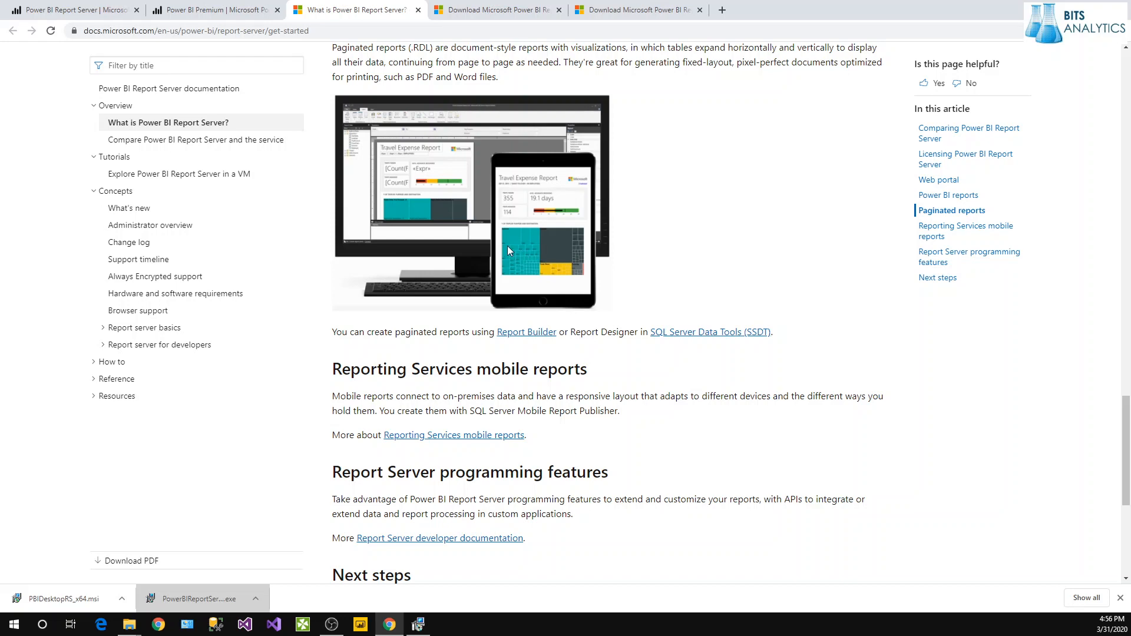
scroll(507, 247, "down", 3)
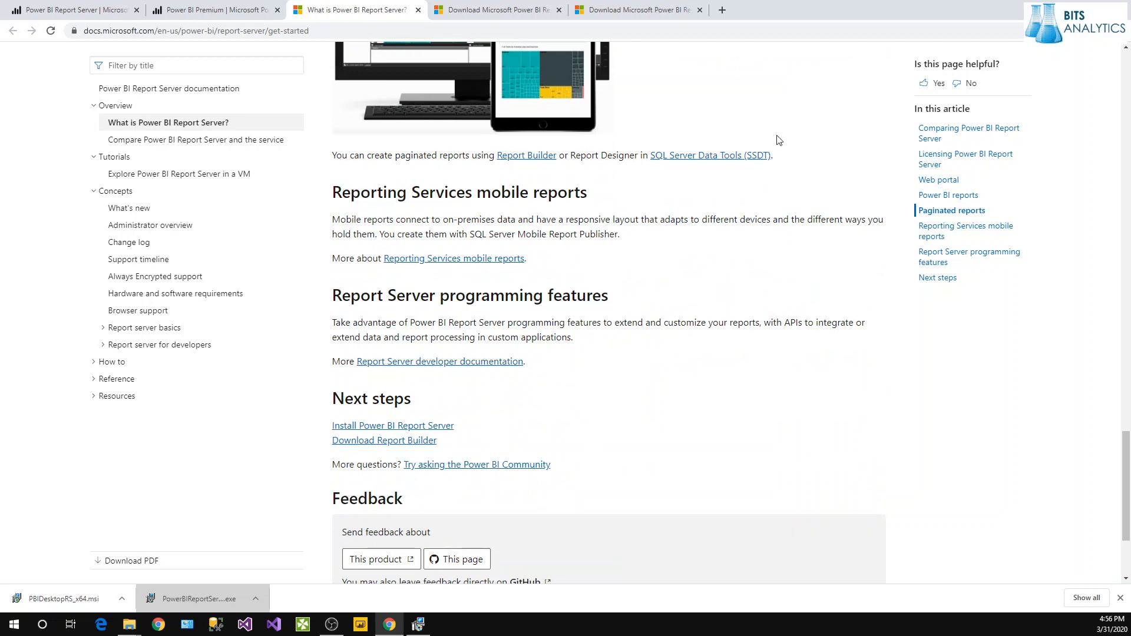
Launch Configuration Manager, connect to the PBIRS instance, and open its Database page.
left_click(418, 624)
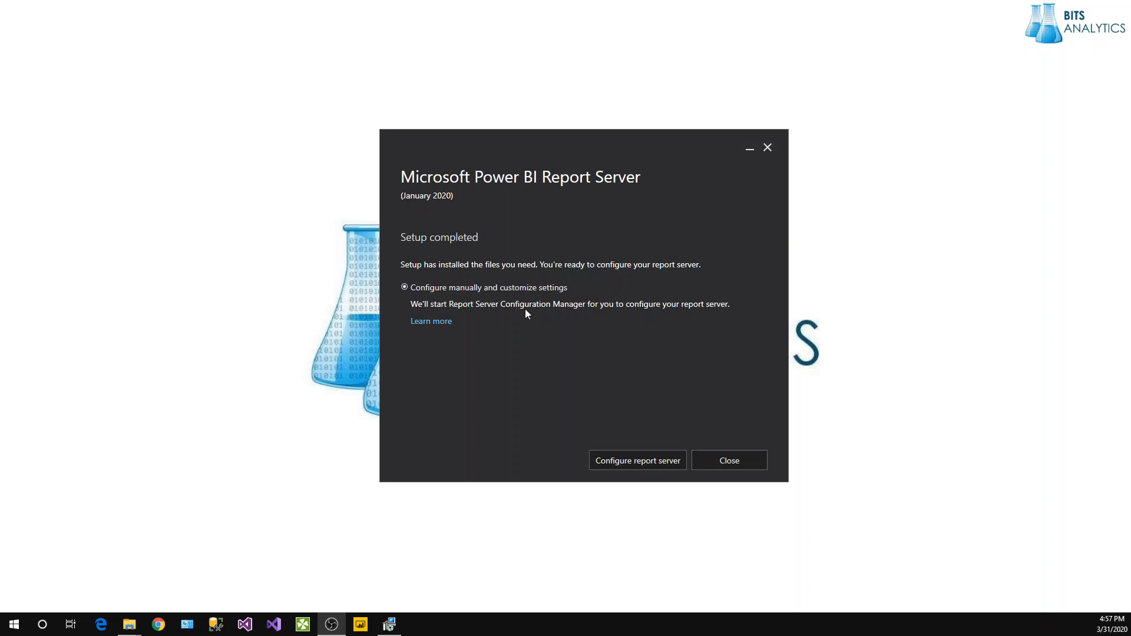
left_click(655, 465)
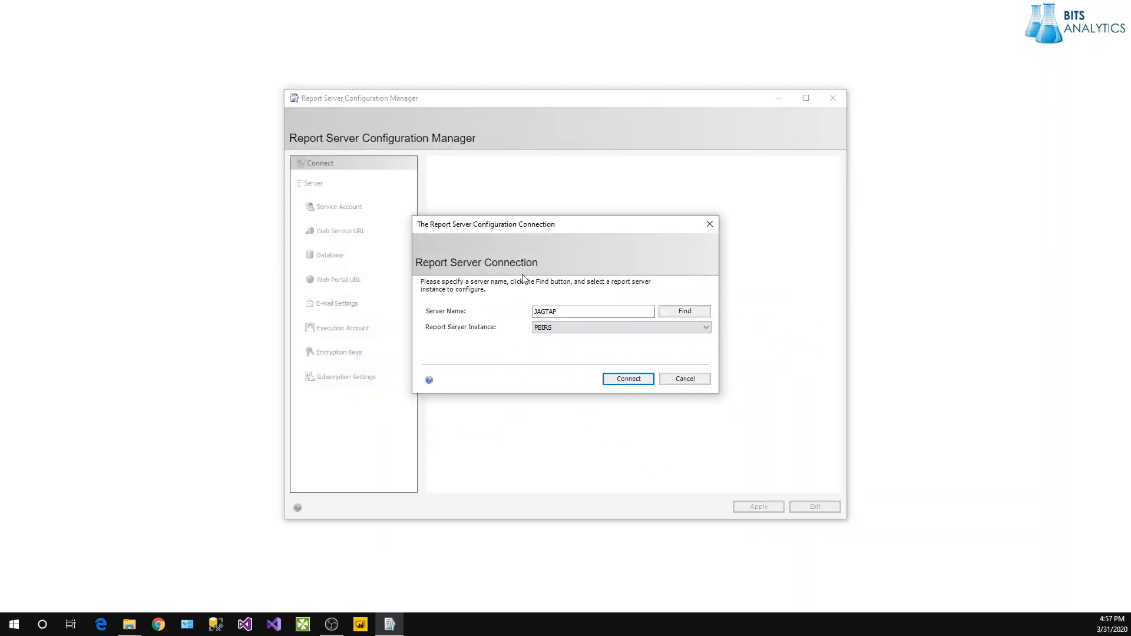
left_click(614, 381)
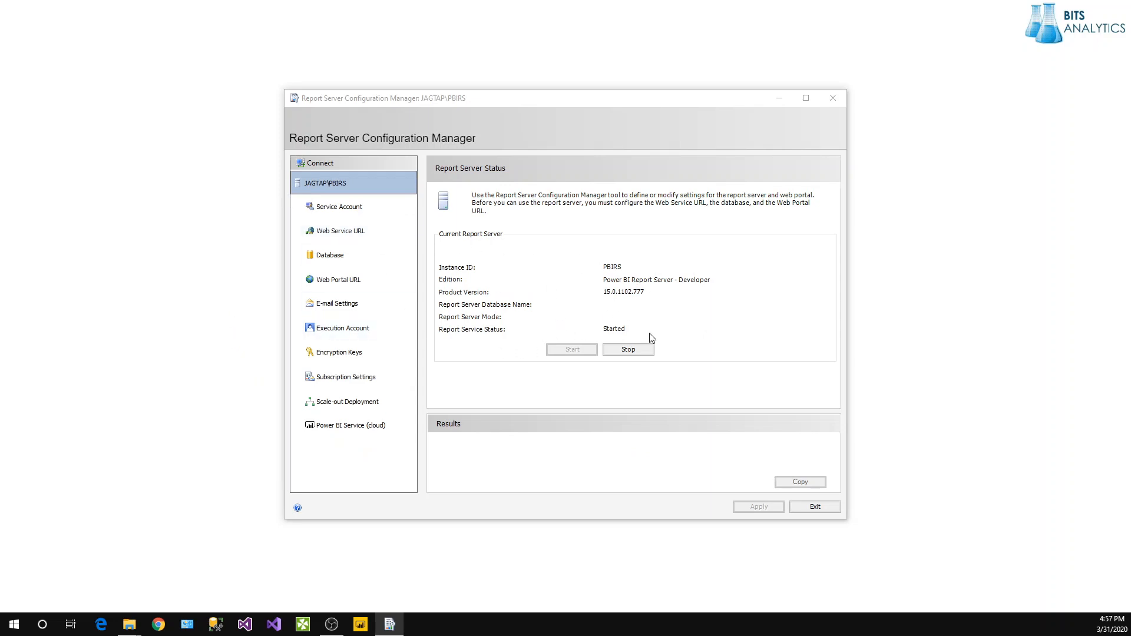
left_click(342, 213)
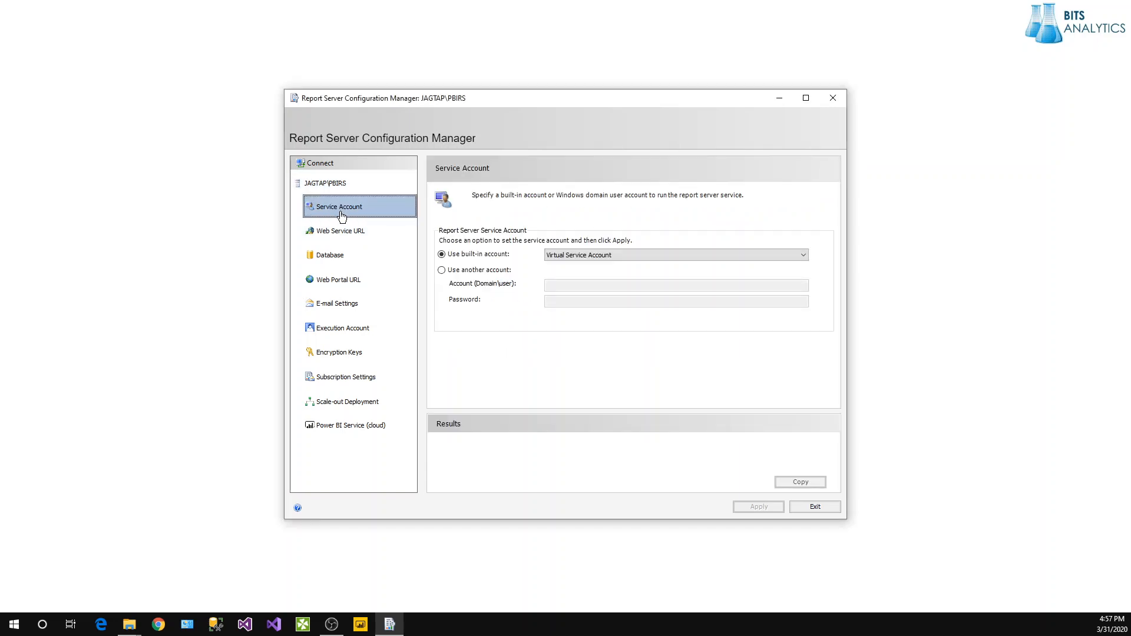
left_click(341, 234)
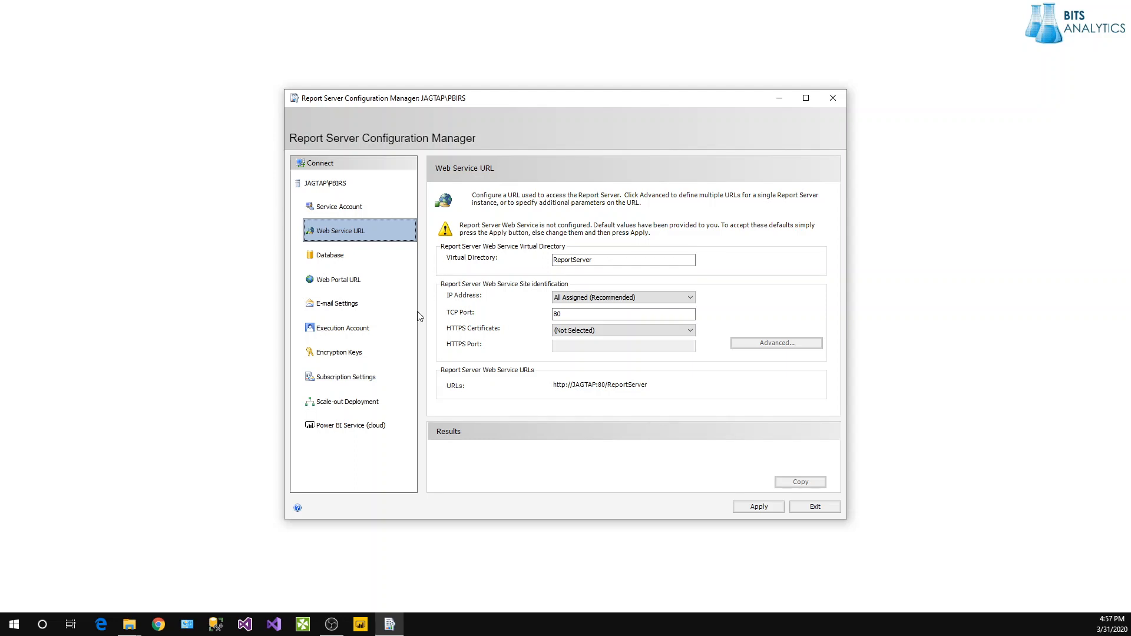
left_click(332, 261)
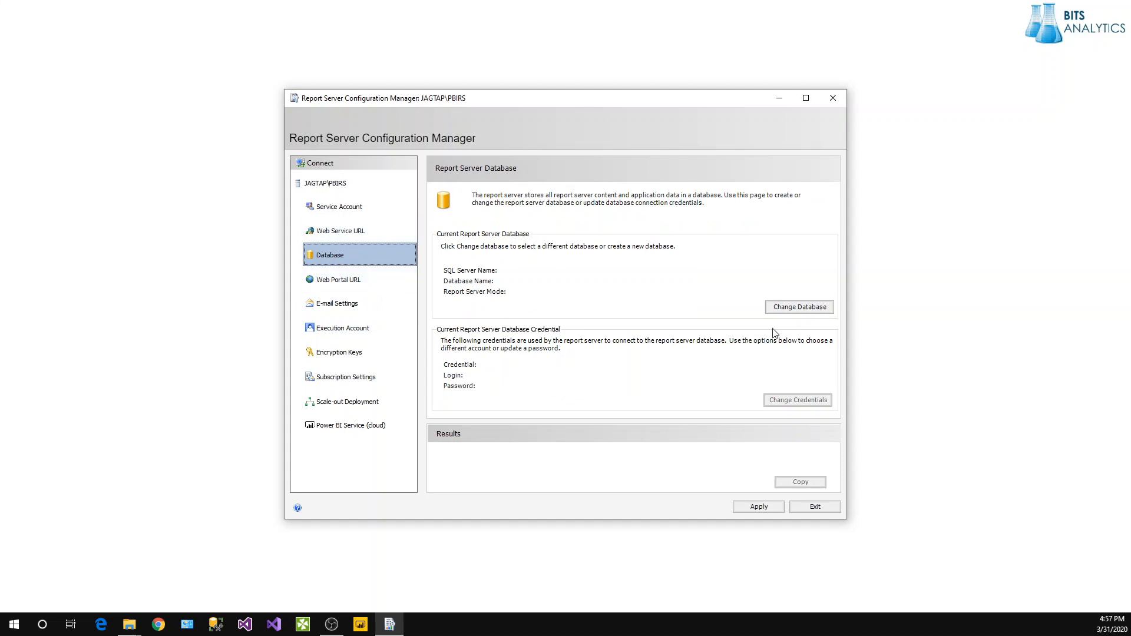
Start creating a new report server database and test the default server connection.
left_click(811, 310)
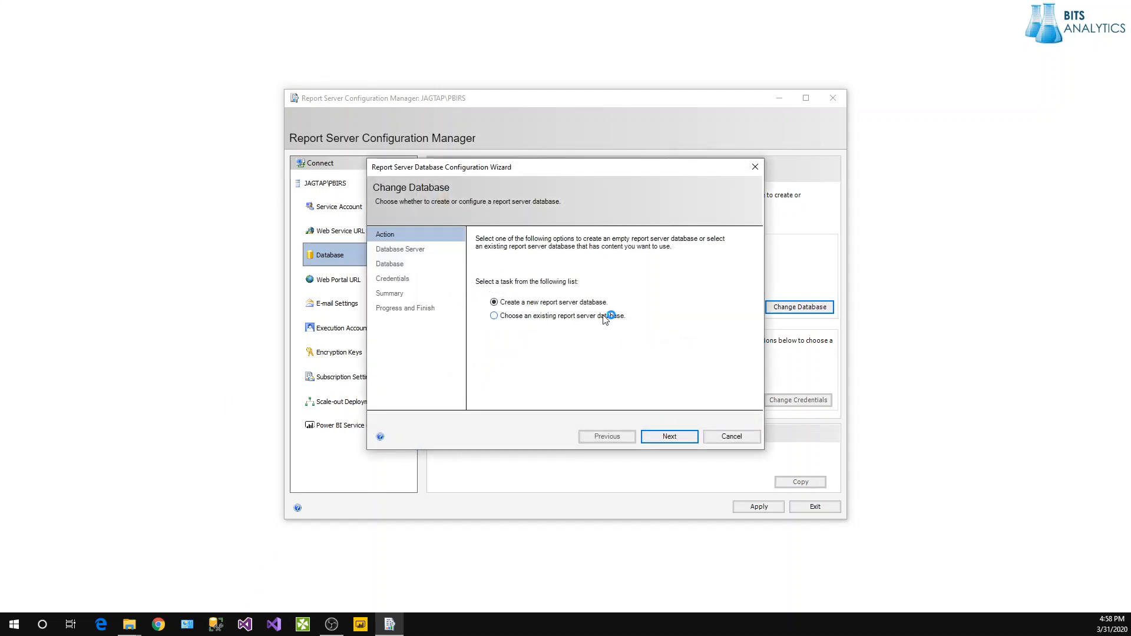
left_click(668, 437)
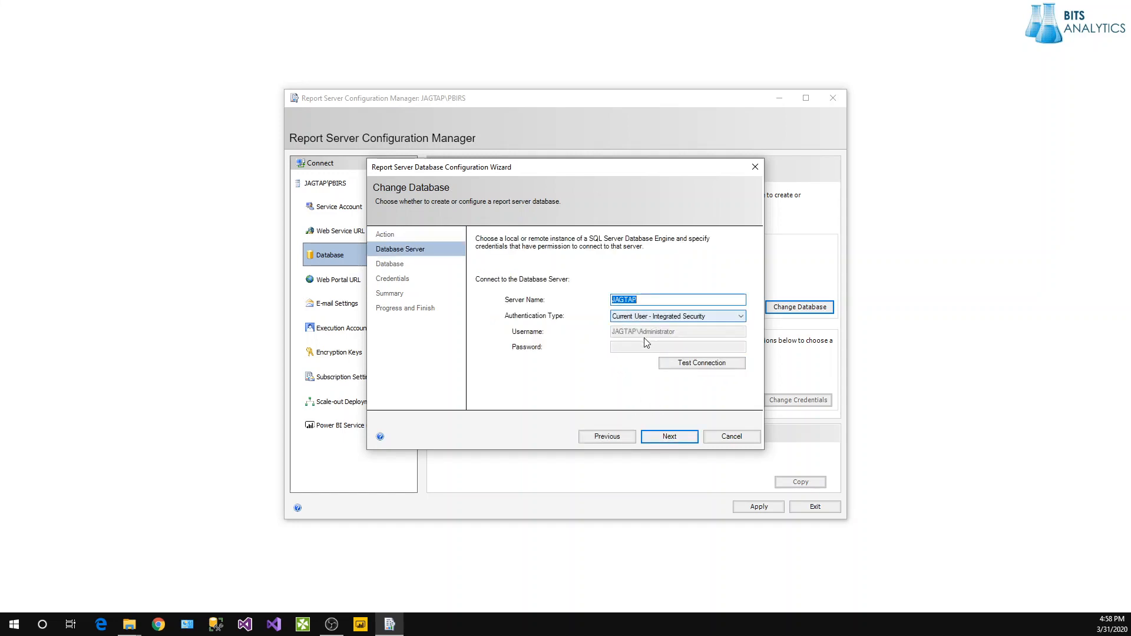
left_click(682, 367)
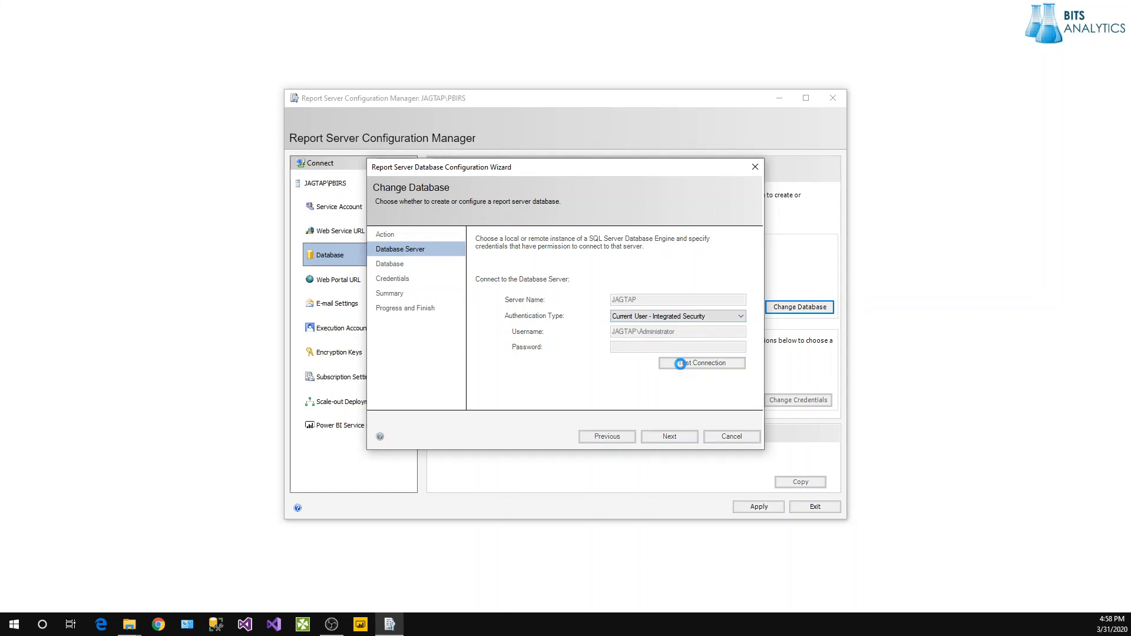
left_click(648, 355)
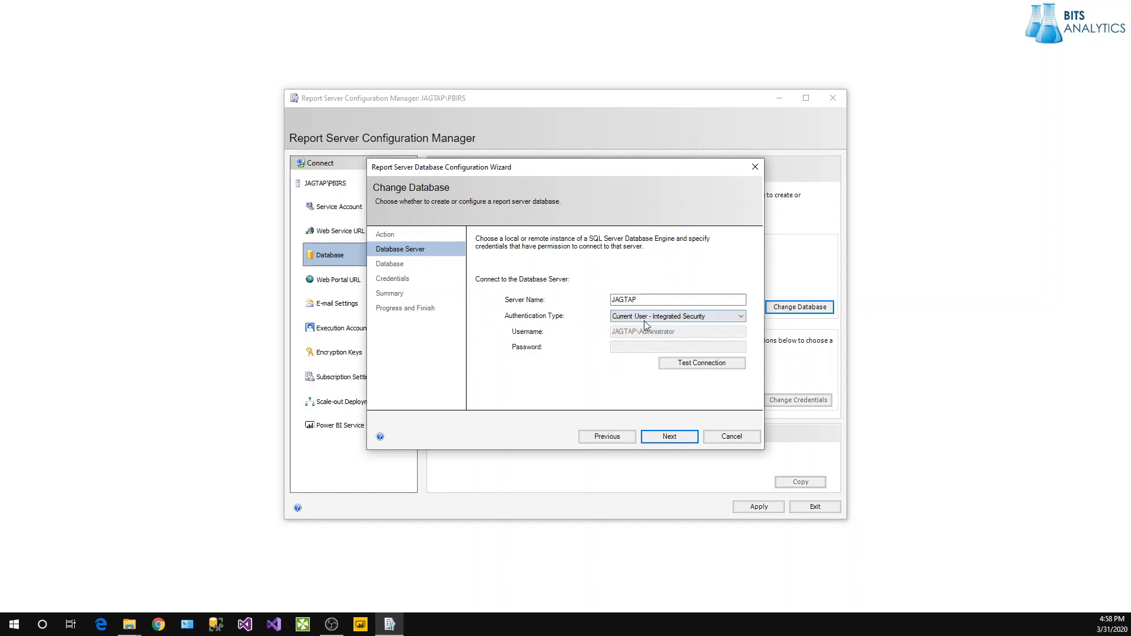
Switch to SQL Server Account with login sa and its password, then test connecting to localhost.
left_click(644, 321)
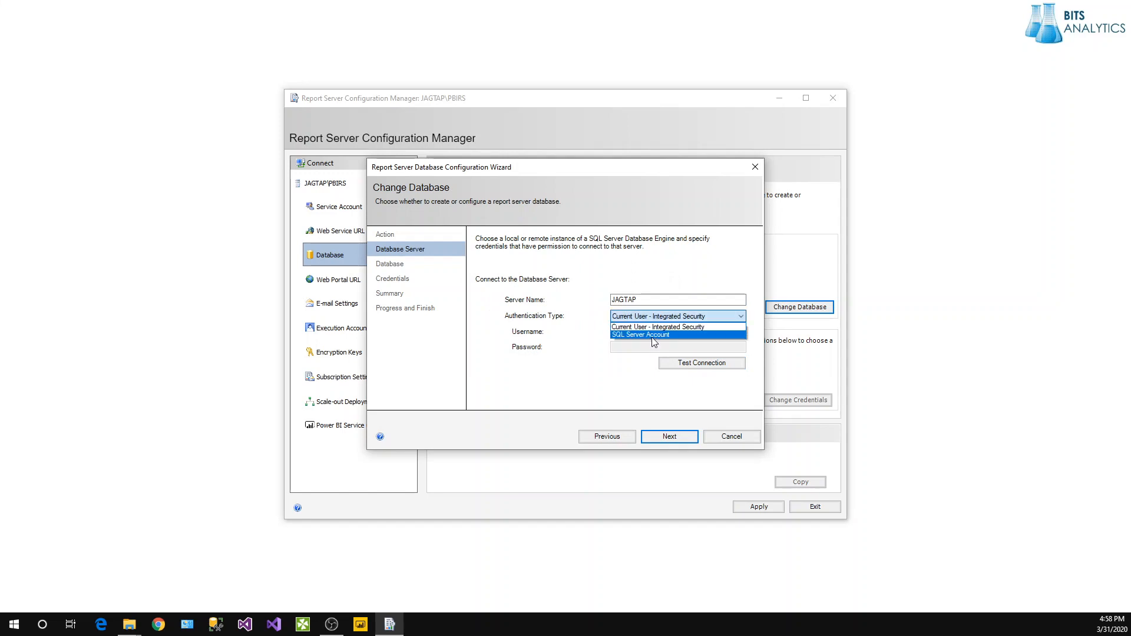
left_click(651, 335)
left_click(650, 332)
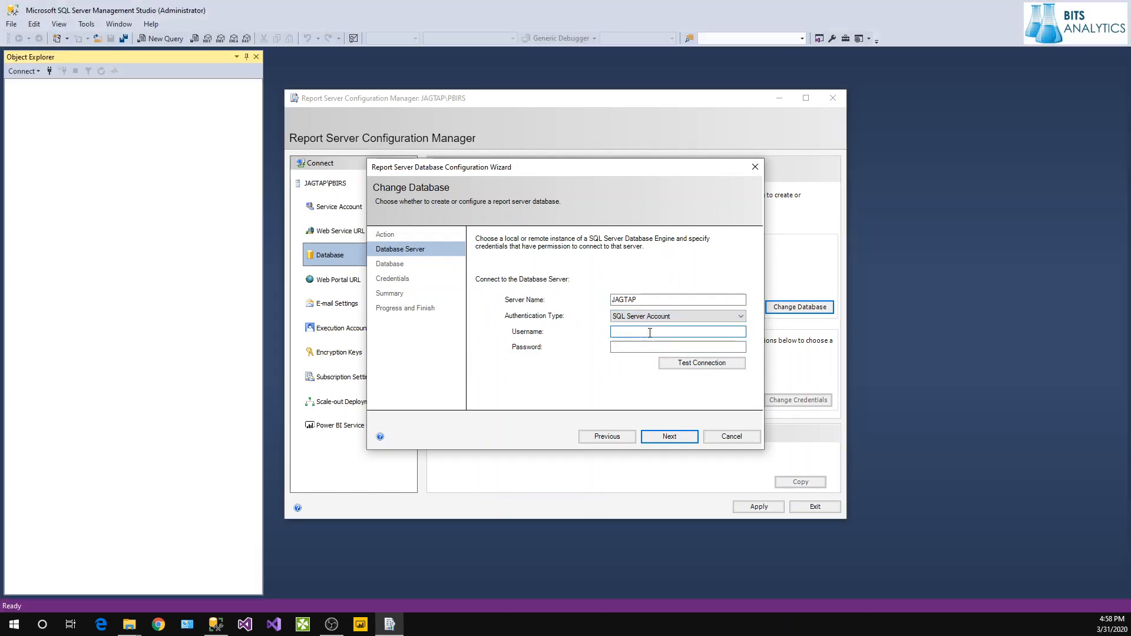
type("sa")
left_click(647, 346)
type("123")
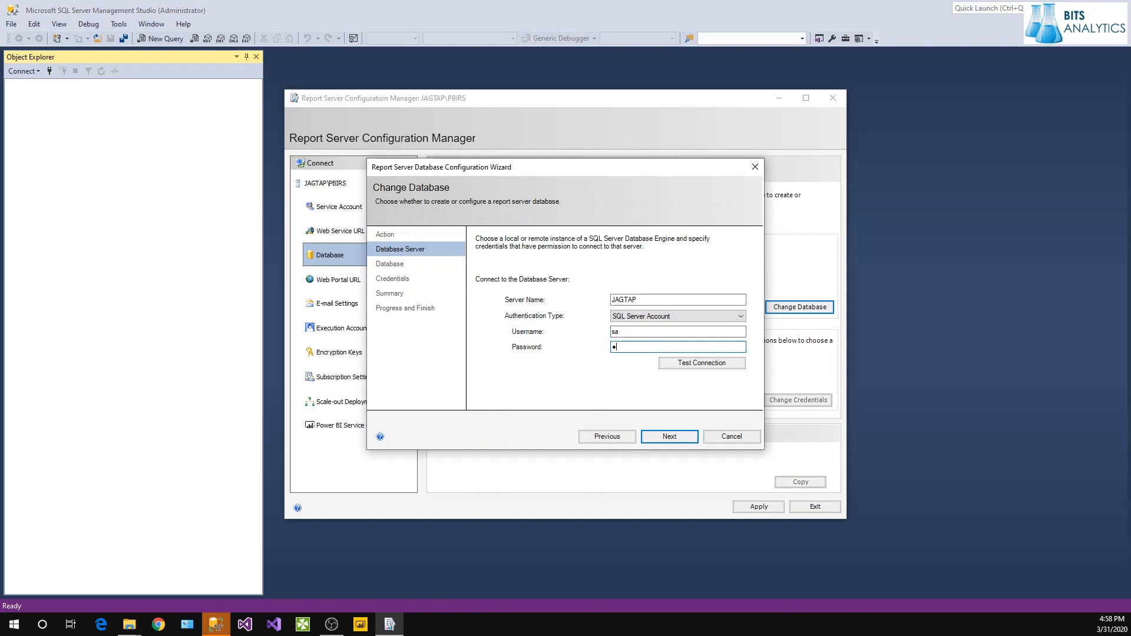
type("456789")
left_click(675, 366)
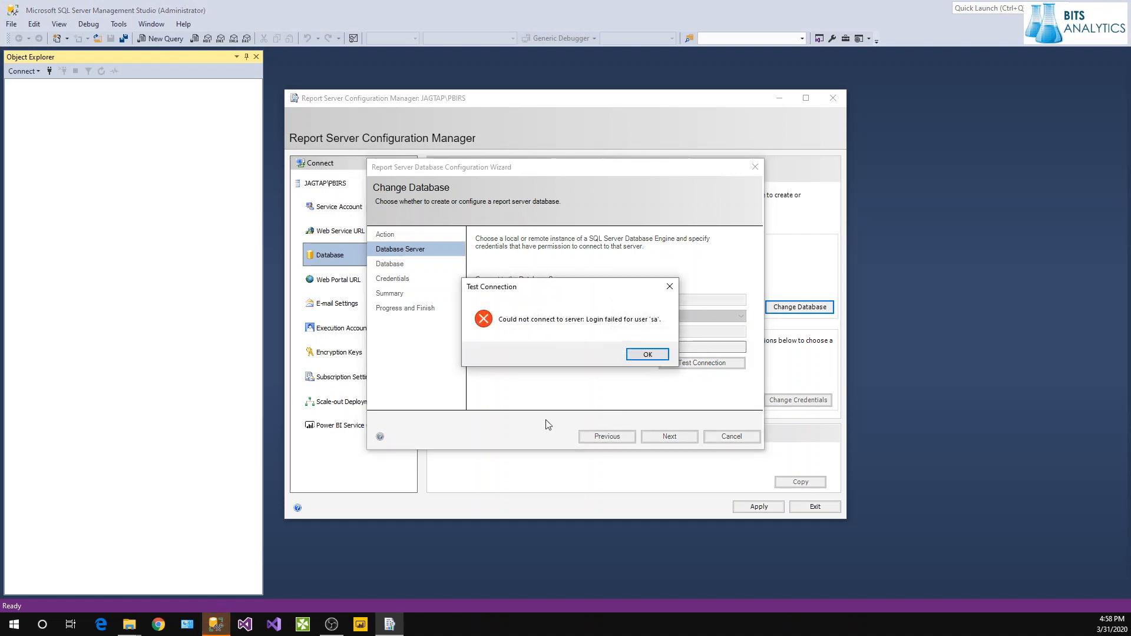
left_click(649, 352)
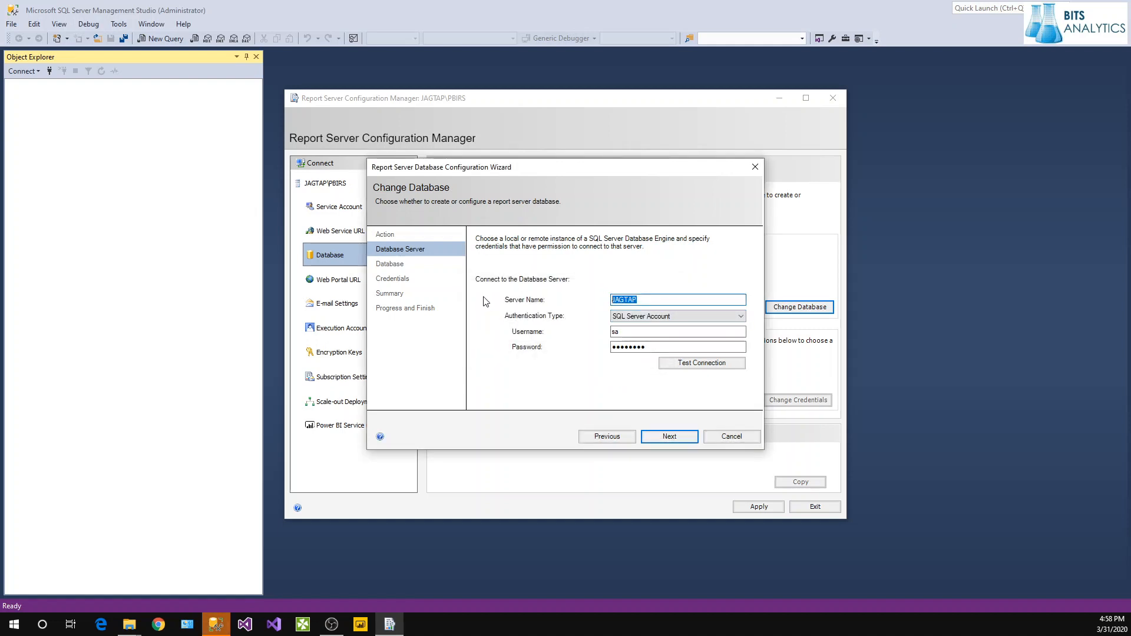
type("localhost")
left_click(726, 361)
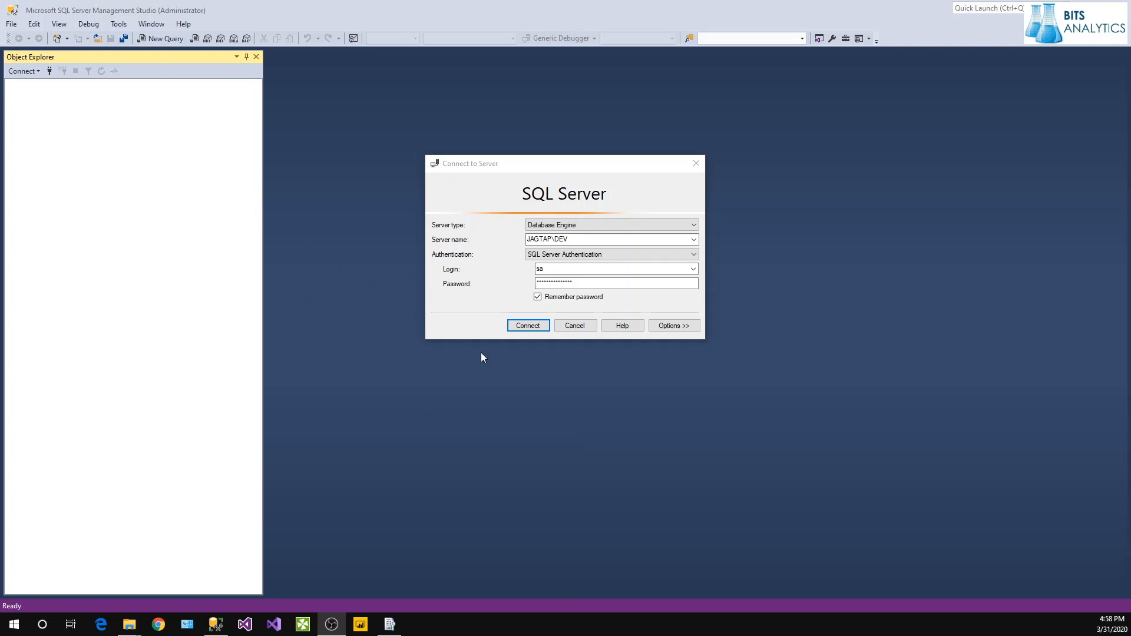
Connect Management Studio to the DEV instance using SQL Server Authentication.
left_click(465, 243)
key("ctrl+c")
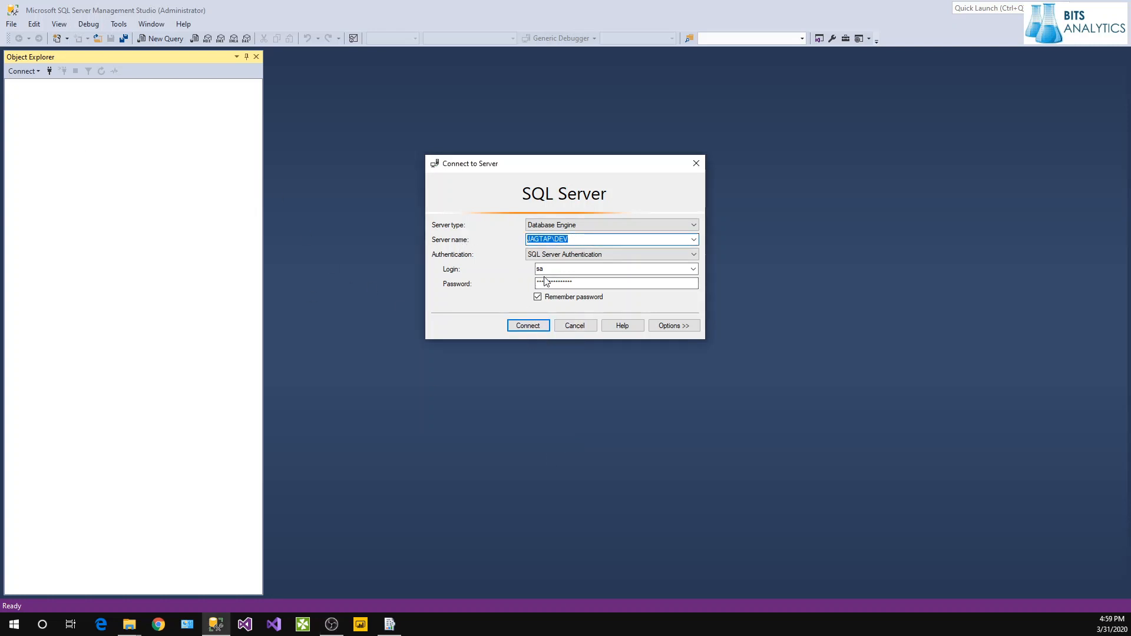
left_click(536, 323)
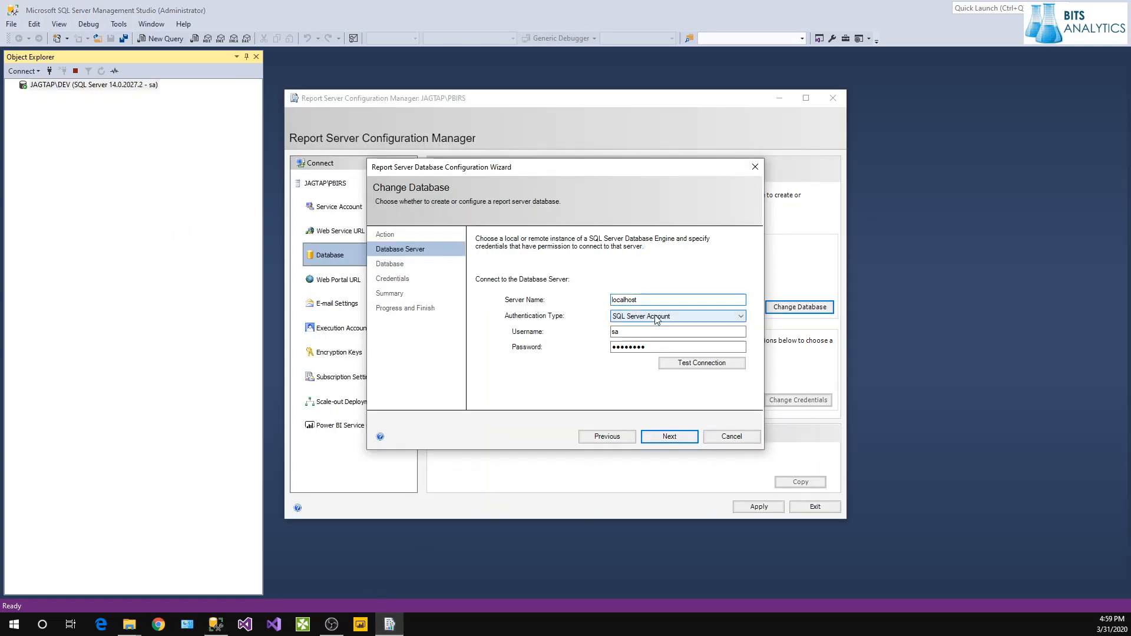
Paste the DEV instance as the server name and test with SQL login, then Windows security.
double_click(645, 300)
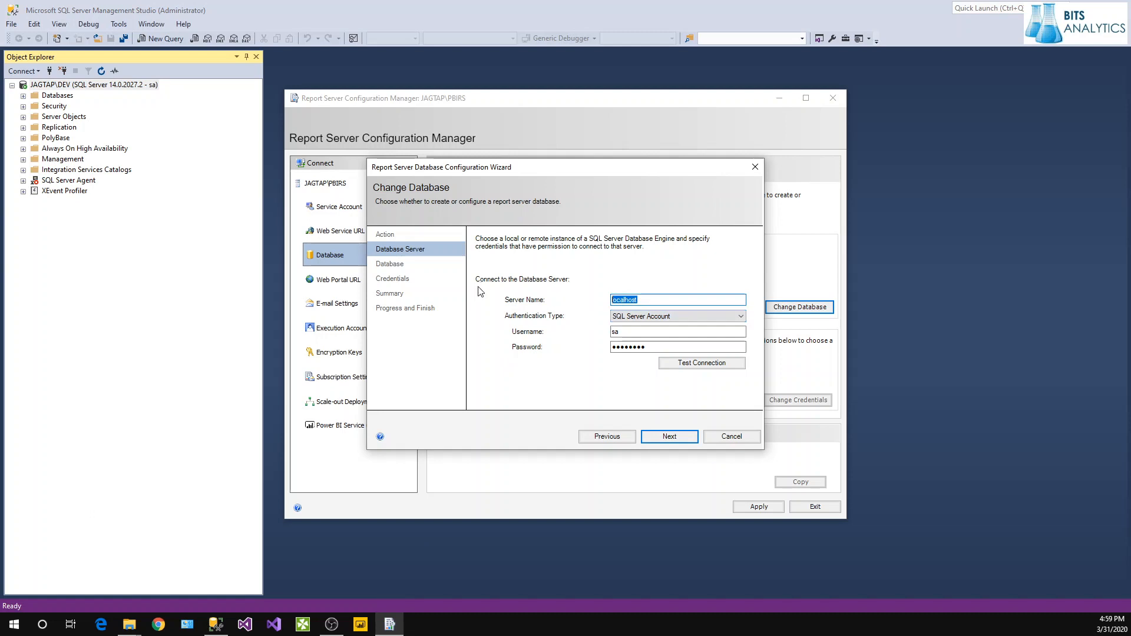
key("ctrl+v")
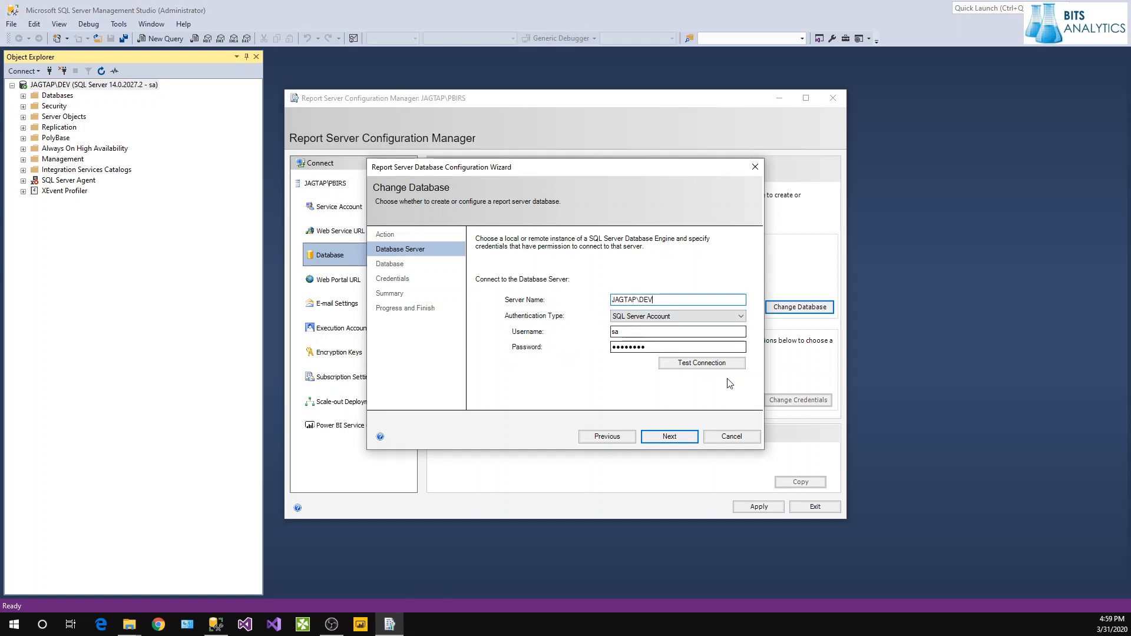
left_click(700, 363)
left_click(647, 354)
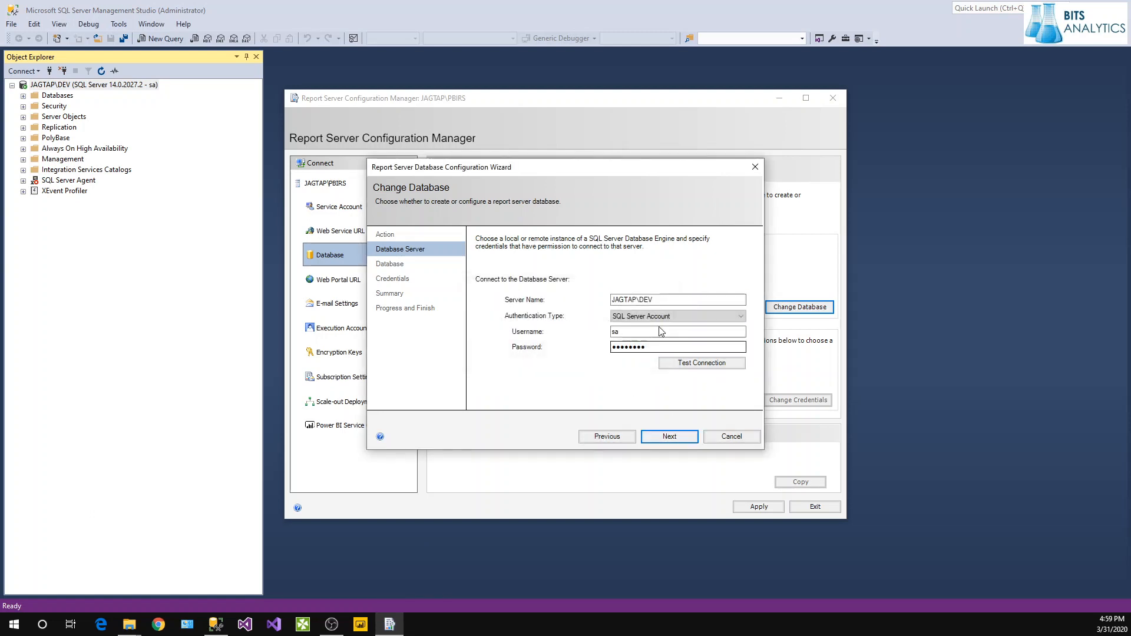
left_click(677, 317)
left_click(666, 332)
left_click(677, 363)
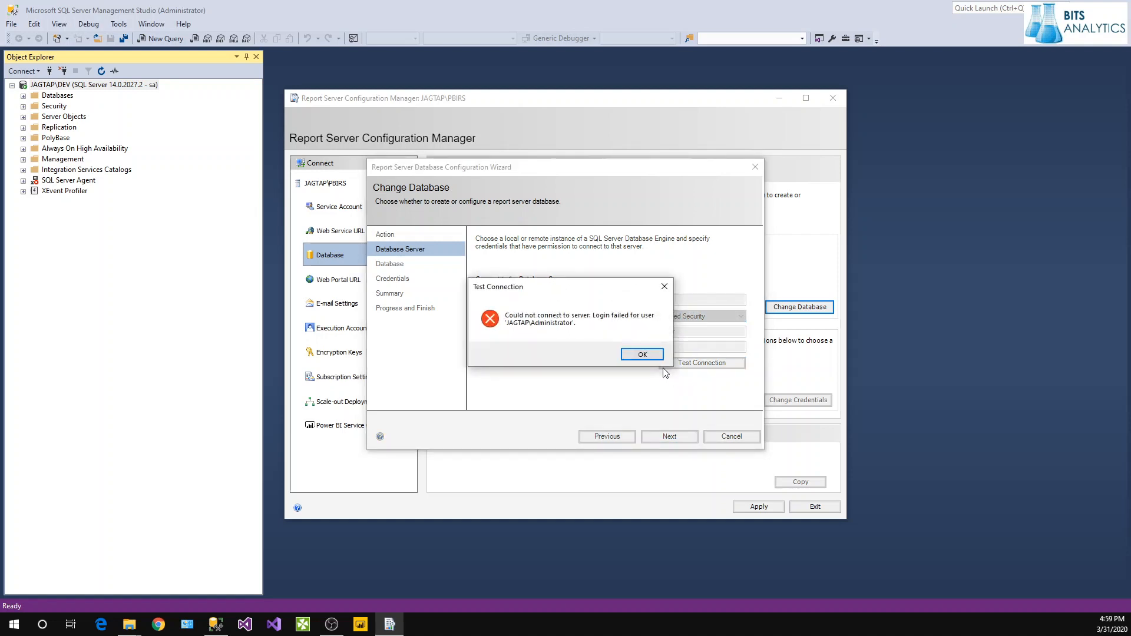
left_click(648, 354)
Re-enter the sa login and corrected password until the test succeeds, then continue to Database.
left_click(651, 318)
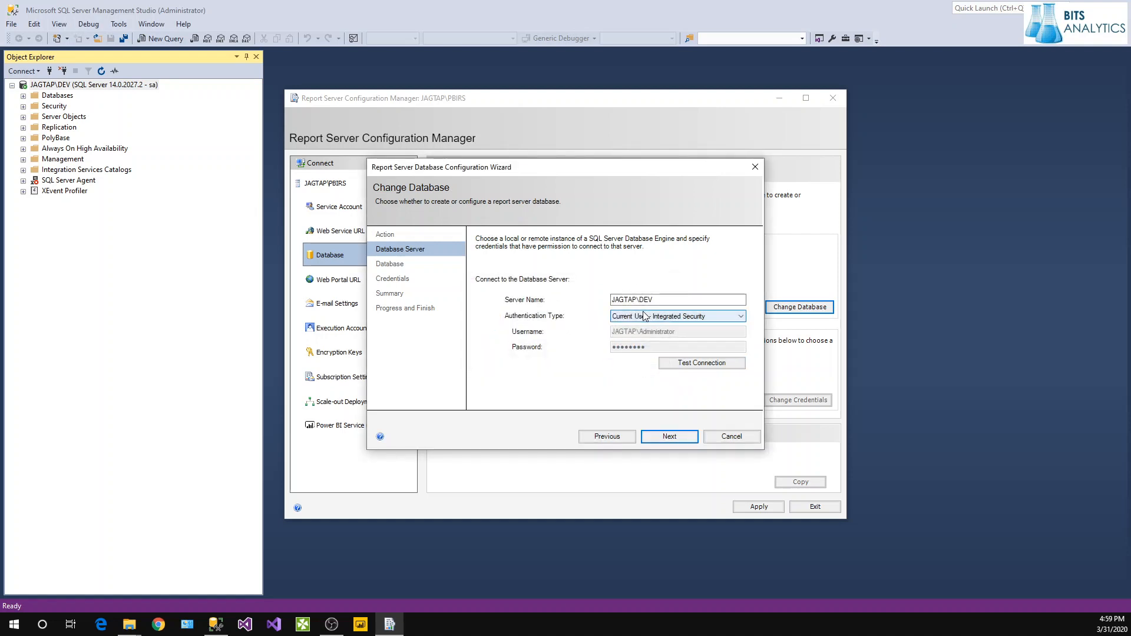
left_click(644, 334)
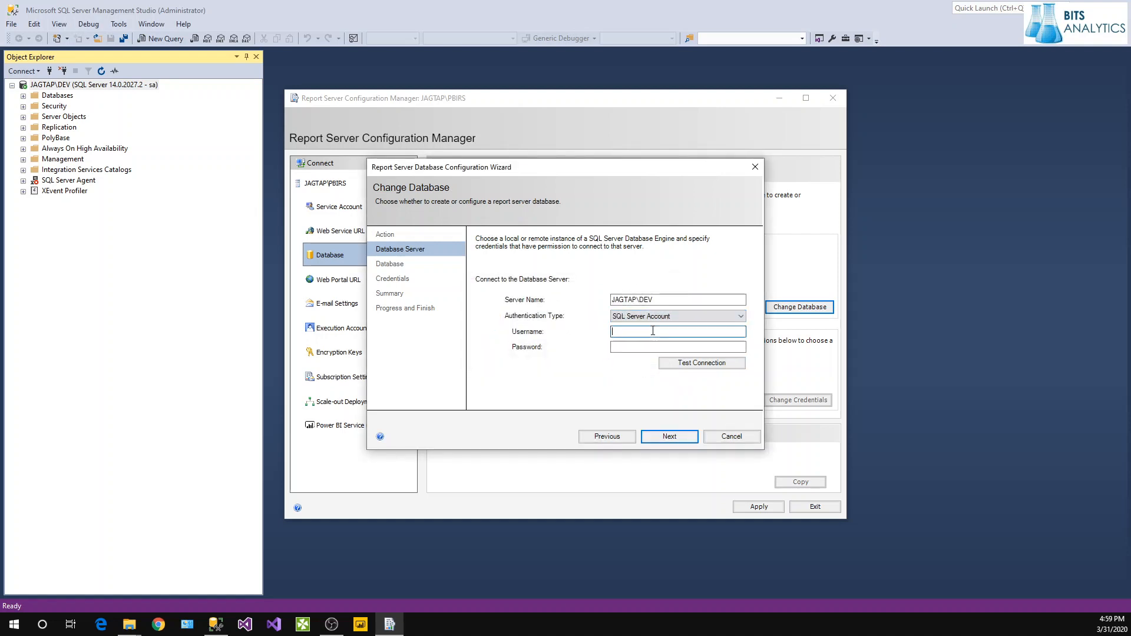
left_click(652, 335)
type("sa")
left_click(652, 343)
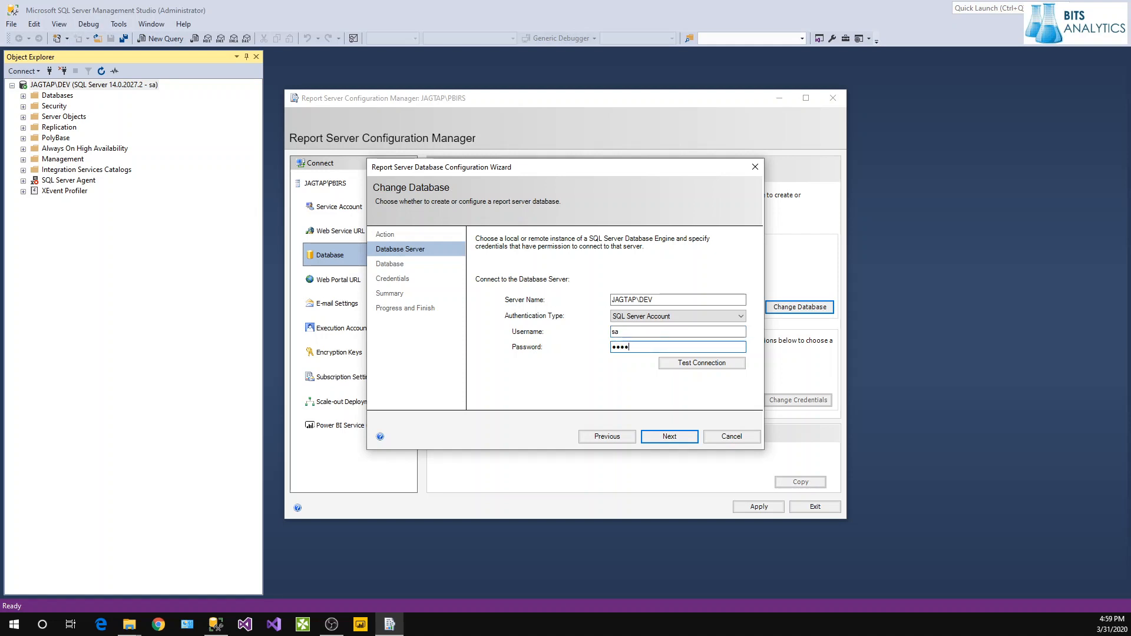
left_click(702, 362)
left_click(648, 354)
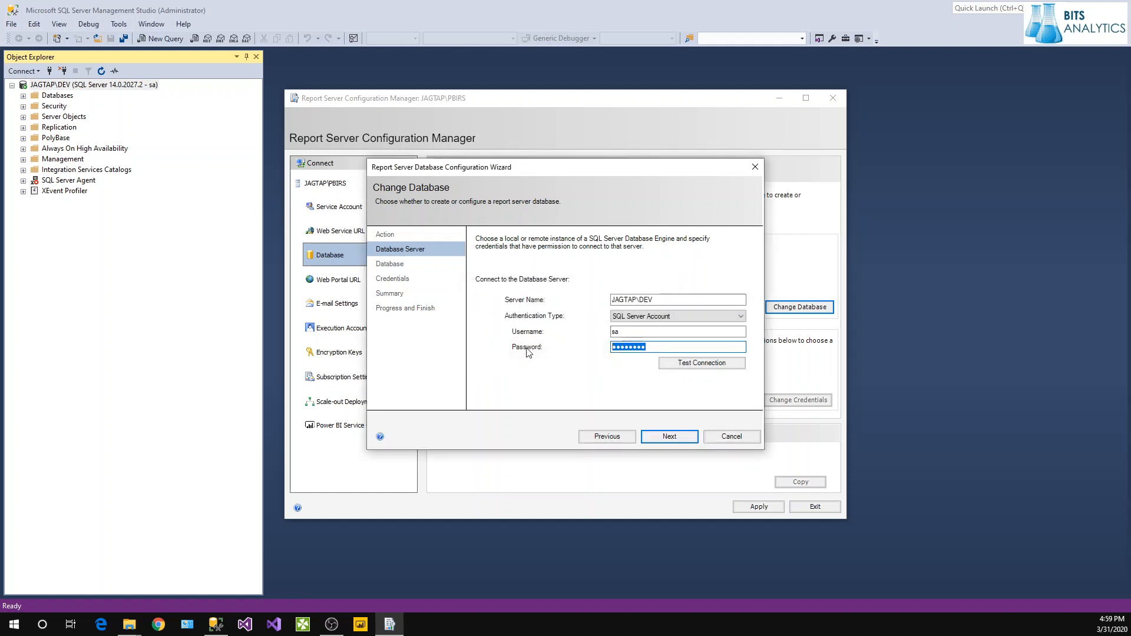
type("••••••••")
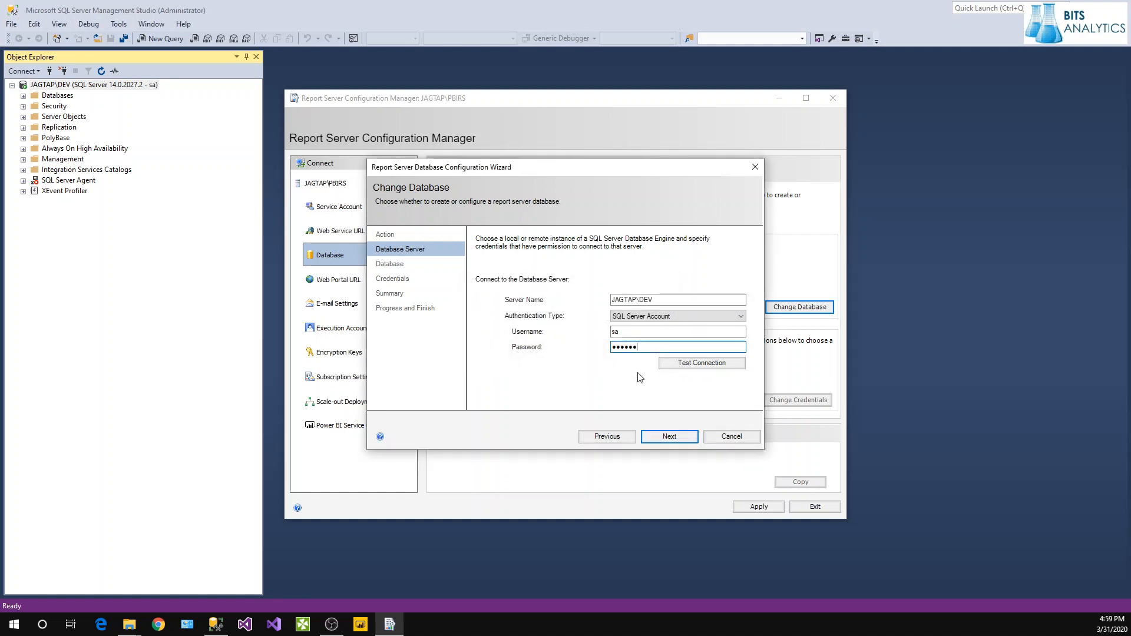
left_click(683, 363)
left_click(607, 354)
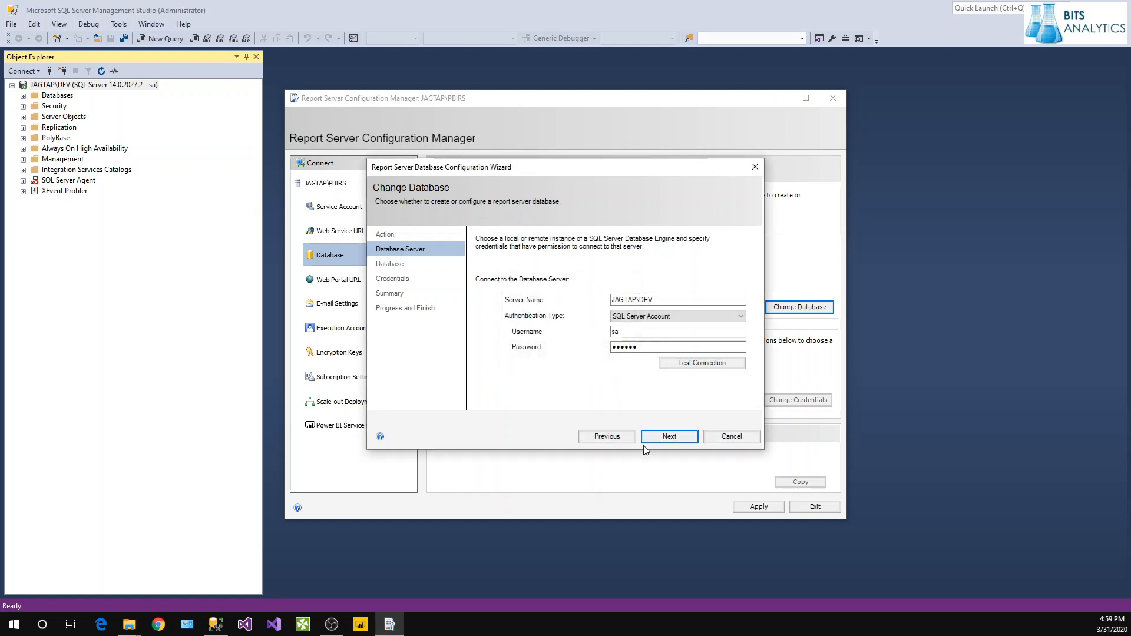
left_click(666, 436)
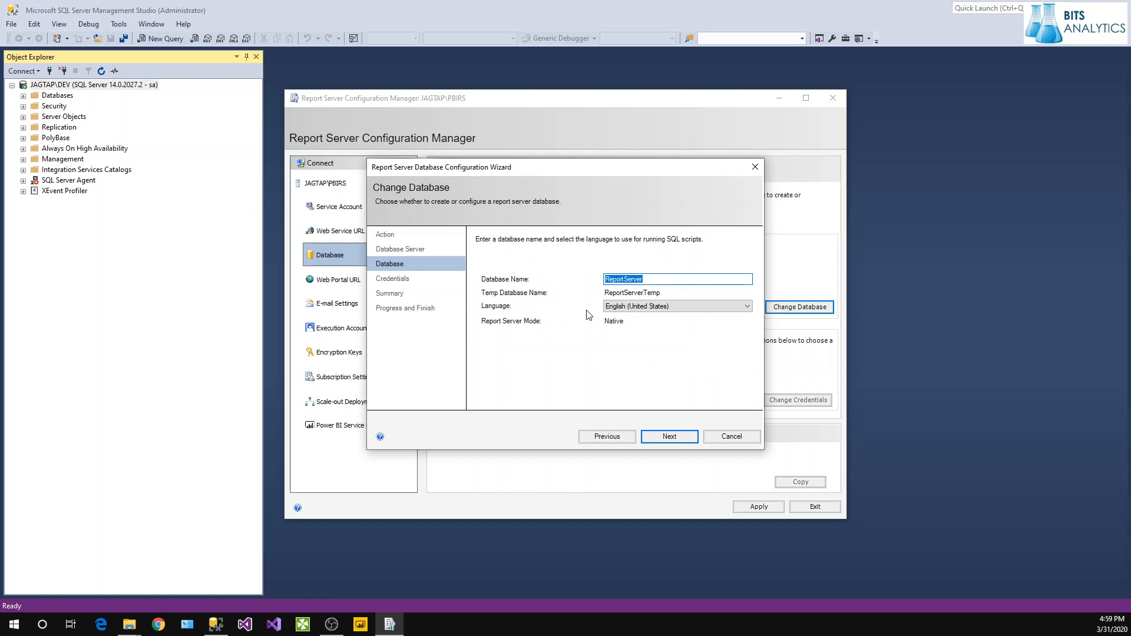
Check existing databases in Management Studio, then rename the database ReportServer to PBReportServer.
left_click(66, 169)
left_click(23, 95)
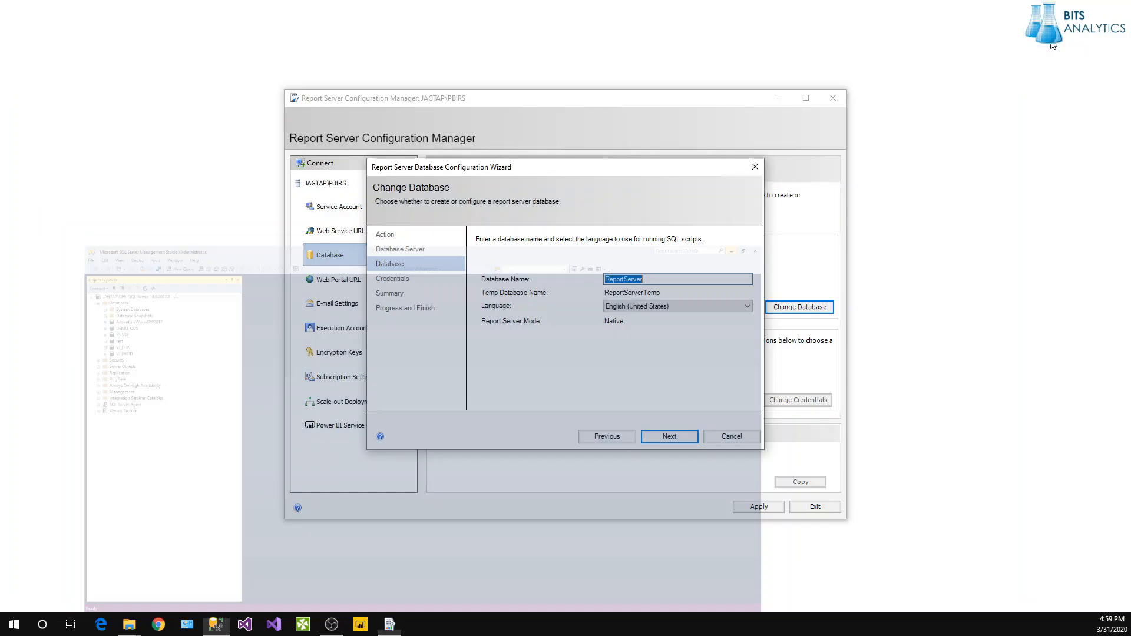
left_click(655, 279)
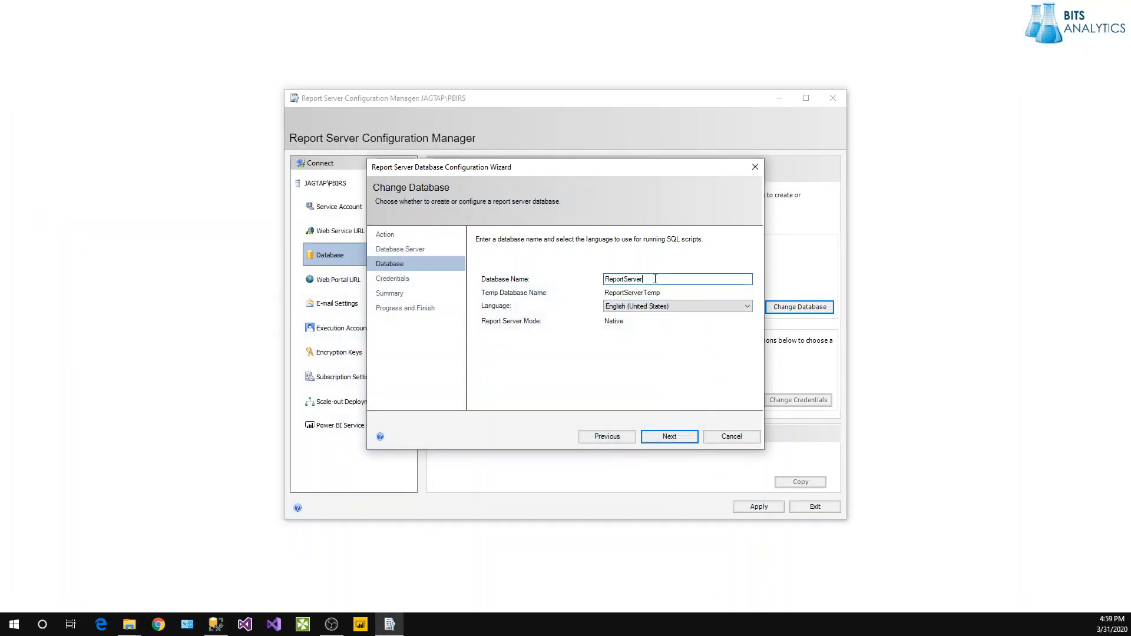
type("PB")
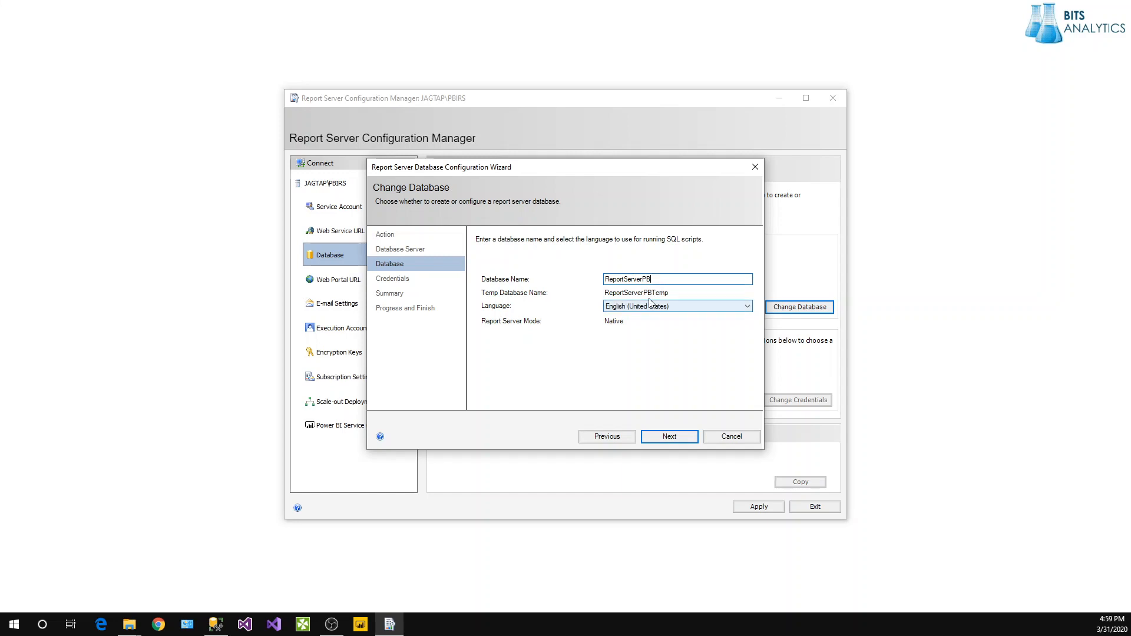
key("Home")
type("PB")
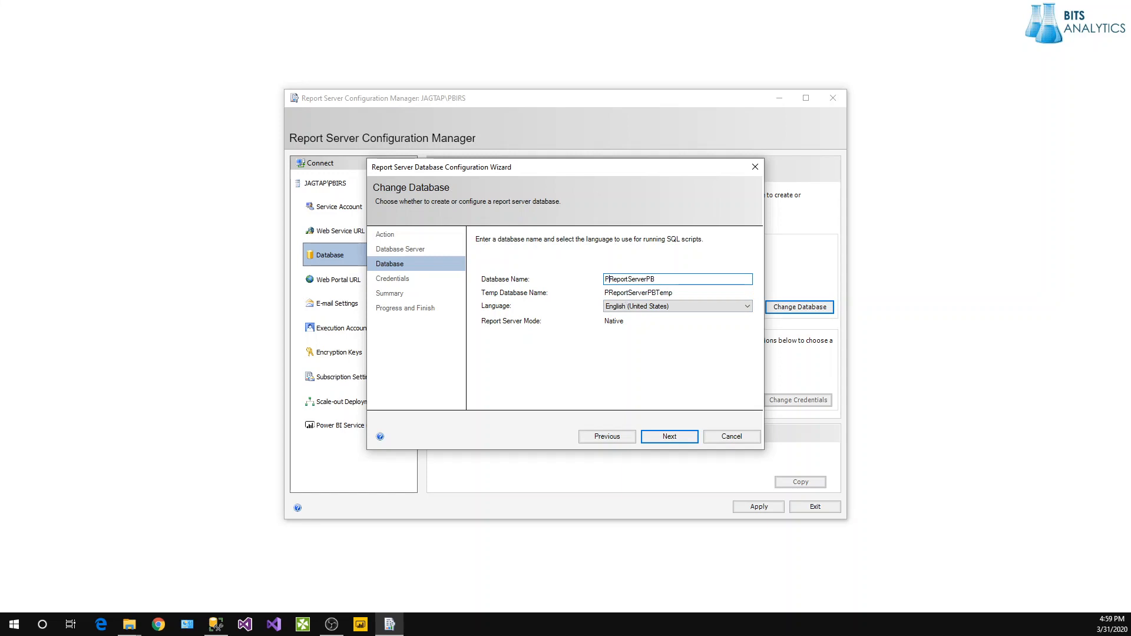
key("BackSpace")
key("BackSpace")
Connect with SQL Server credentials as user sa, then create the PBReportServer database.
left_click(671, 439)
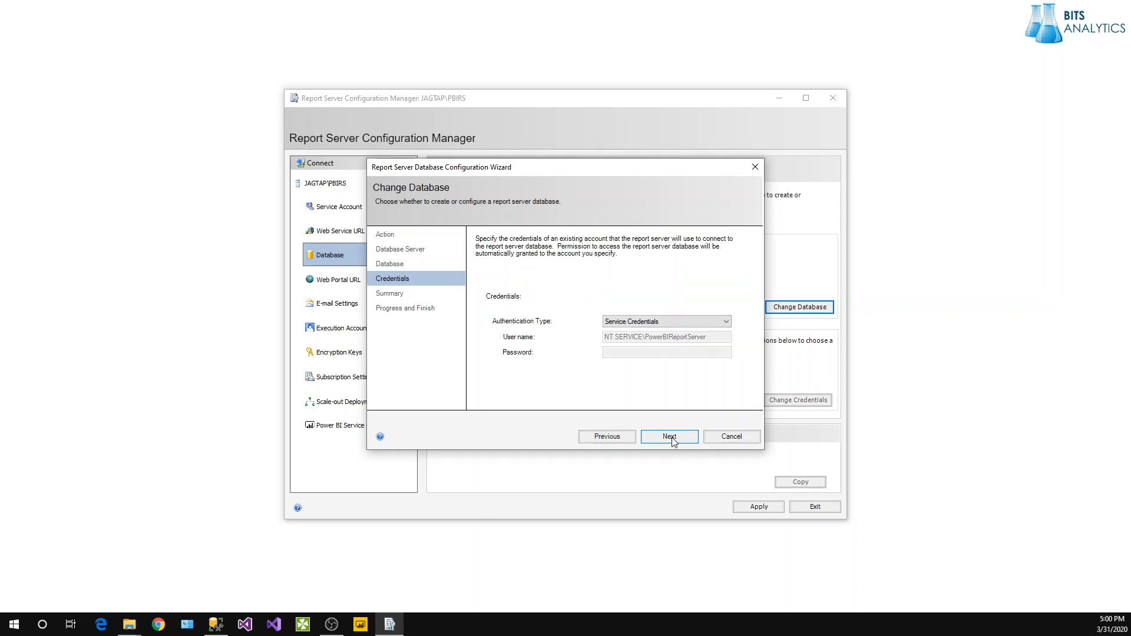
left_click(644, 325)
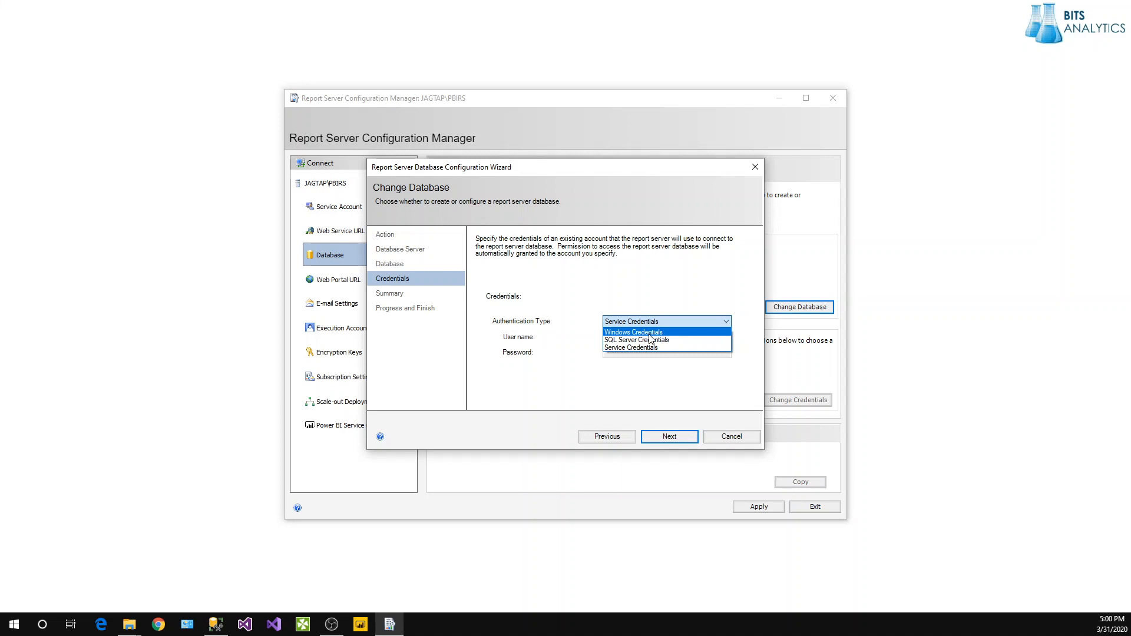
left_click(646, 339)
left_click(645, 335)
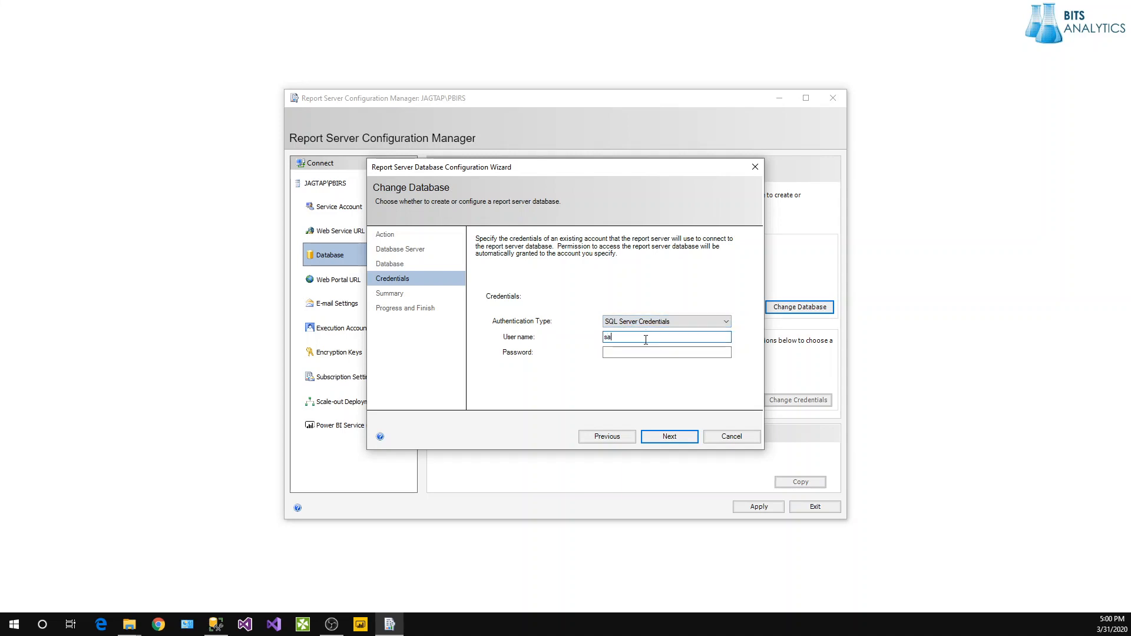
type("sa")
left_click(641, 353)
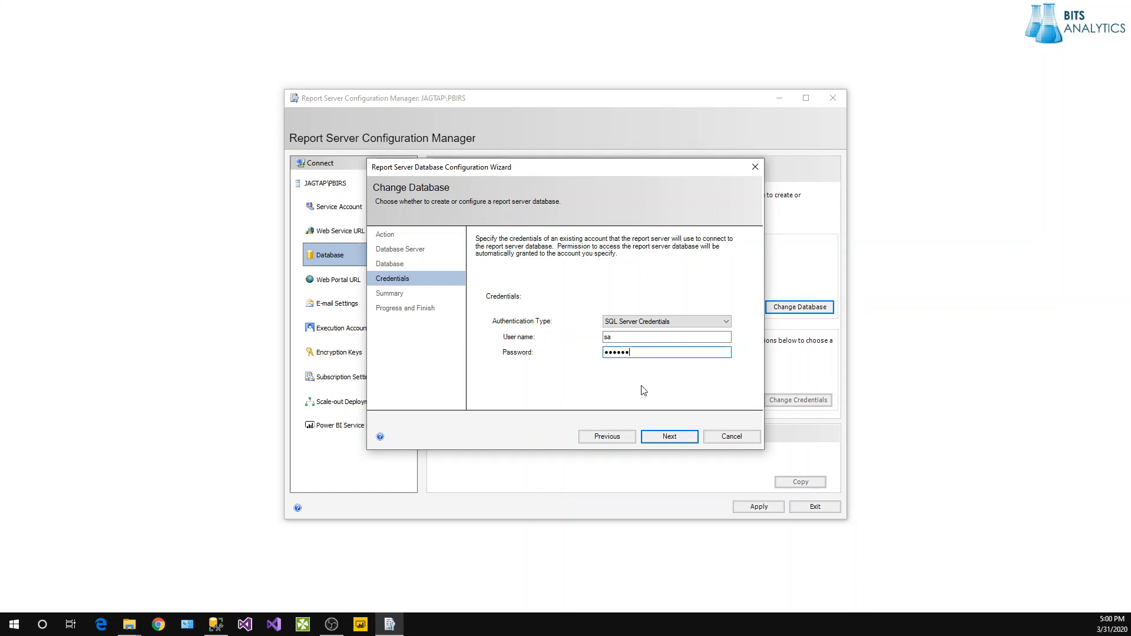
left_click(669, 437)
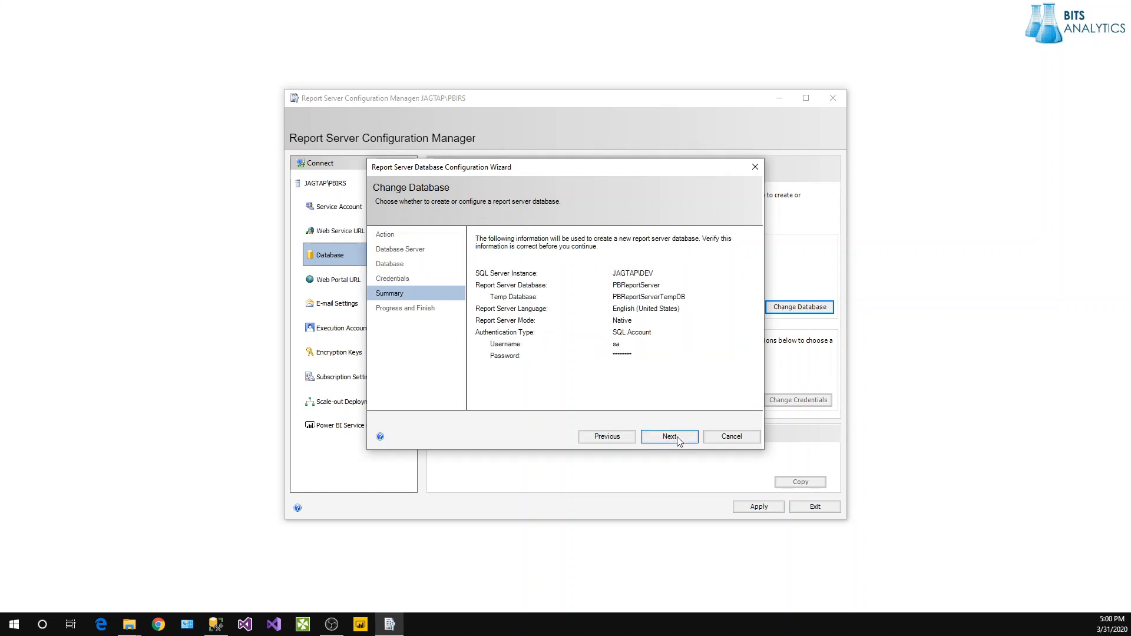
left_click(669, 437)
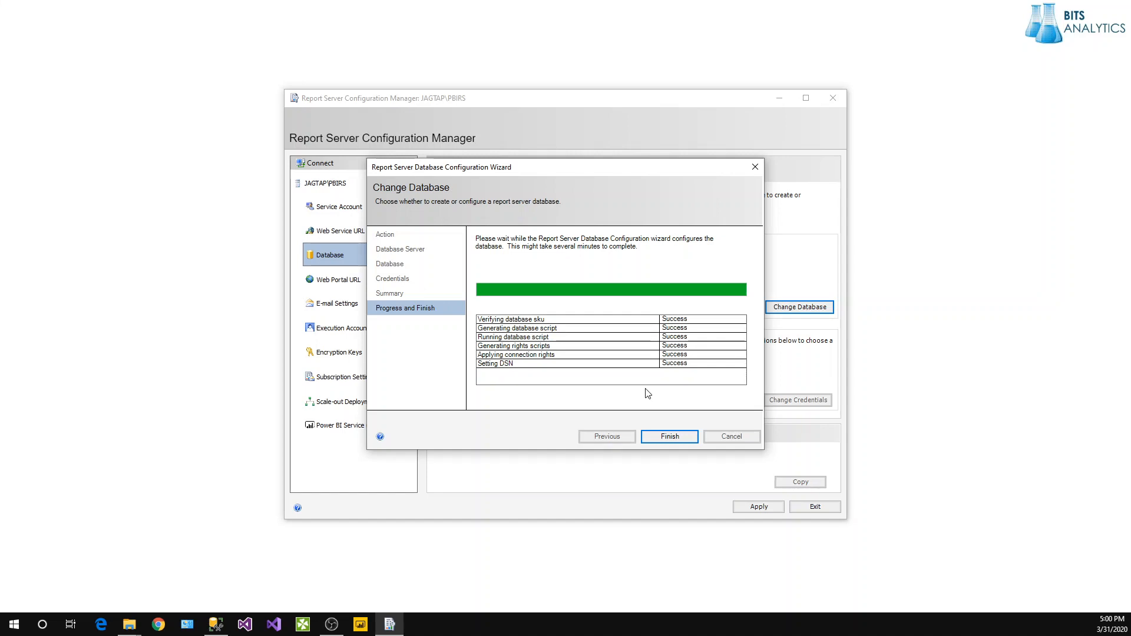
left_click(670, 437)
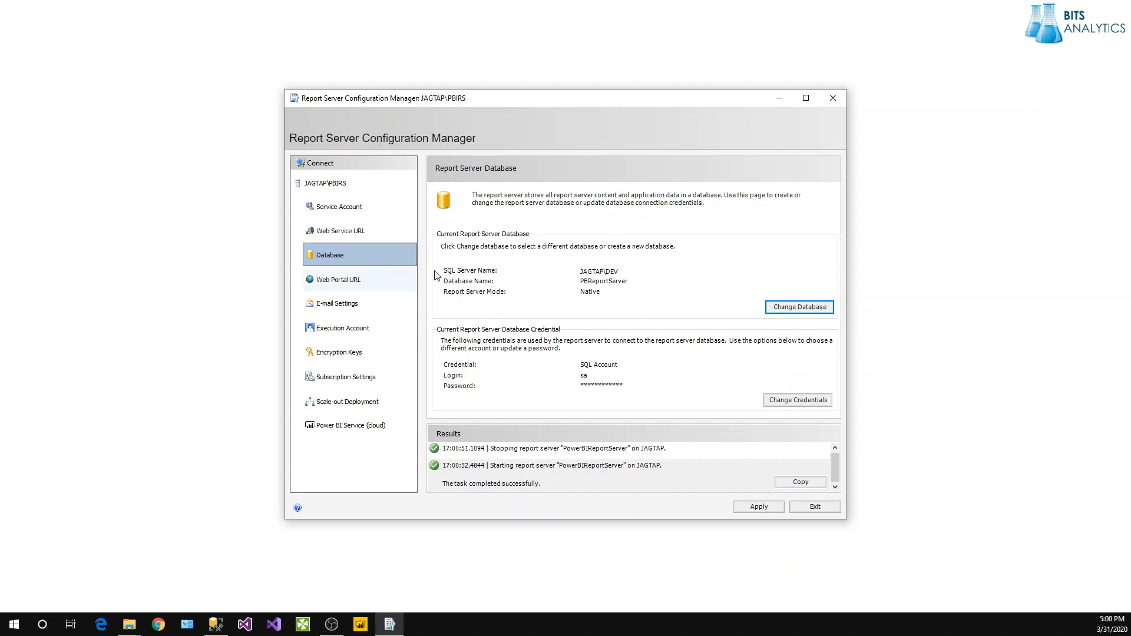
Change the web service virtual directory from ReportServer to PBRServer and apply it.
left_click(331, 281)
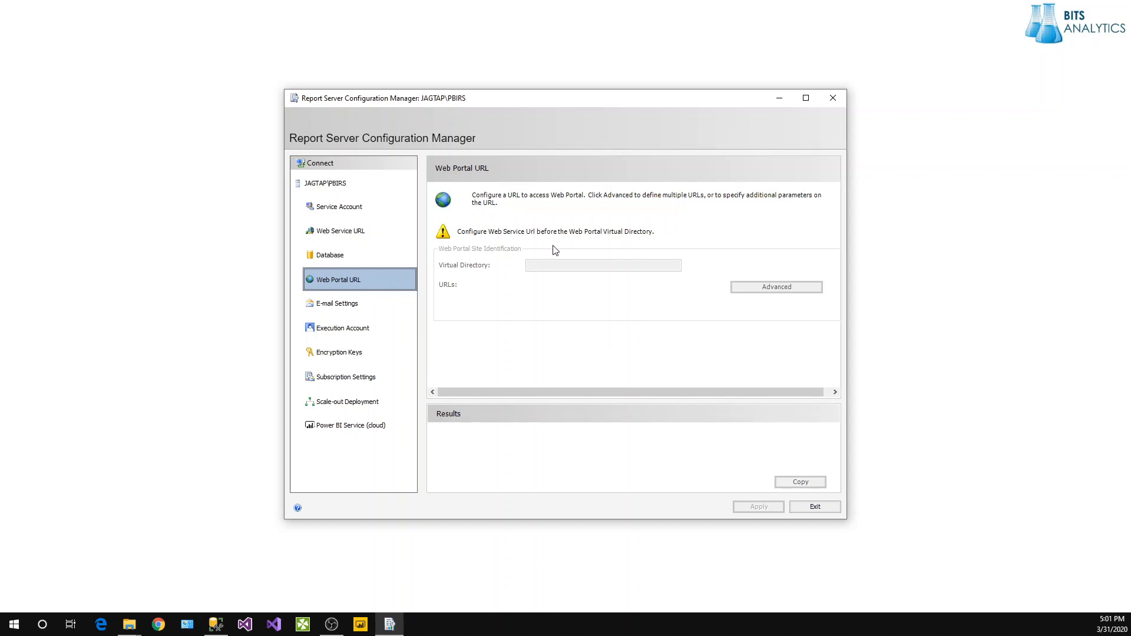
left_click(325, 233)
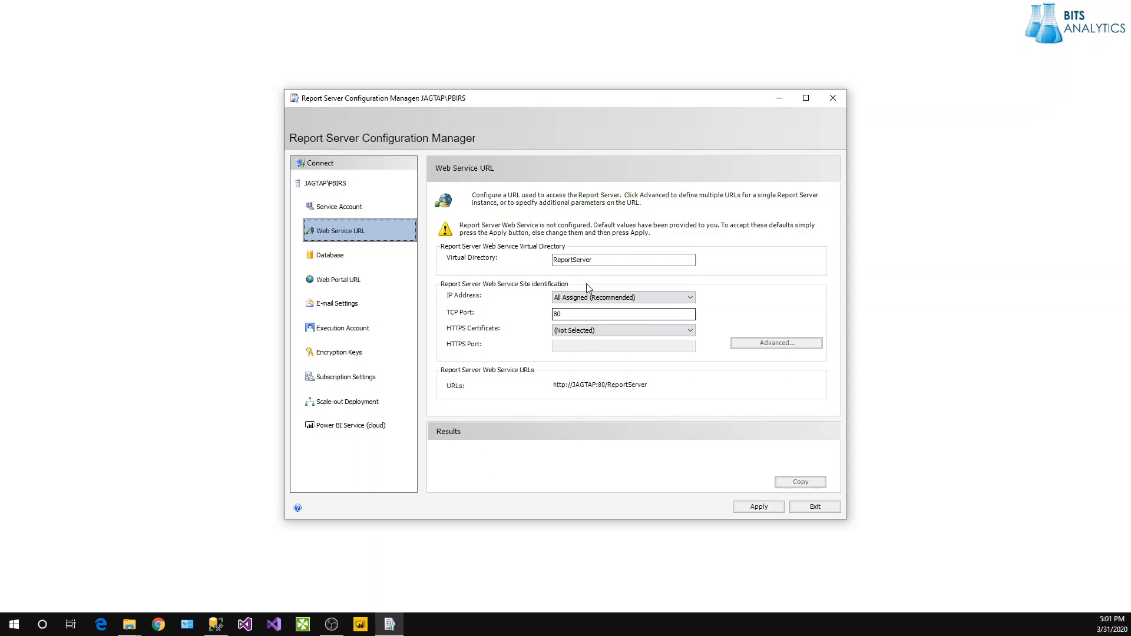
left_click_drag(605, 260, 488, 257)
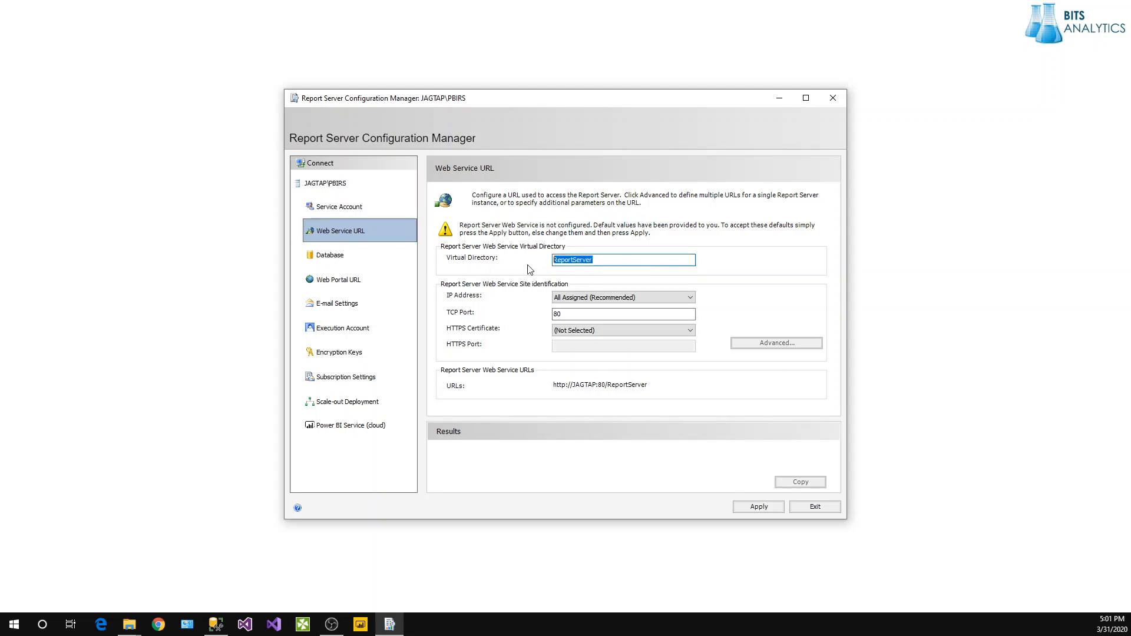
left_click(557, 261)
left_click_drag(574, 263, 552, 261)
type("PBR")
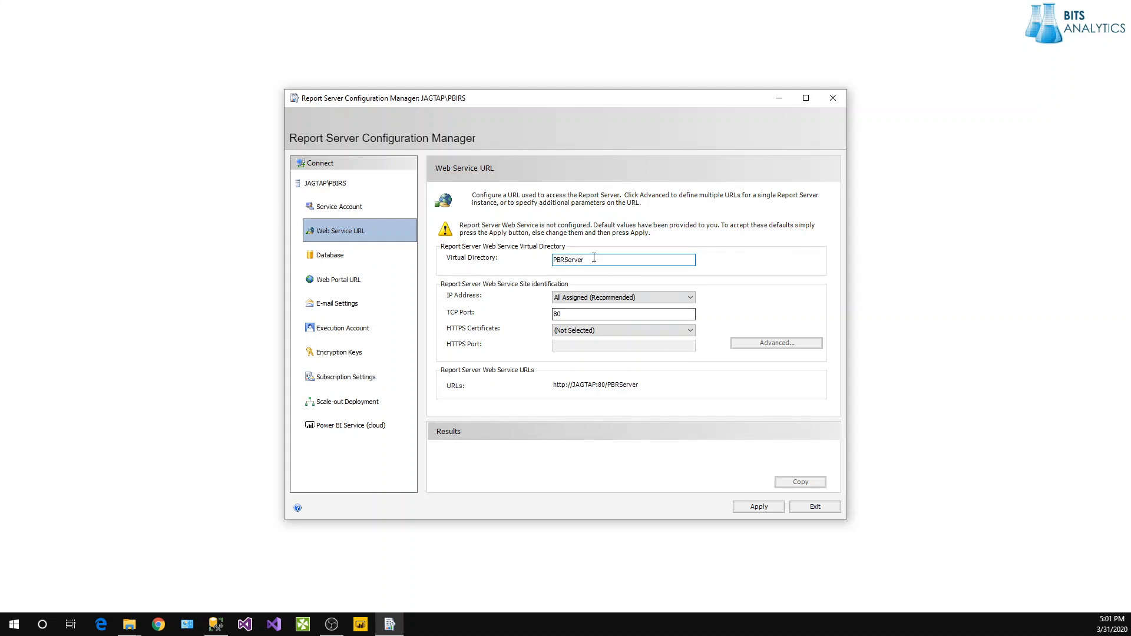
left_click_drag(589, 259, 490, 261)
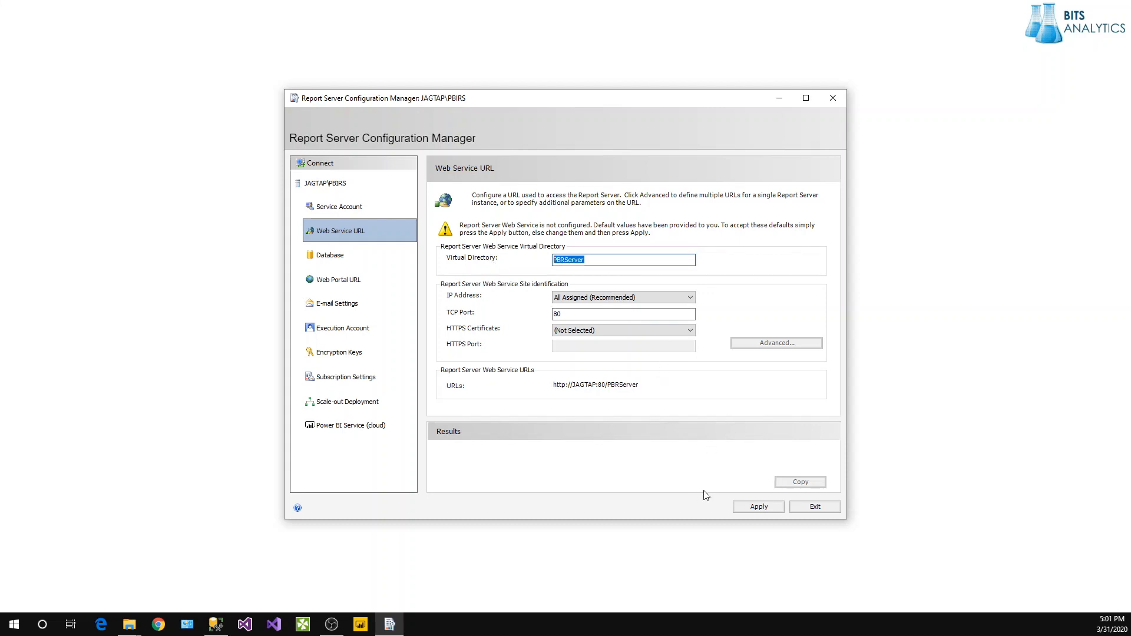
left_click(764, 506)
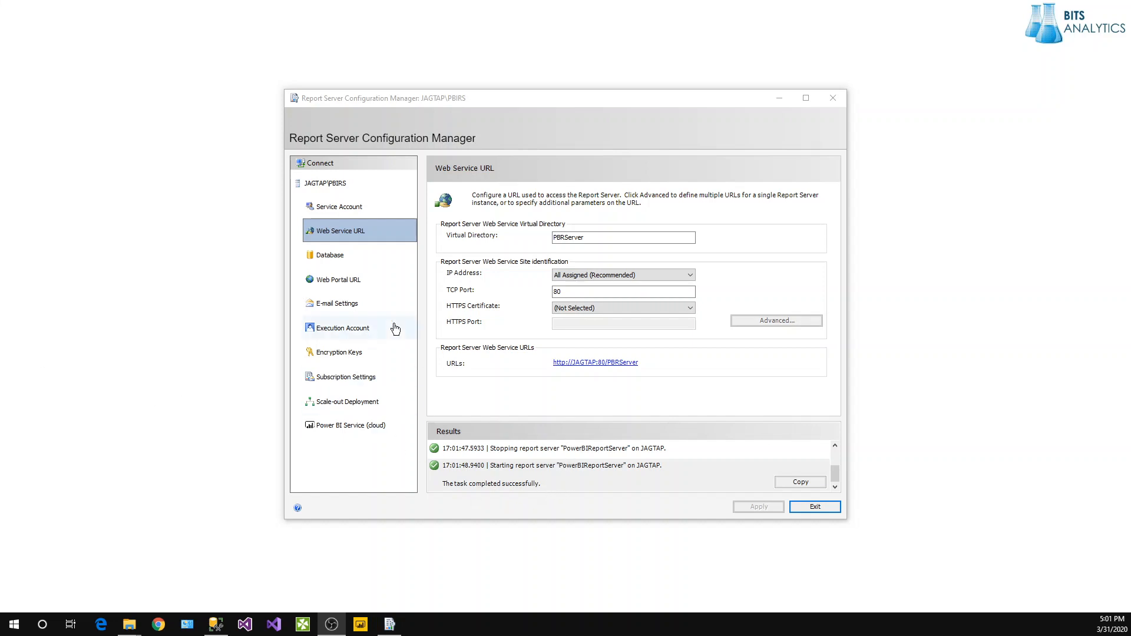
left_click(324, 264)
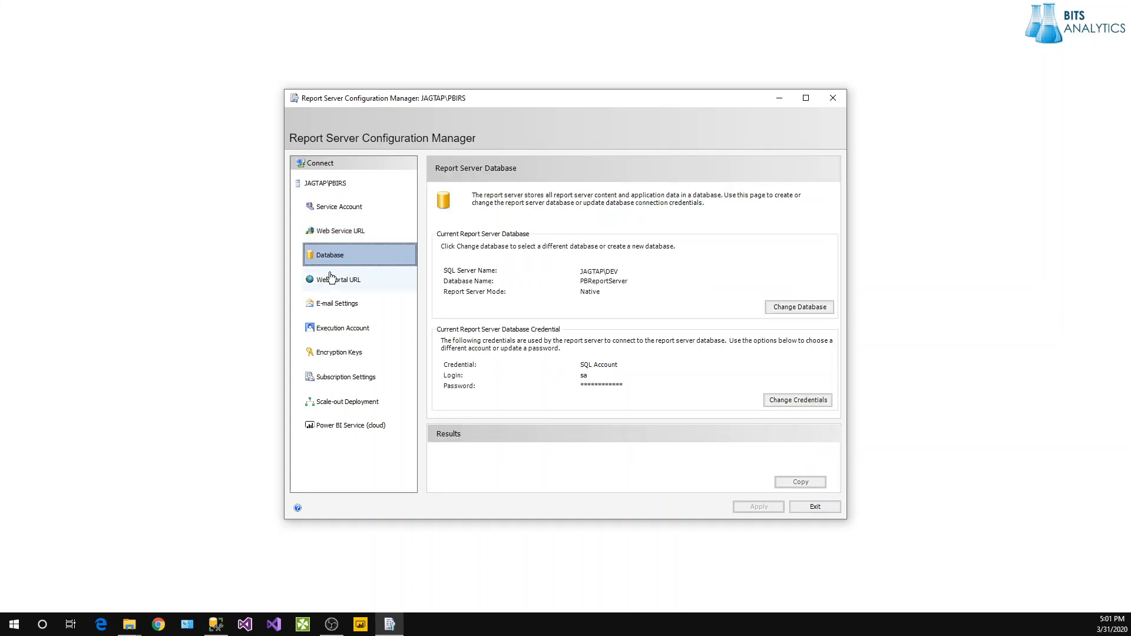
left_click(330, 278)
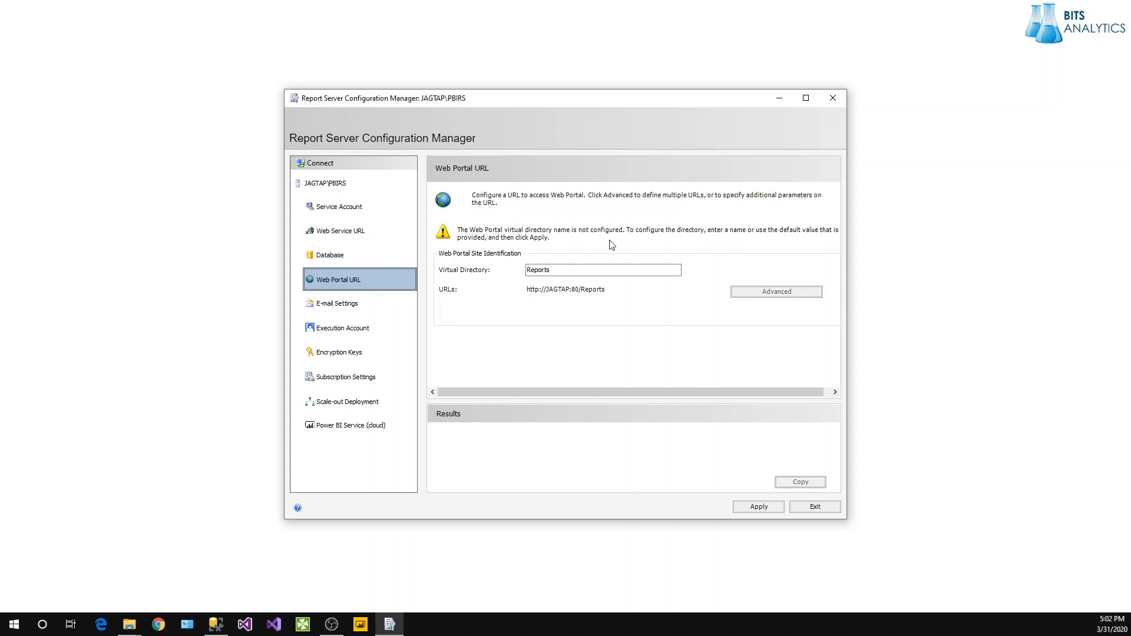
left_click(529, 270)
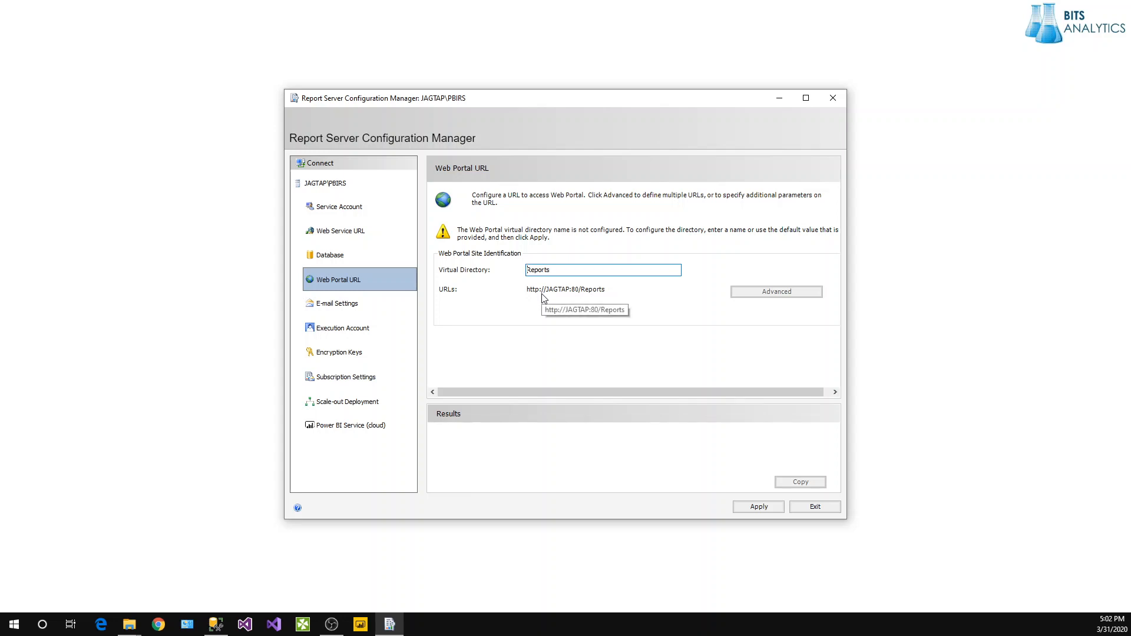
type("PB")
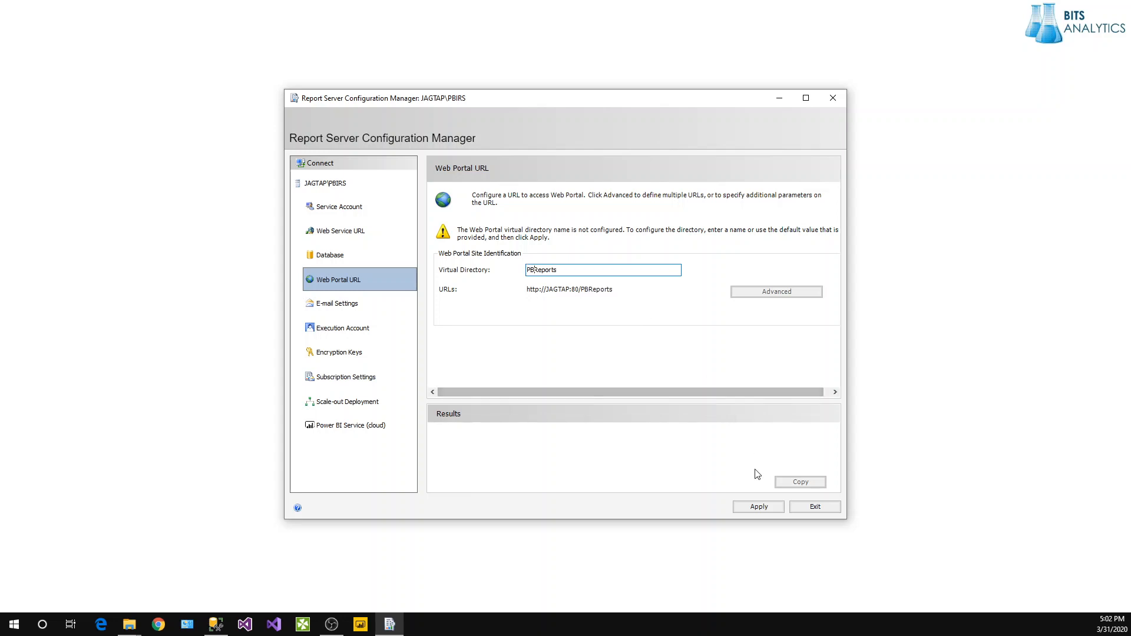
left_click(758, 507)
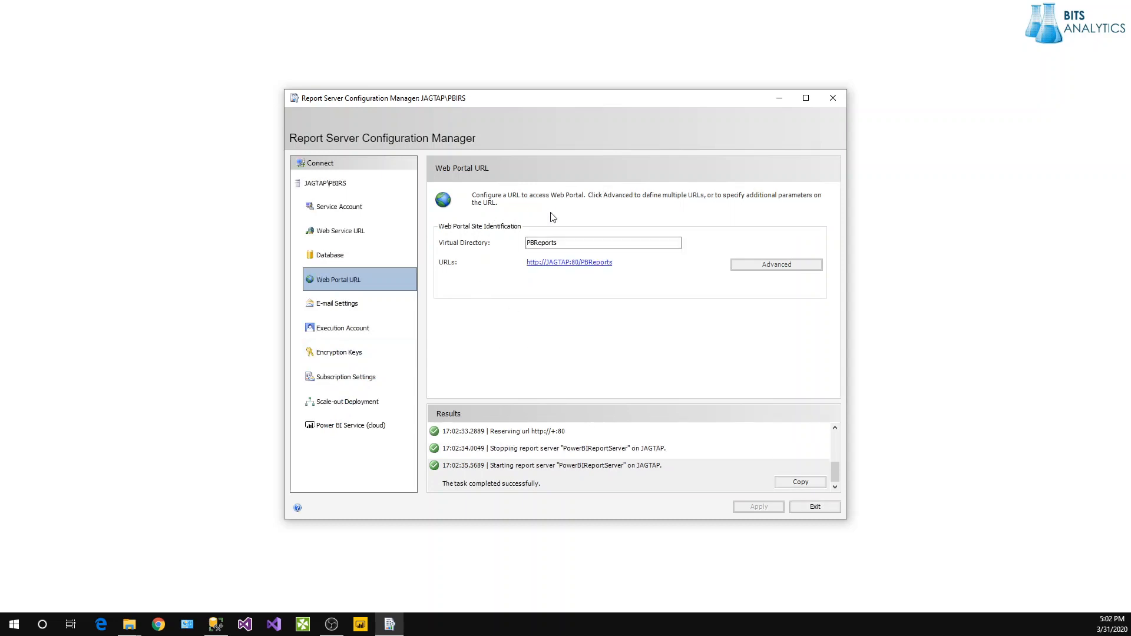
left_click(579, 265)
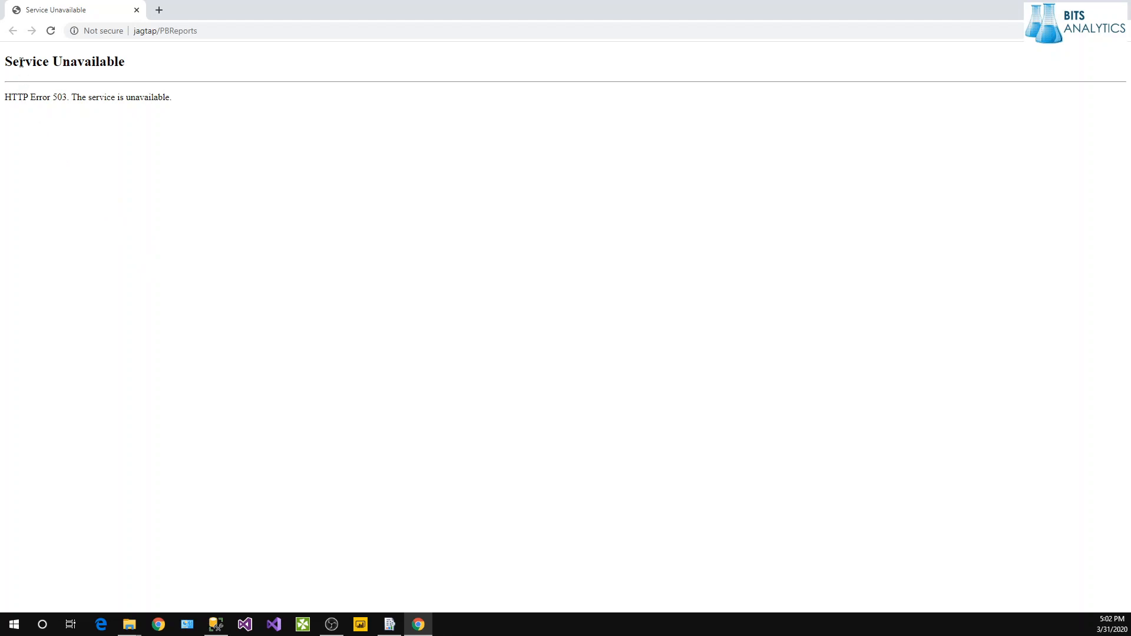
Reload the jagtap/PBReports page, still HTTP Error 503, and return to Configuration Manager.
left_click(51, 31)
left_click(389, 624)
Stop and then start the report server service.
left_click(330, 184)
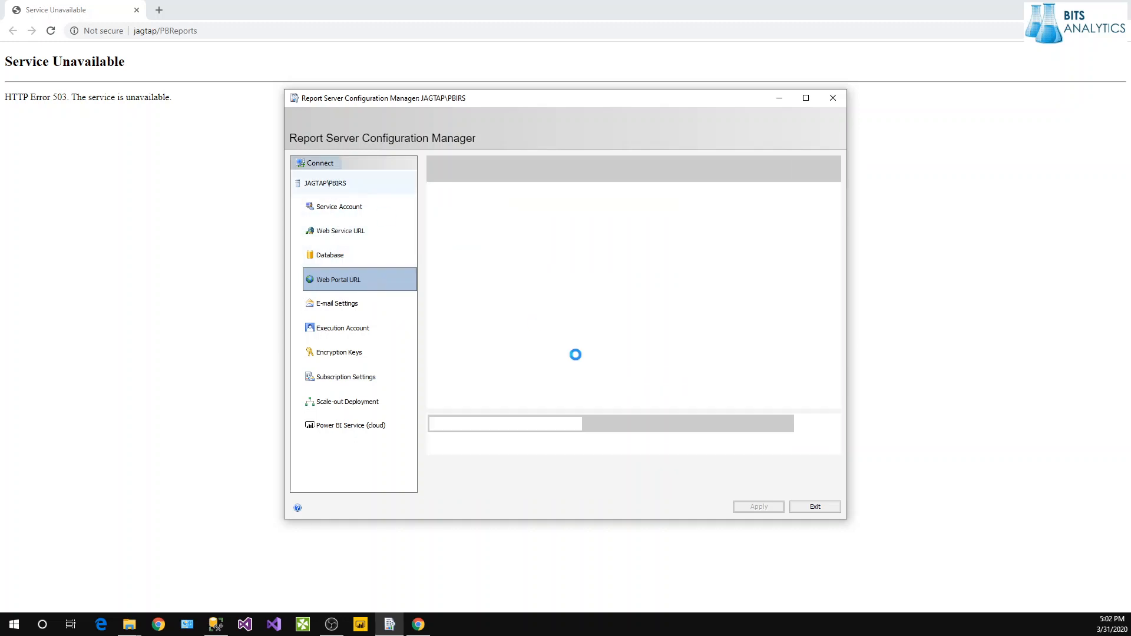
left_click(621, 350)
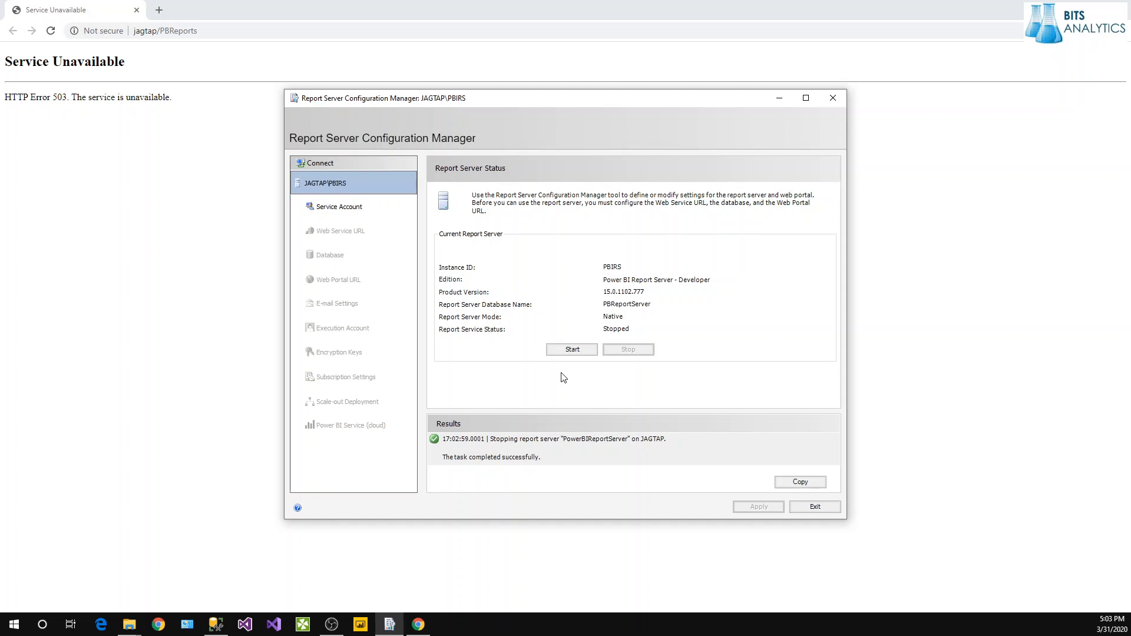
left_click(570, 348)
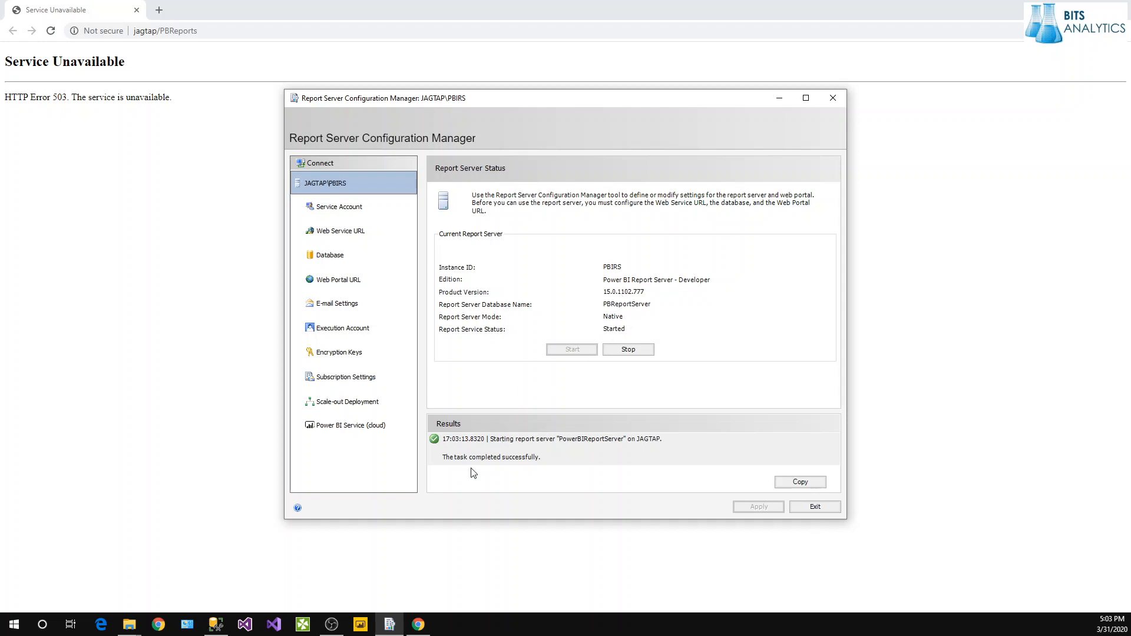
left_click(330, 213)
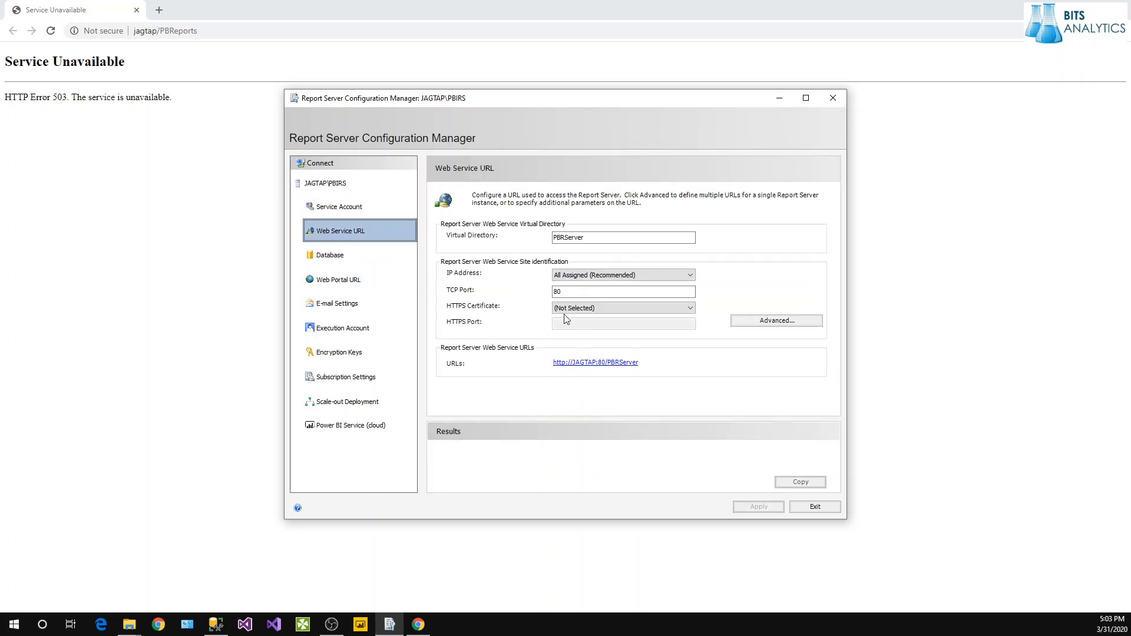
left_click(607, 366)
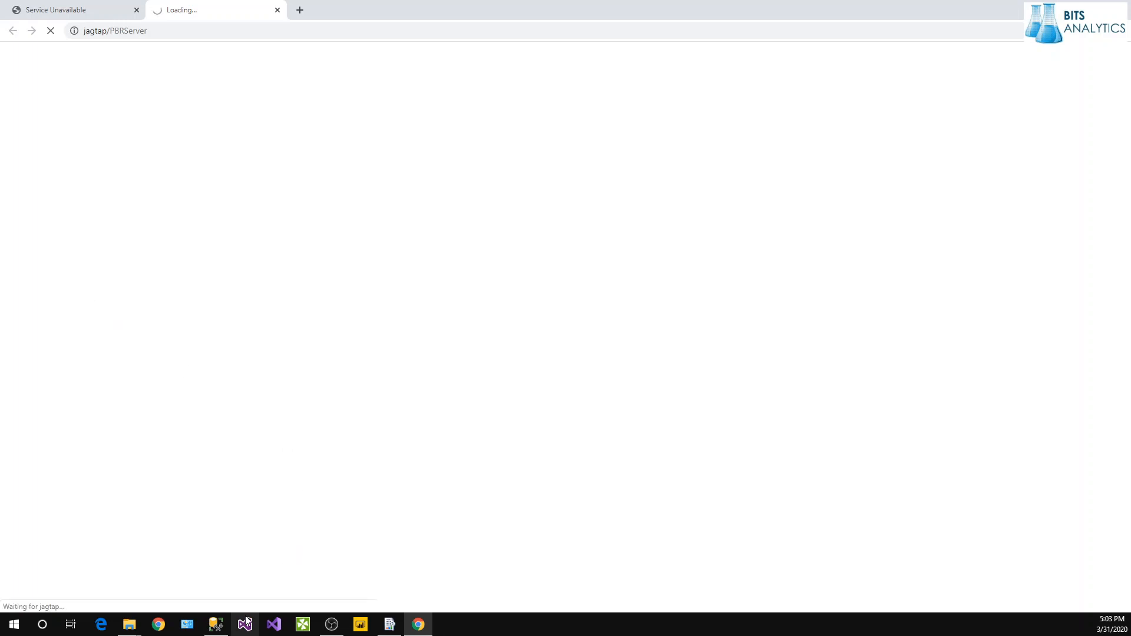
mouse_move(228, 628)
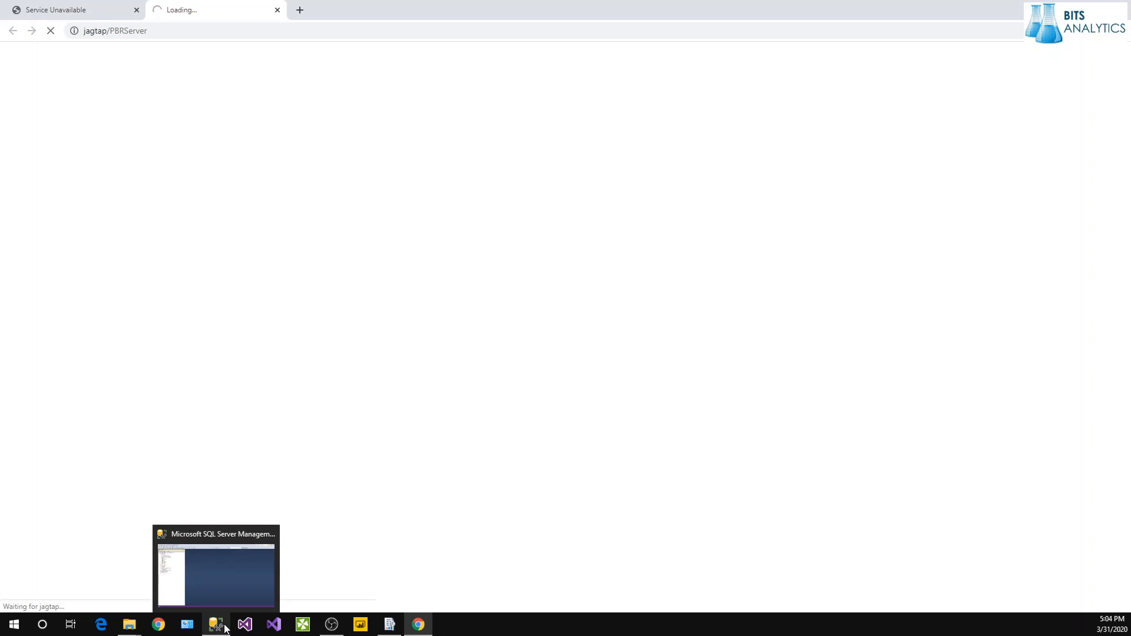
left_click(391, 625)
Step through each settings page down to Power BI Service, which shows Not Registered.
left_click(330, 258)
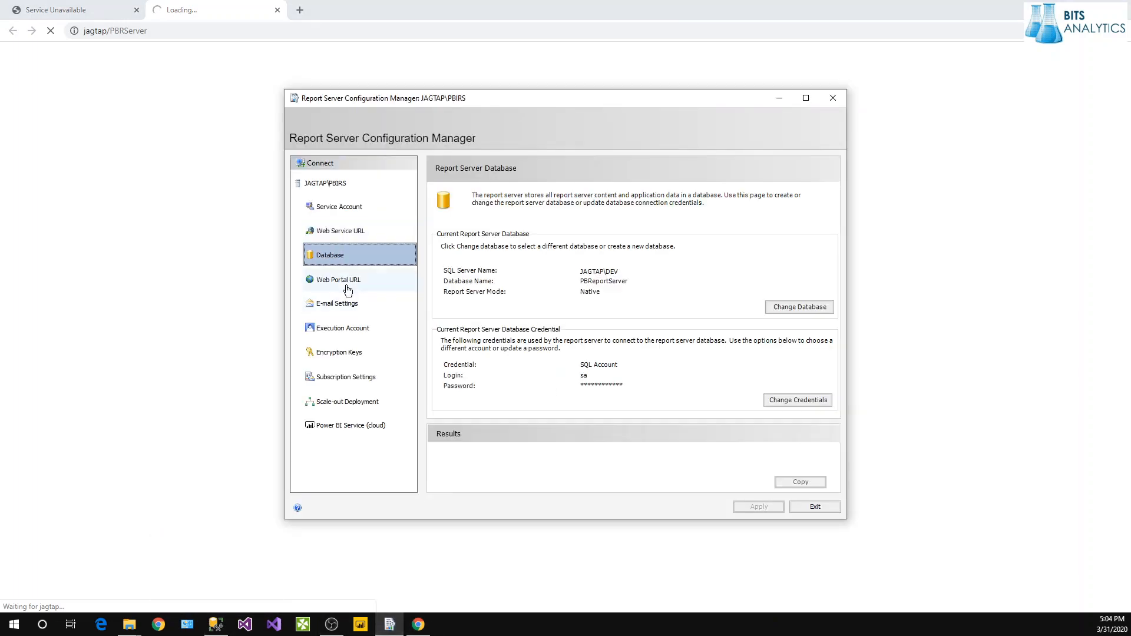
left_click(345, 281)
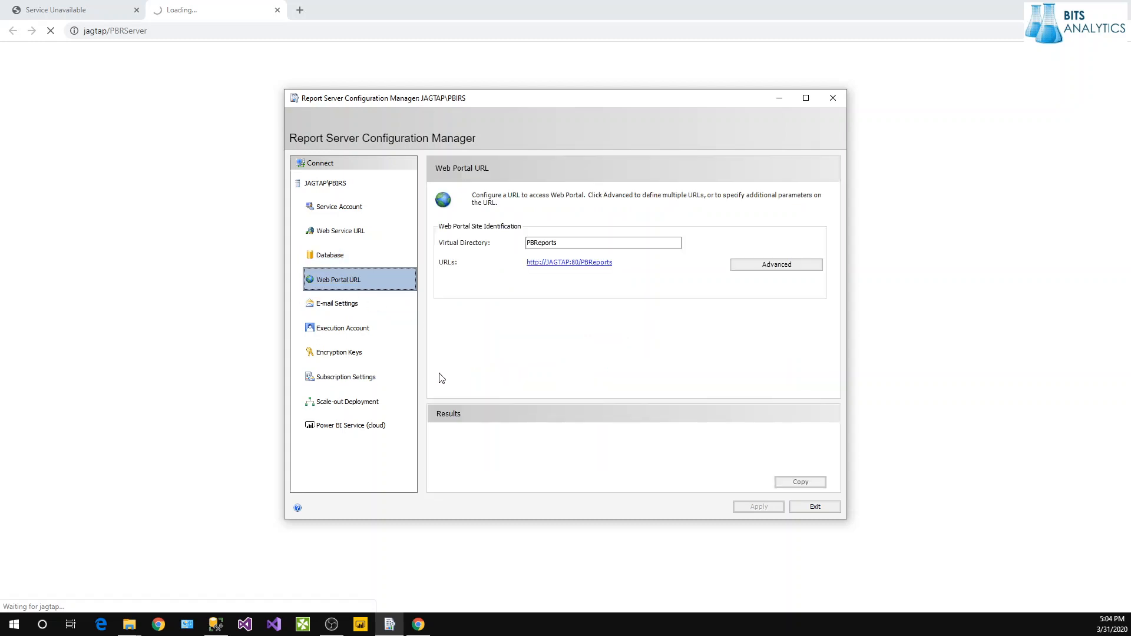
left_click(335, 304)
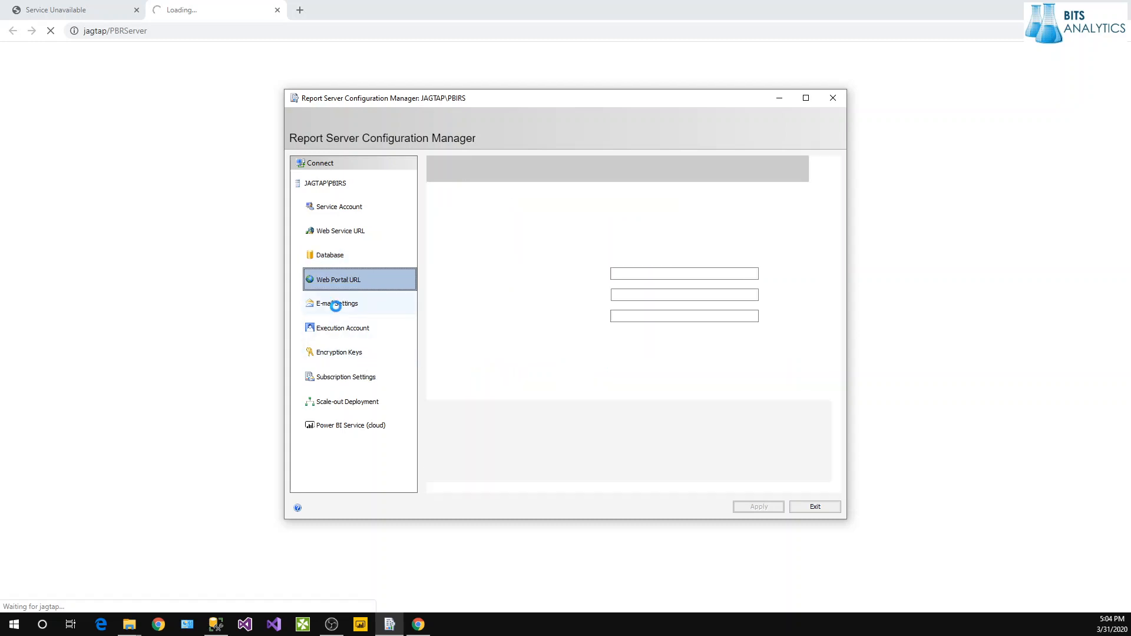
left_click(348, 331)
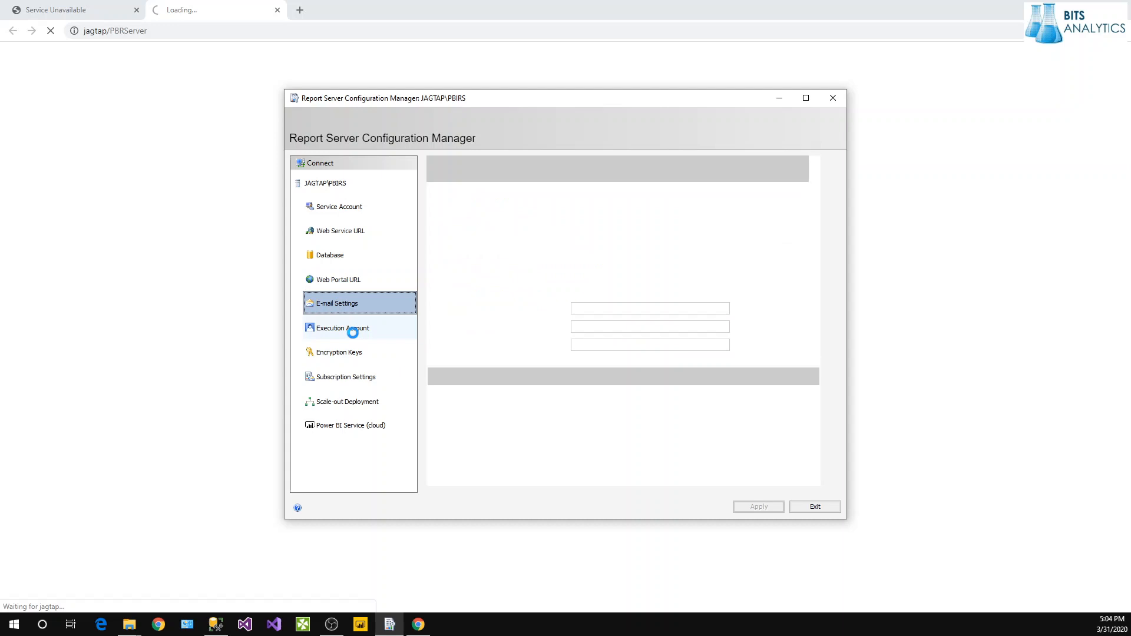
left_click(360, 357)
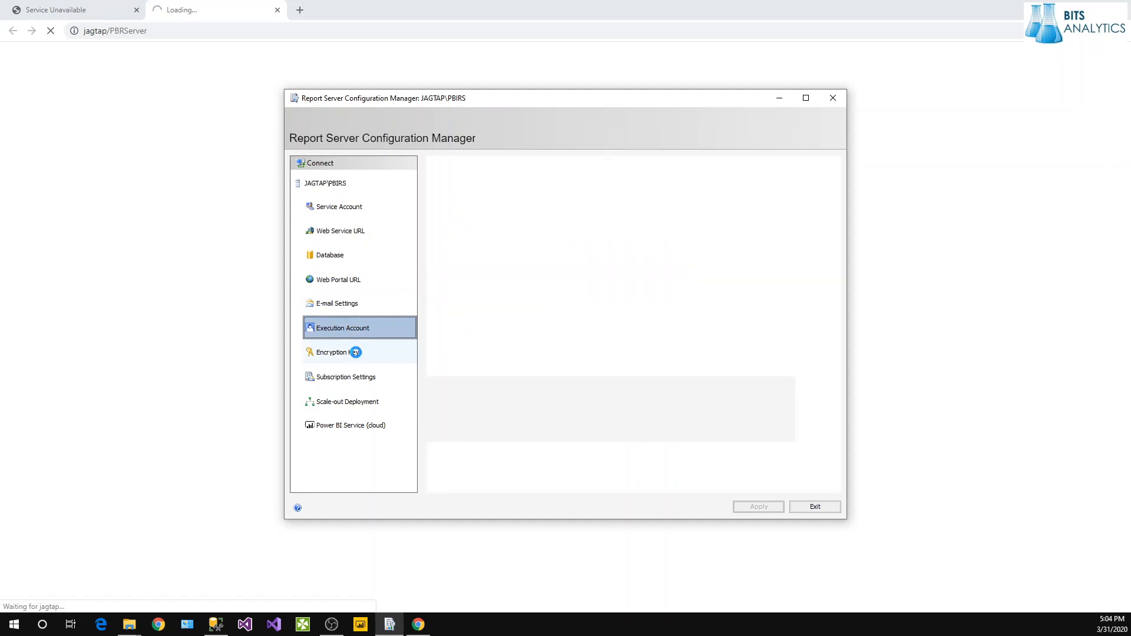
left_click(362, 382)
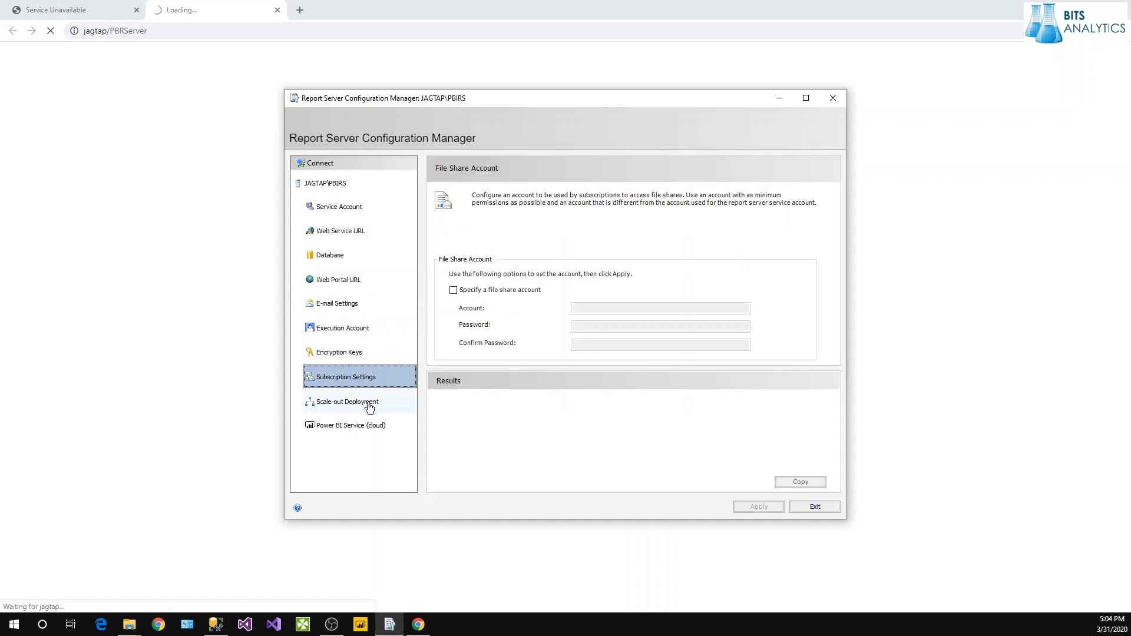
left_click(360, 403)
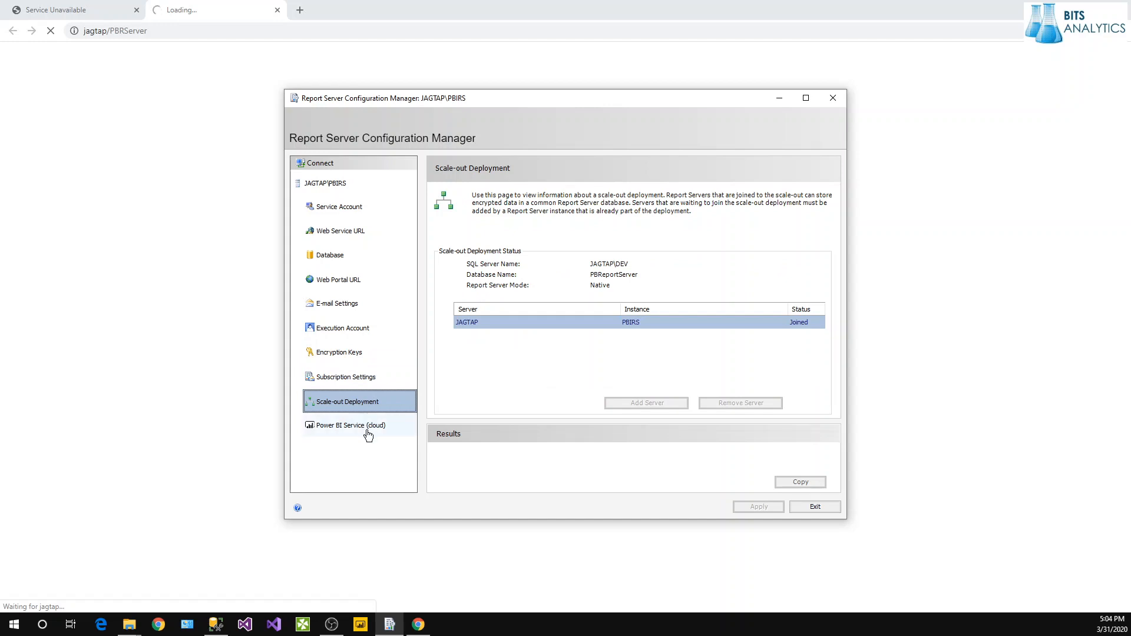
left_click(360, 425)
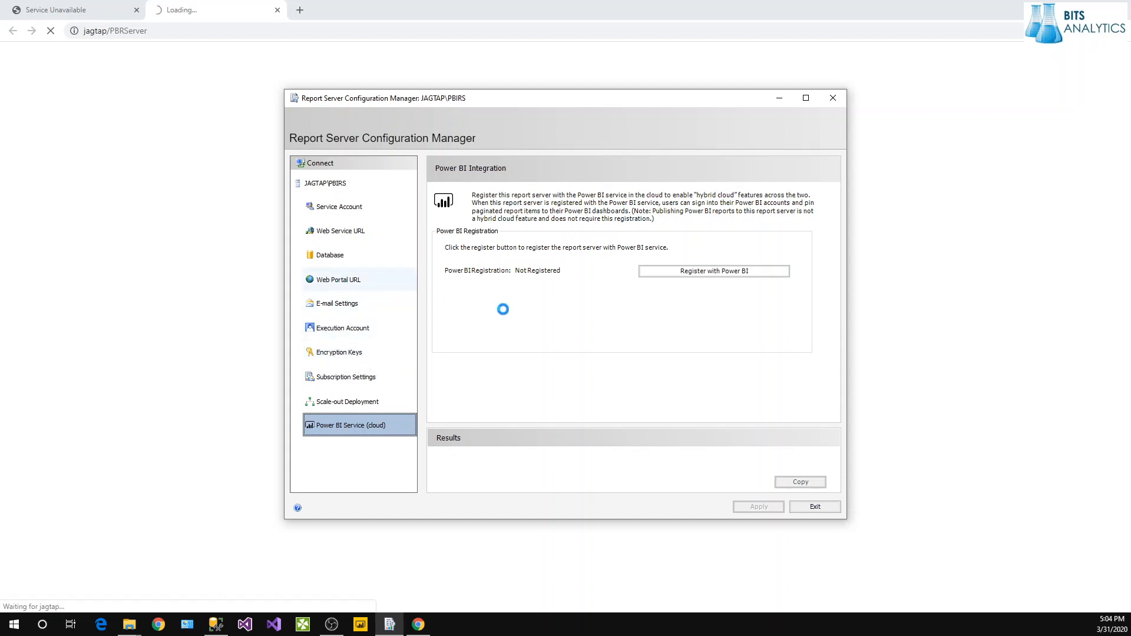
Open the web portal Home page, close the extra tabs, and copy its URL.
left_click(592, 265)
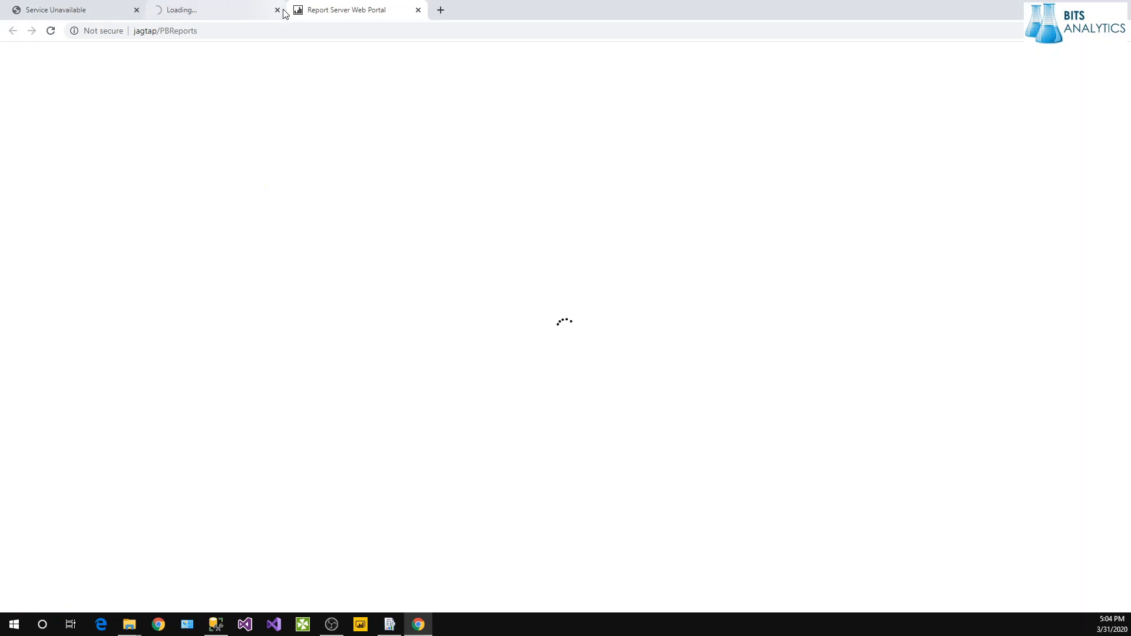
left_click(137, 10)
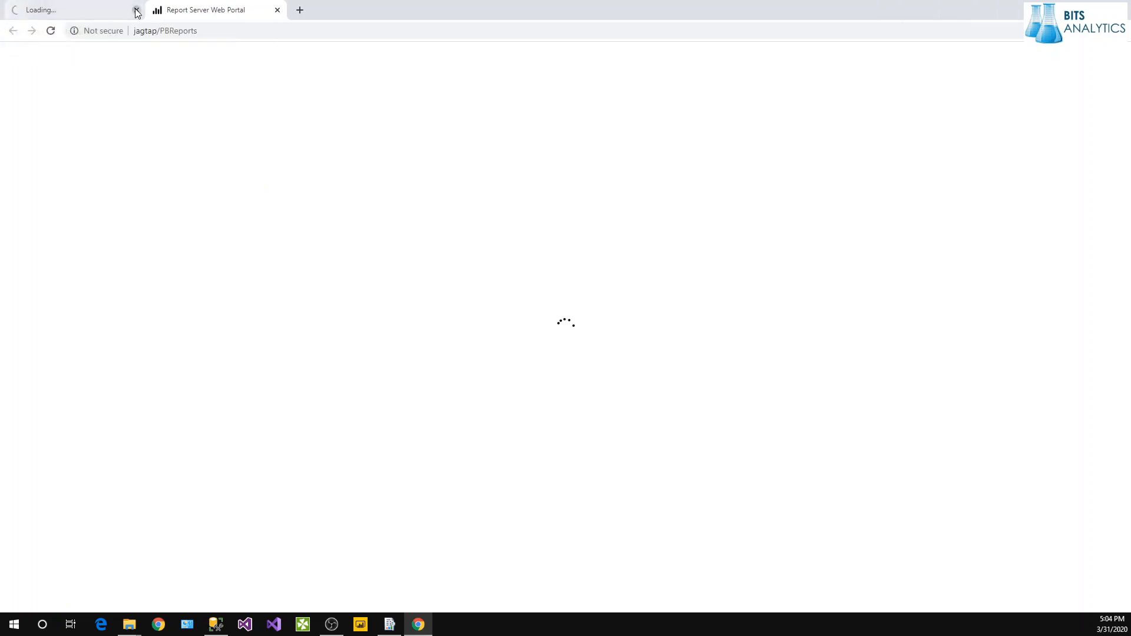
left_click(136, 10)
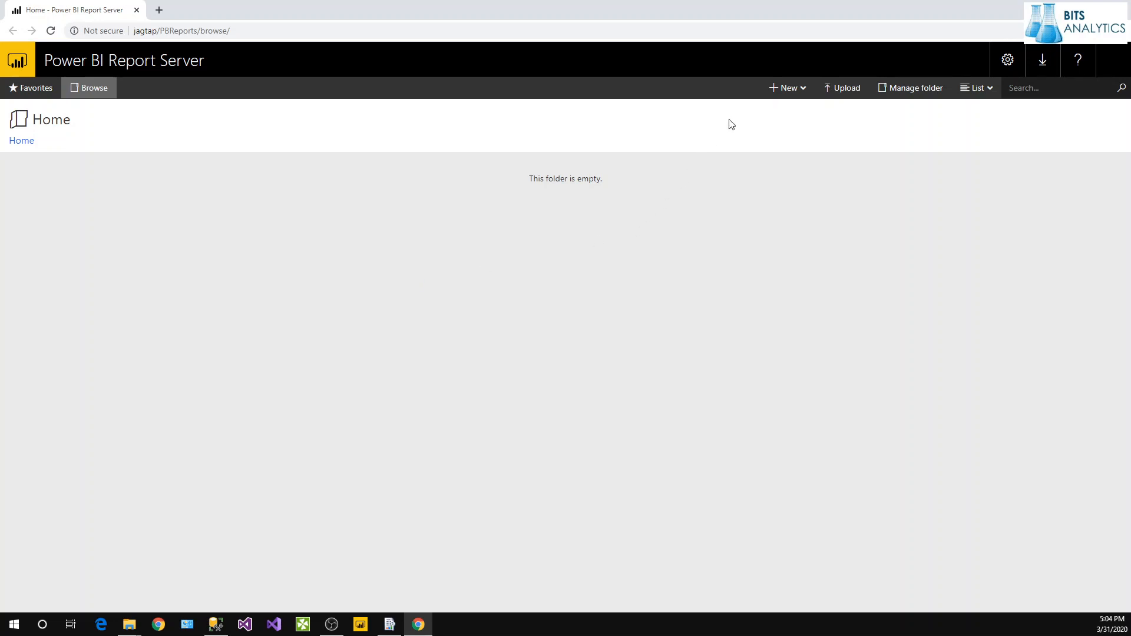
left_click(254, 31)
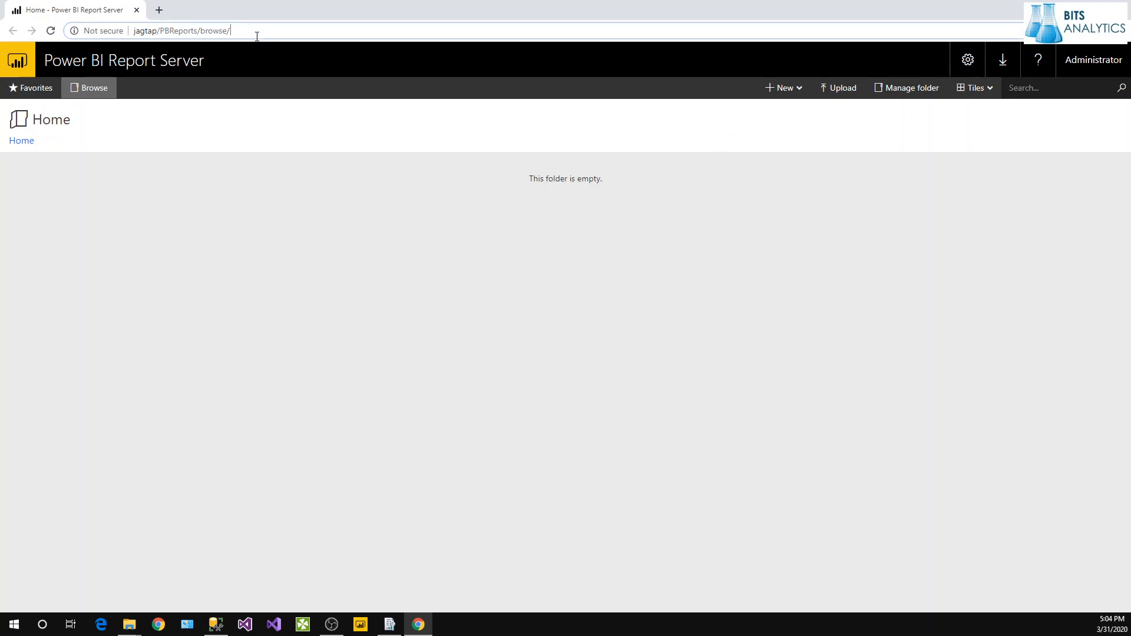
right_click(212, 32)
left_click(235, 94)
left_click(649, 219)
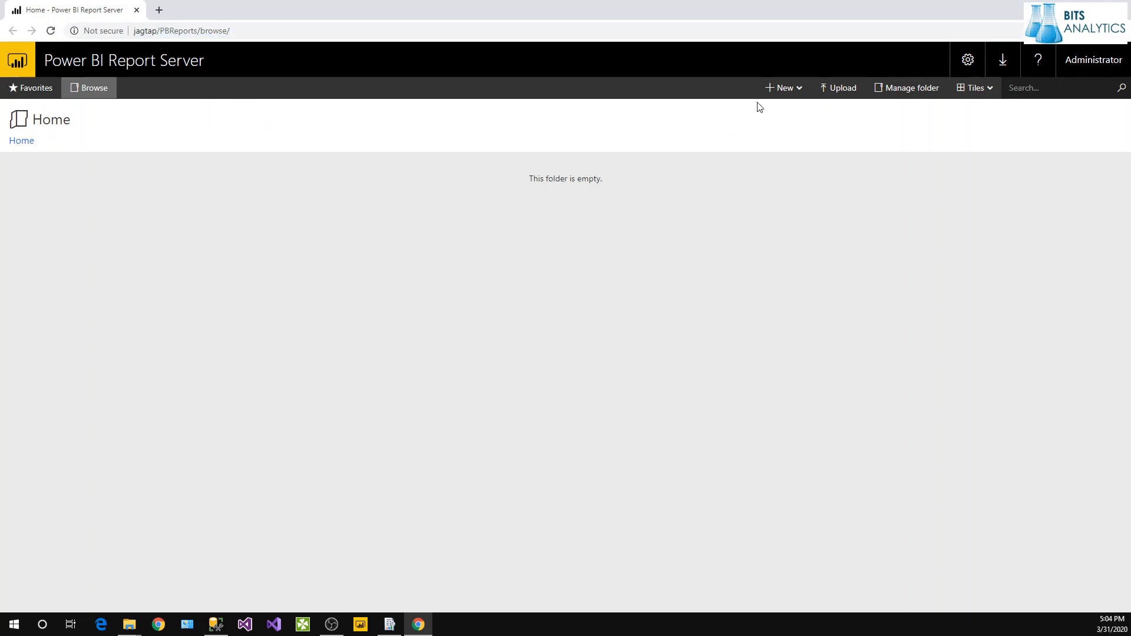
Create a new folder named DEV in Home.
left_click(782, 89)
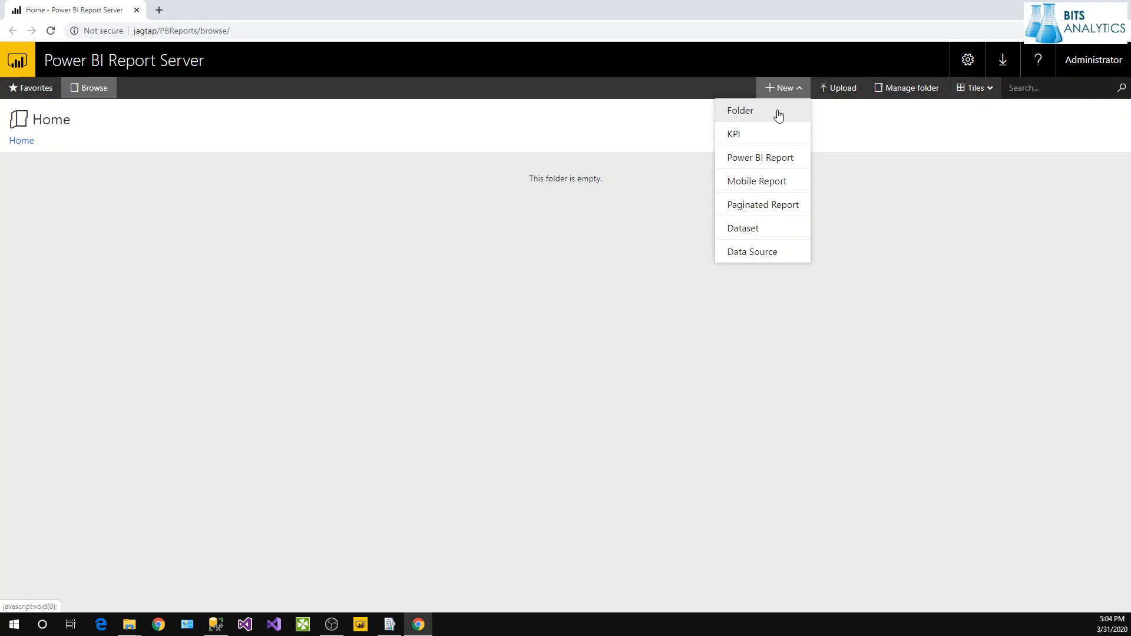
left_click(778, 115)
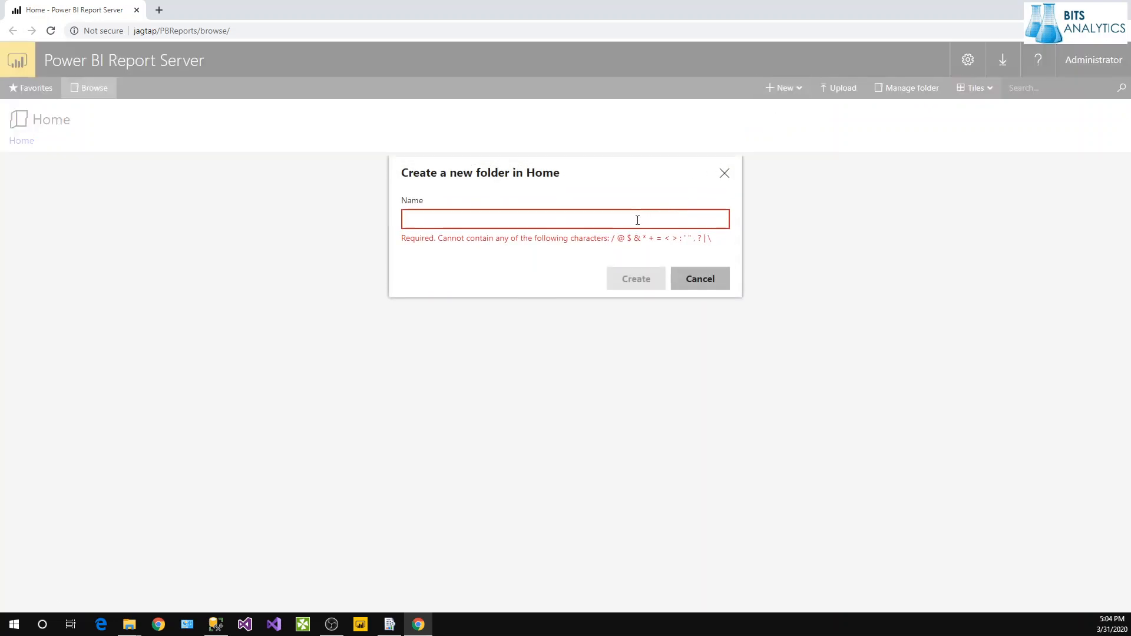
type("DEV")
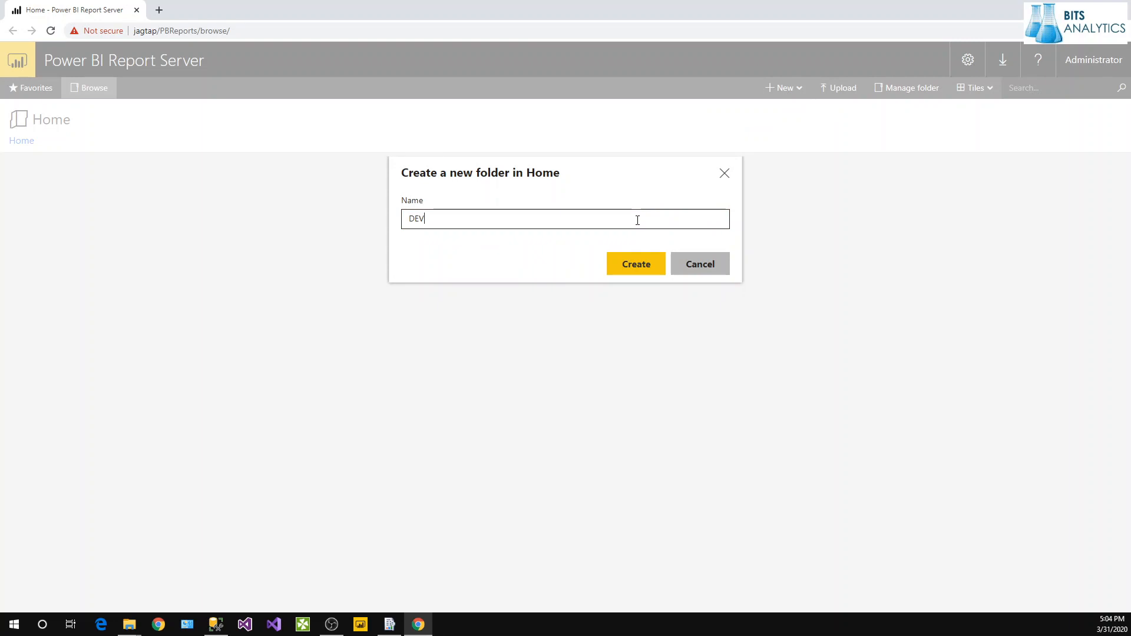
left_click(636, 264)
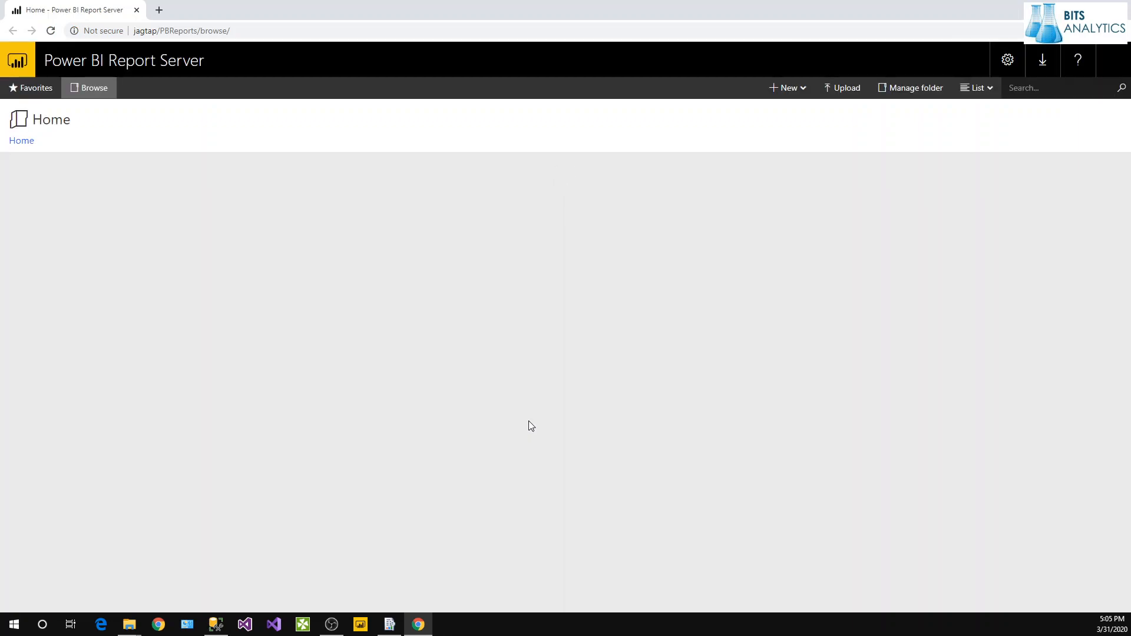
Go back to the Home folder and reload the portal page.
left_click(29, 142)
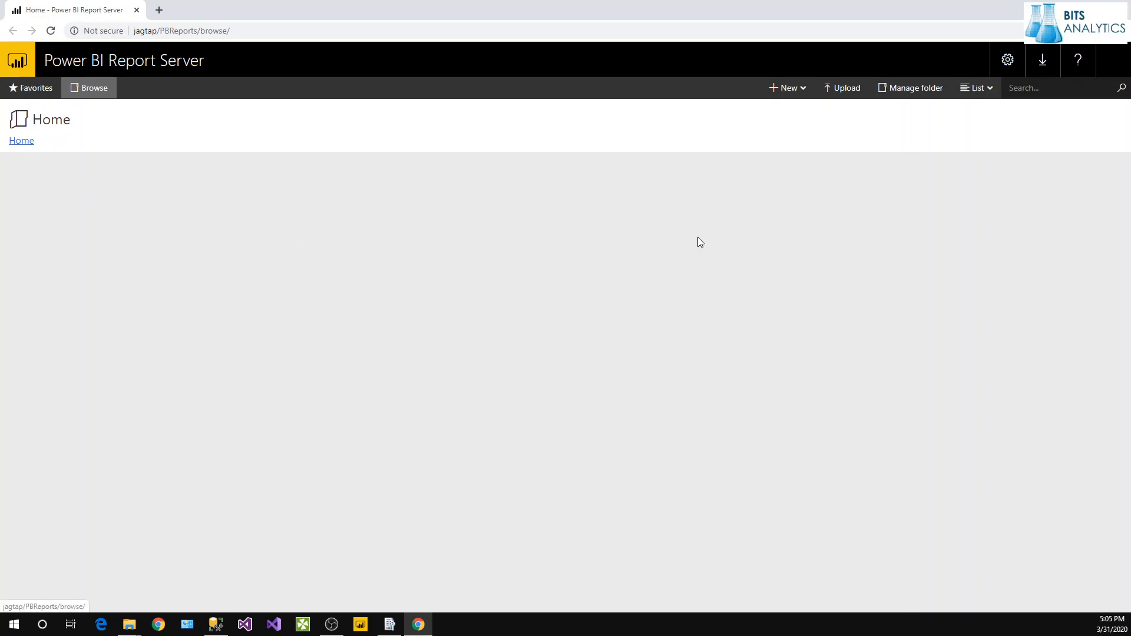
left_click(52, 31)
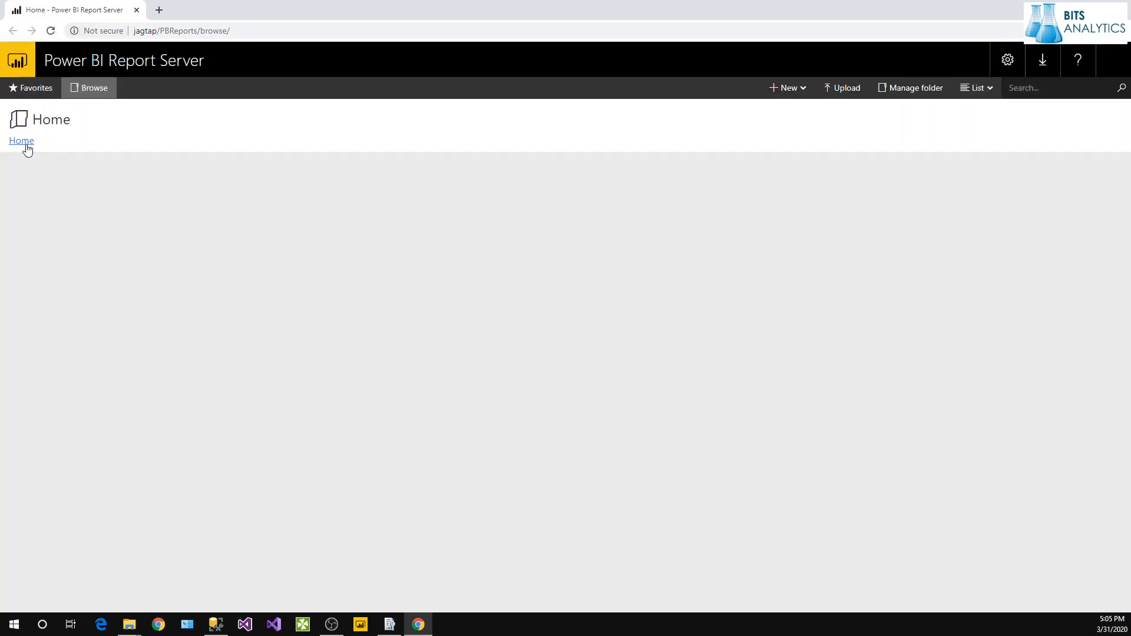
left_click(797, 89)
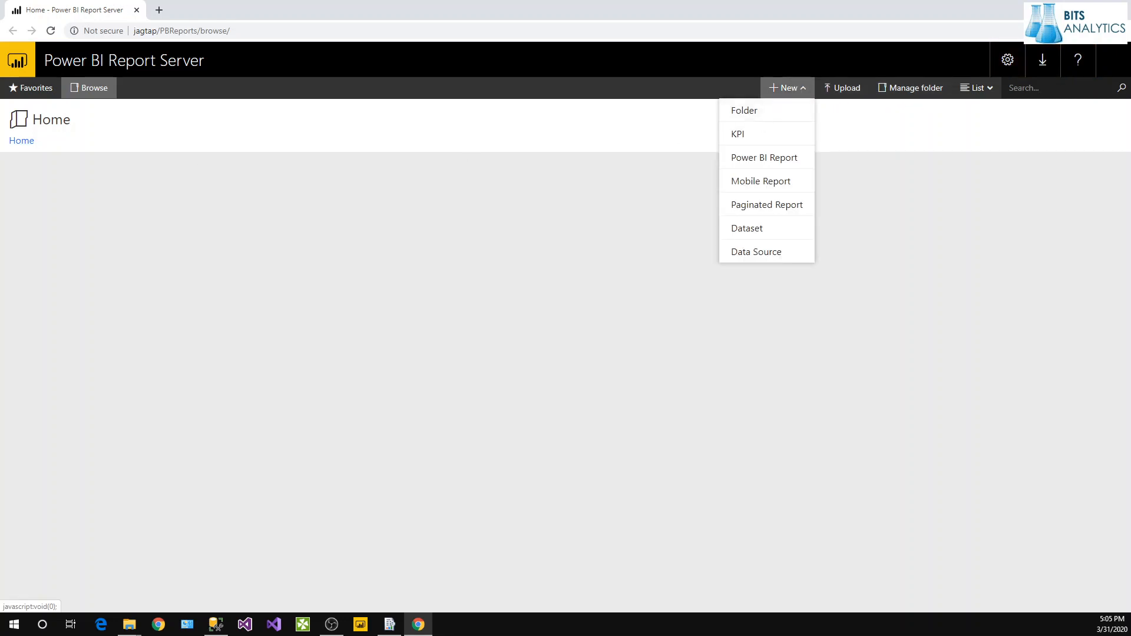
left_click(26, 142)
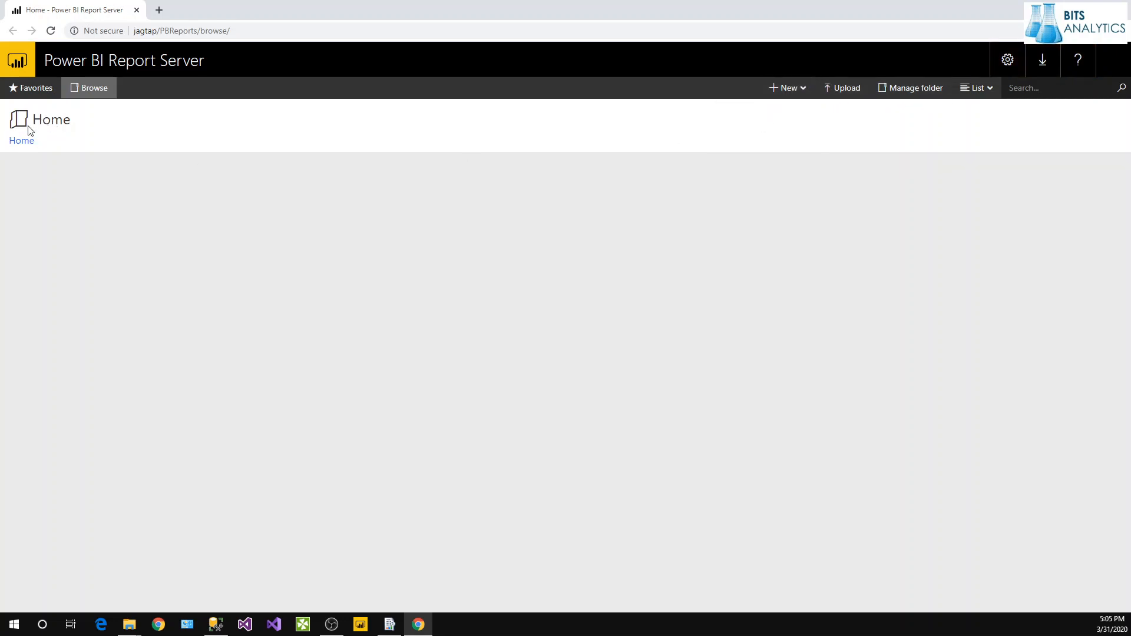
Grant the administrator account all five roles in the Home folder's security.
left_click(884, 95)
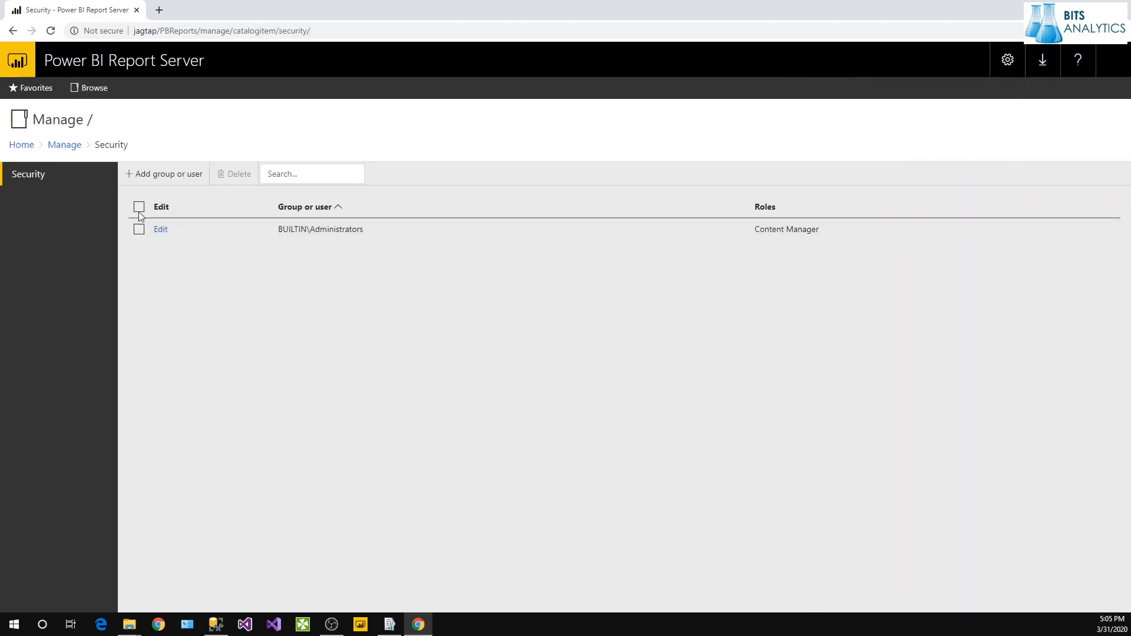
left_click(140, 176)
left_click(139, 235)
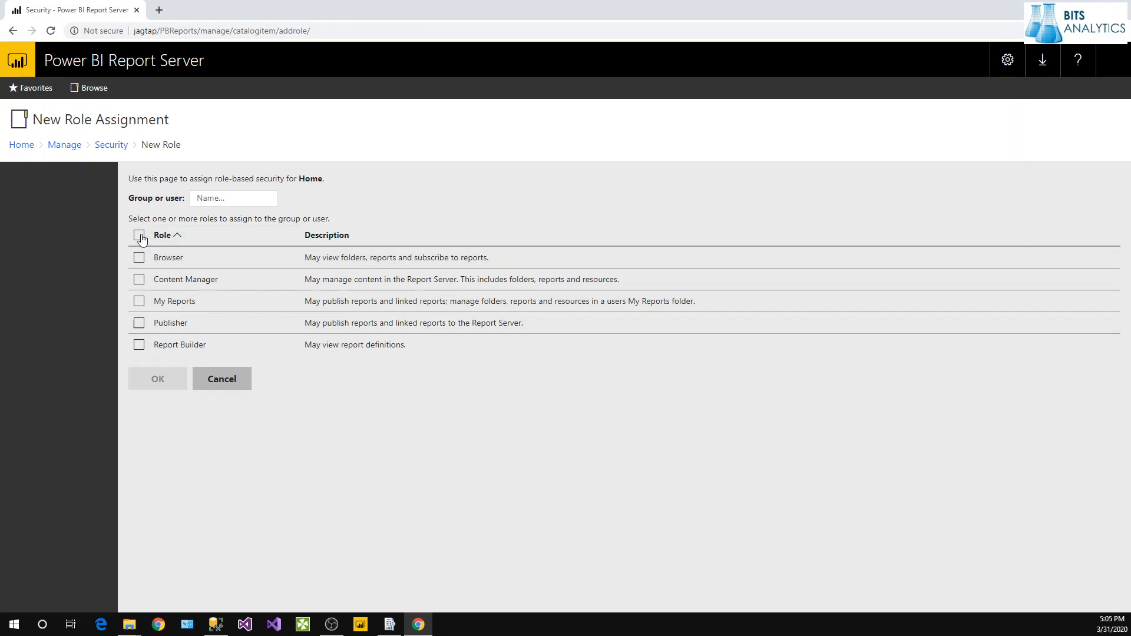
left_click(247, 199)
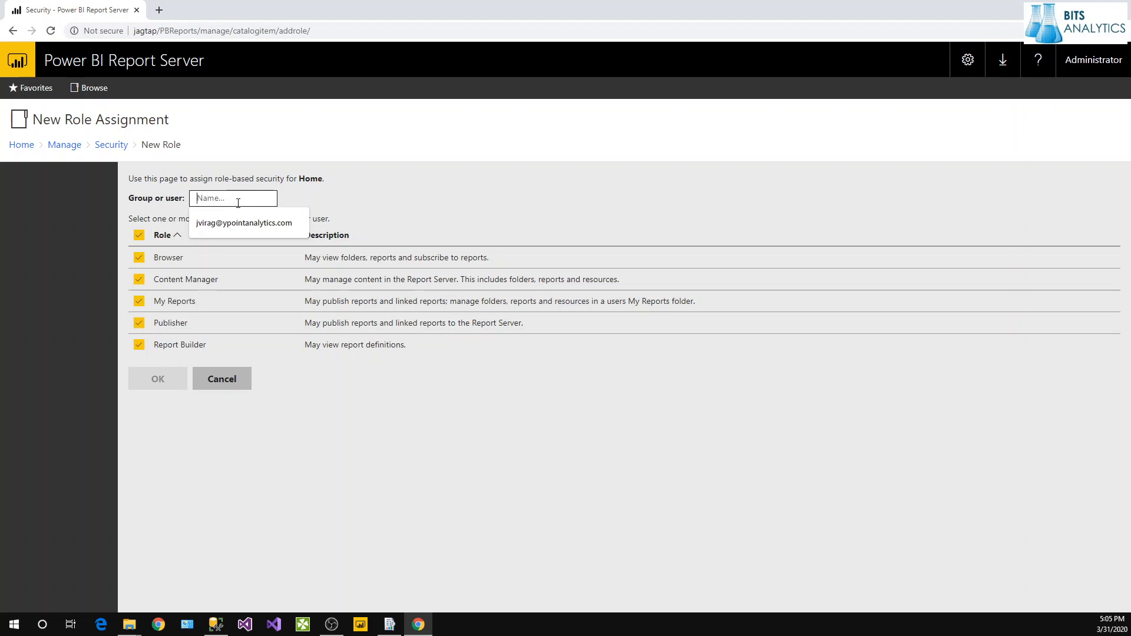
type("a")
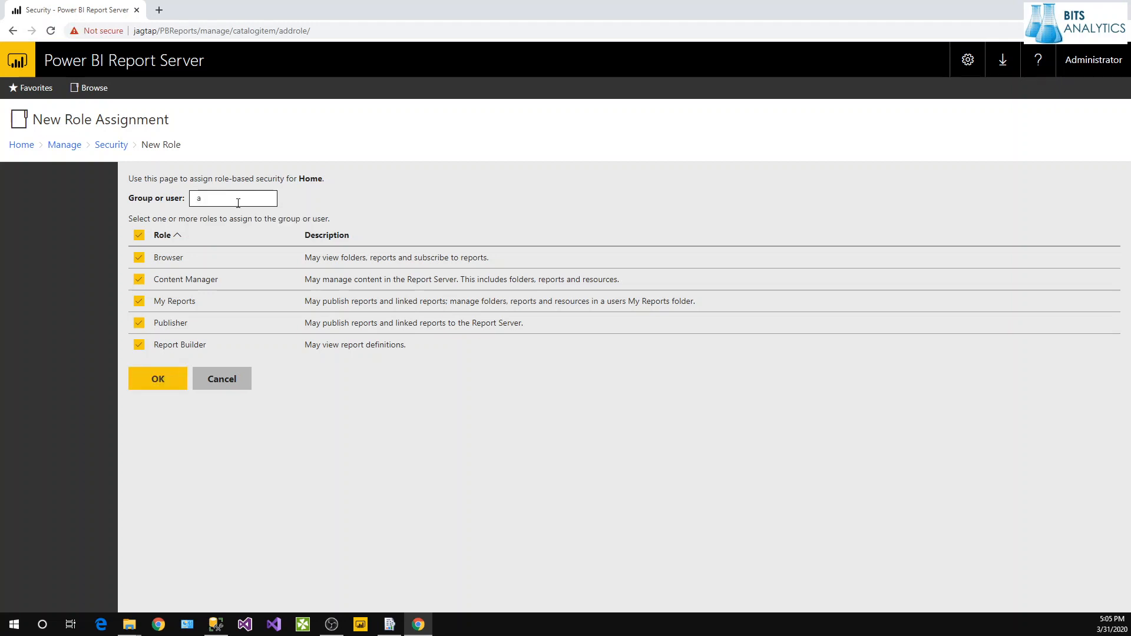
type("dministrator")
left_click(176, 376)
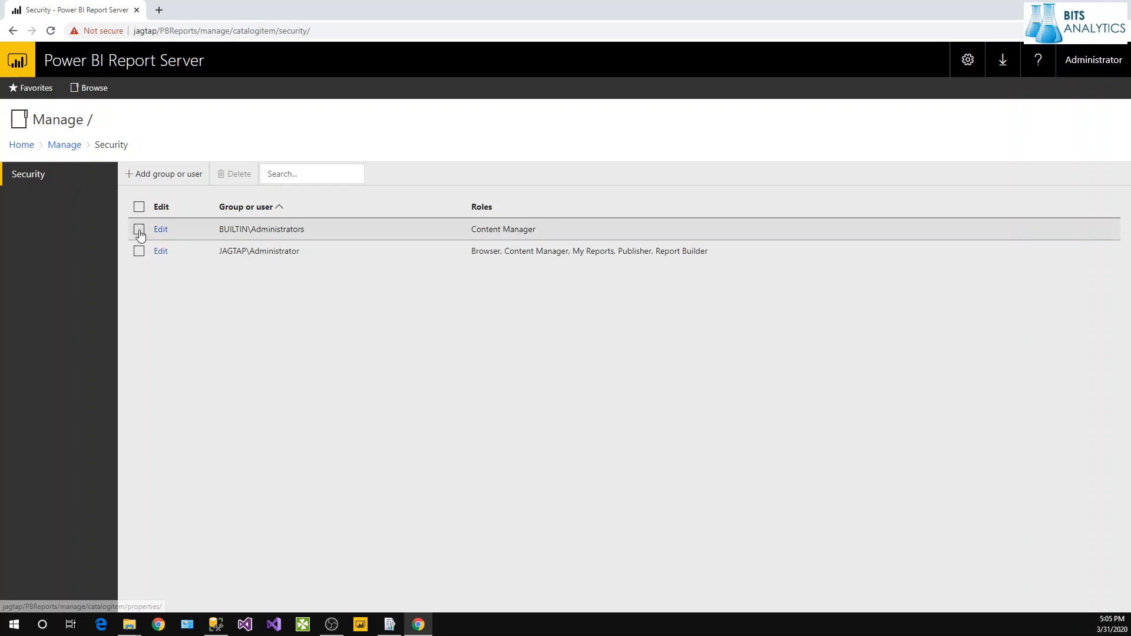
left_click(140, 252)
Add the everyone group with only the Browser role, then return to Home.
left_click(139, 252)
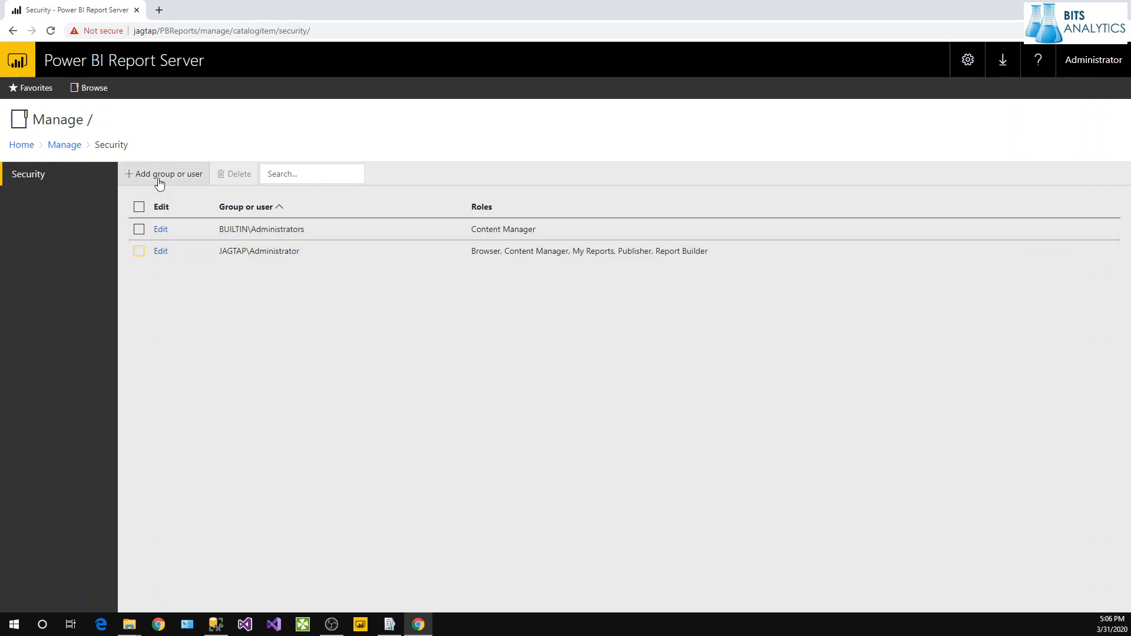
left_click(164, 174)
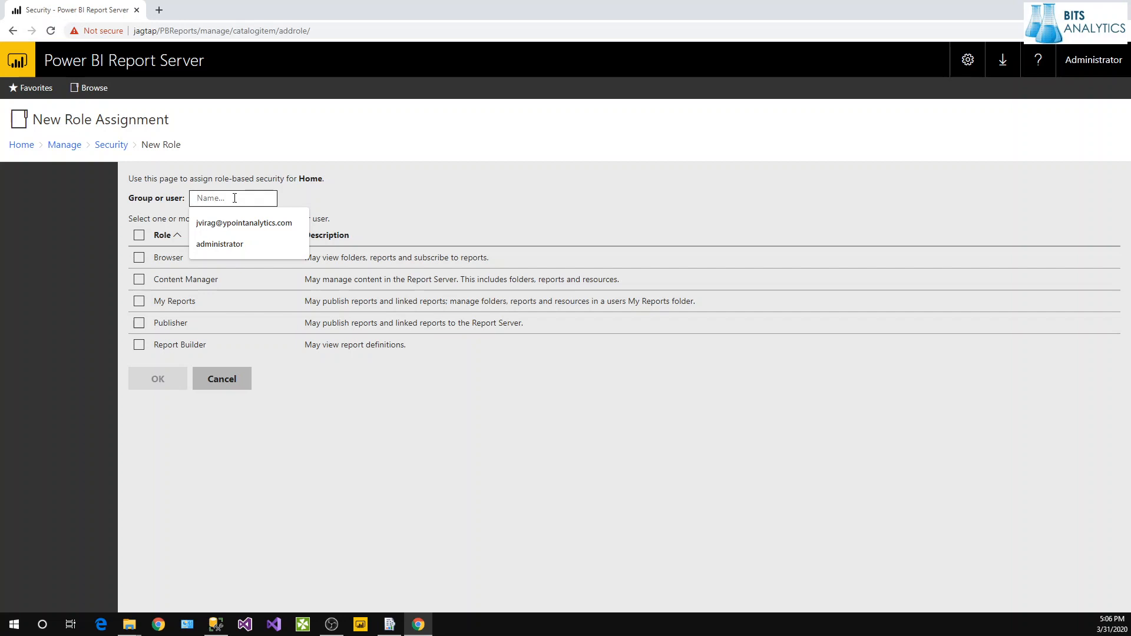
type("every")
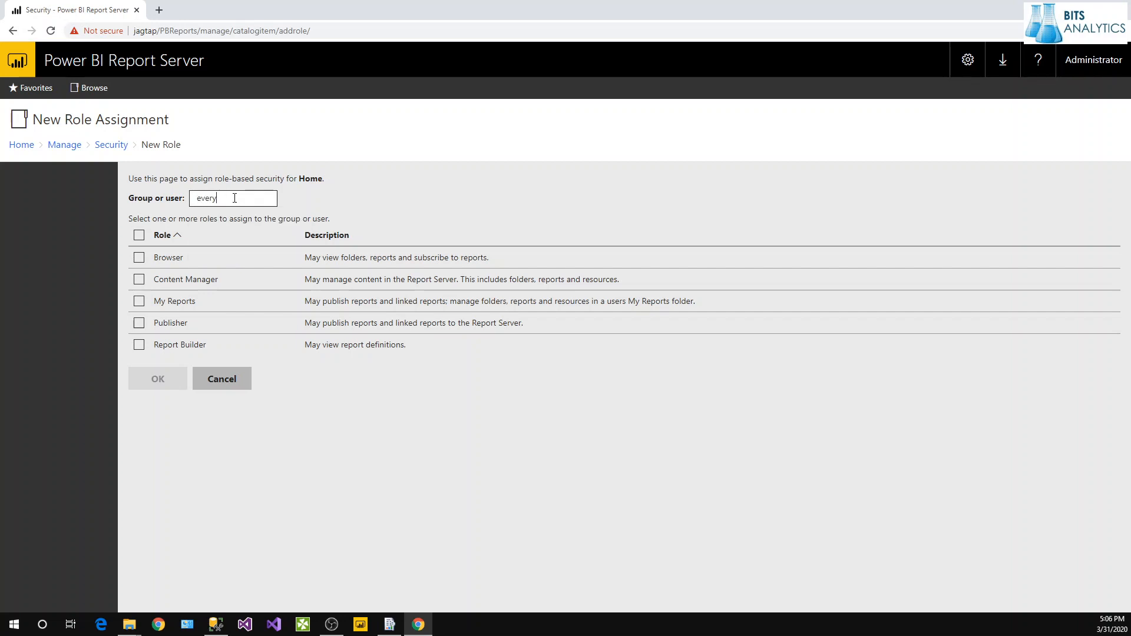
type("one")
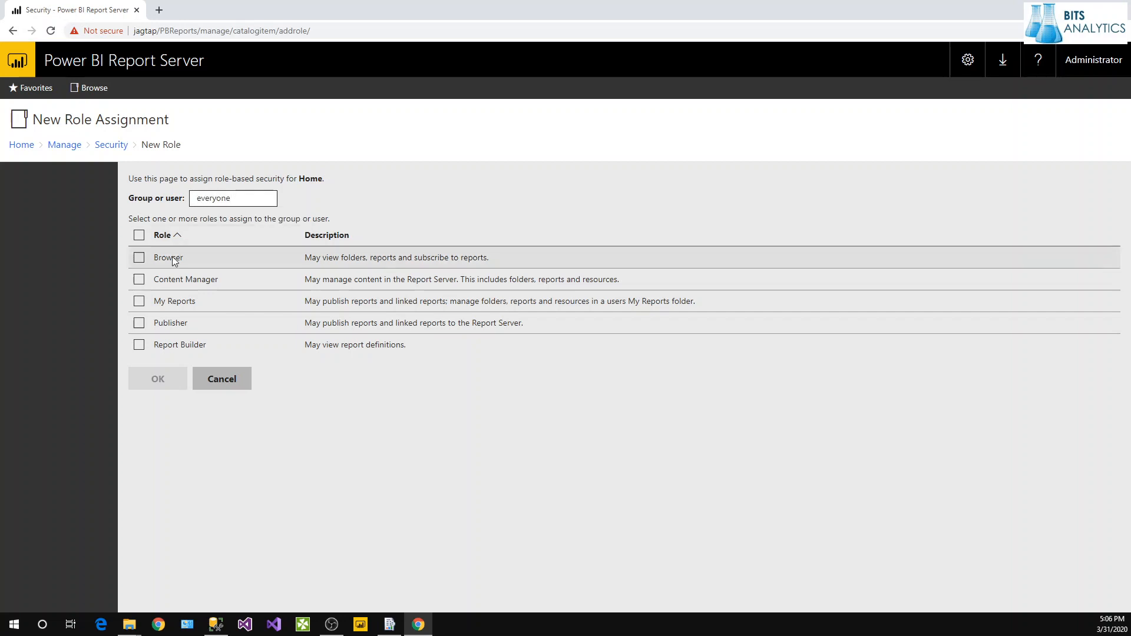
left_click(139, 235)
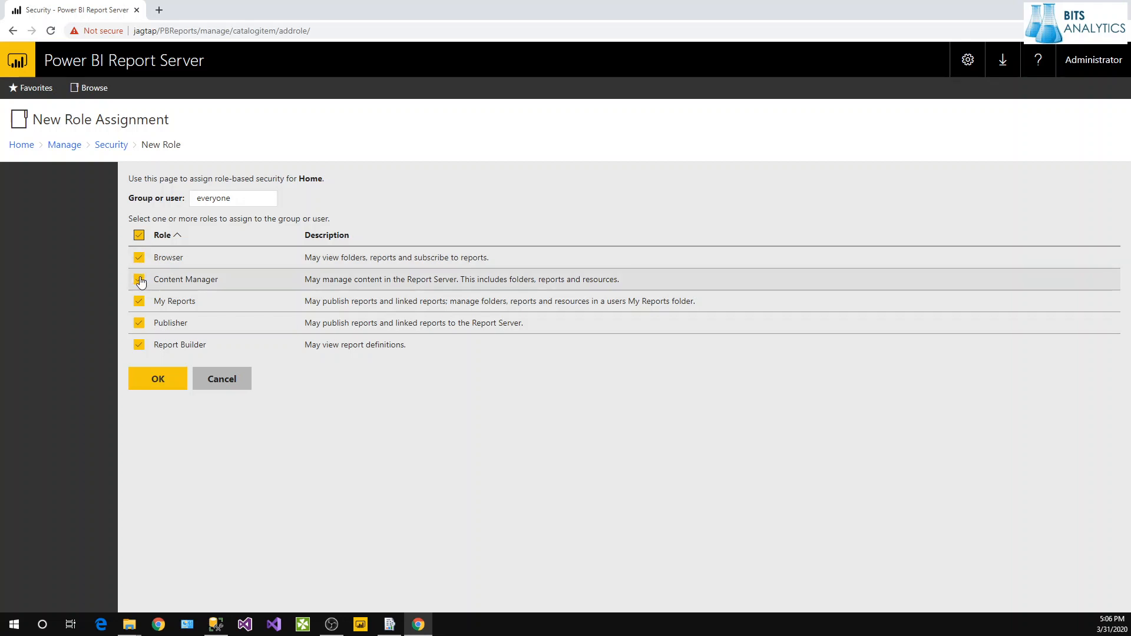
left_click(139, 344)
left_click(139, 324)
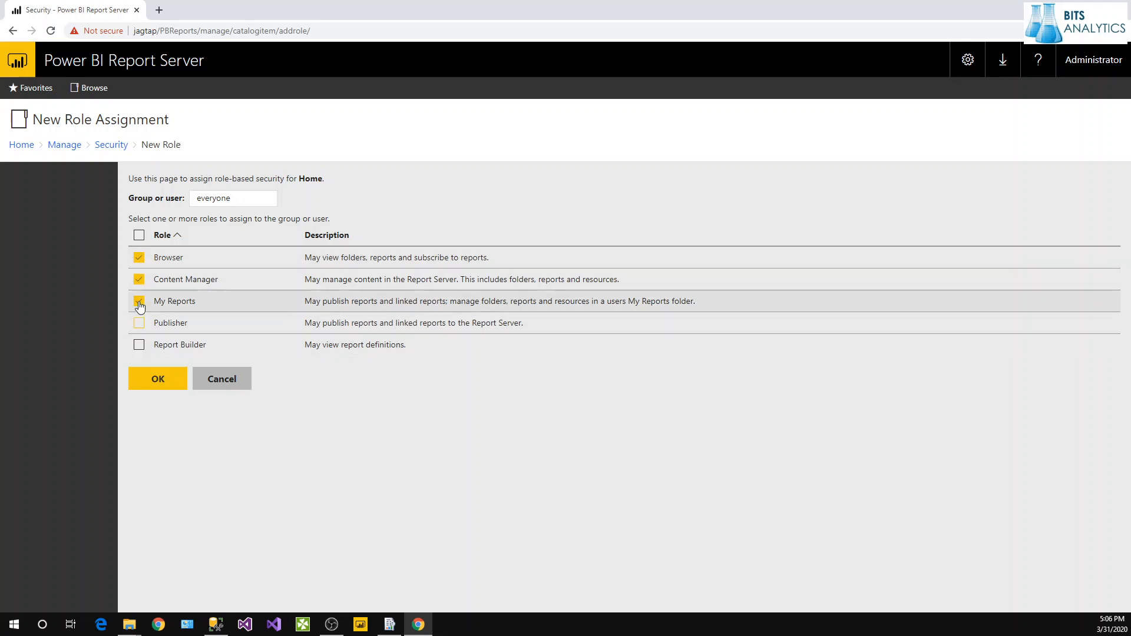
left_click(139, 302)
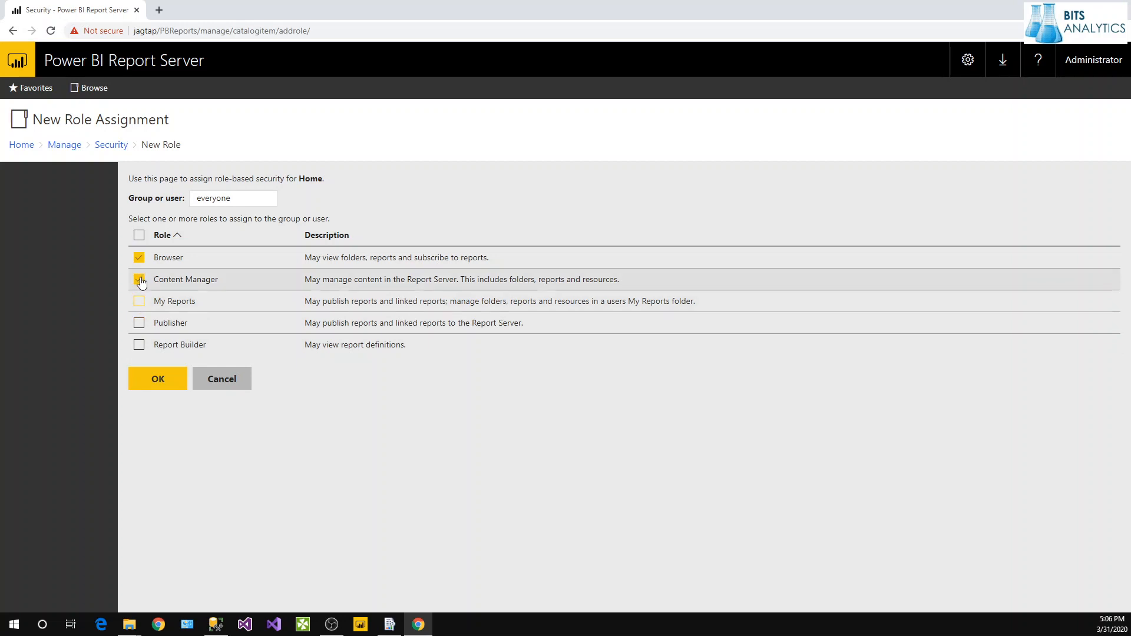
left_click(140, 280)
left_click(167, 381)
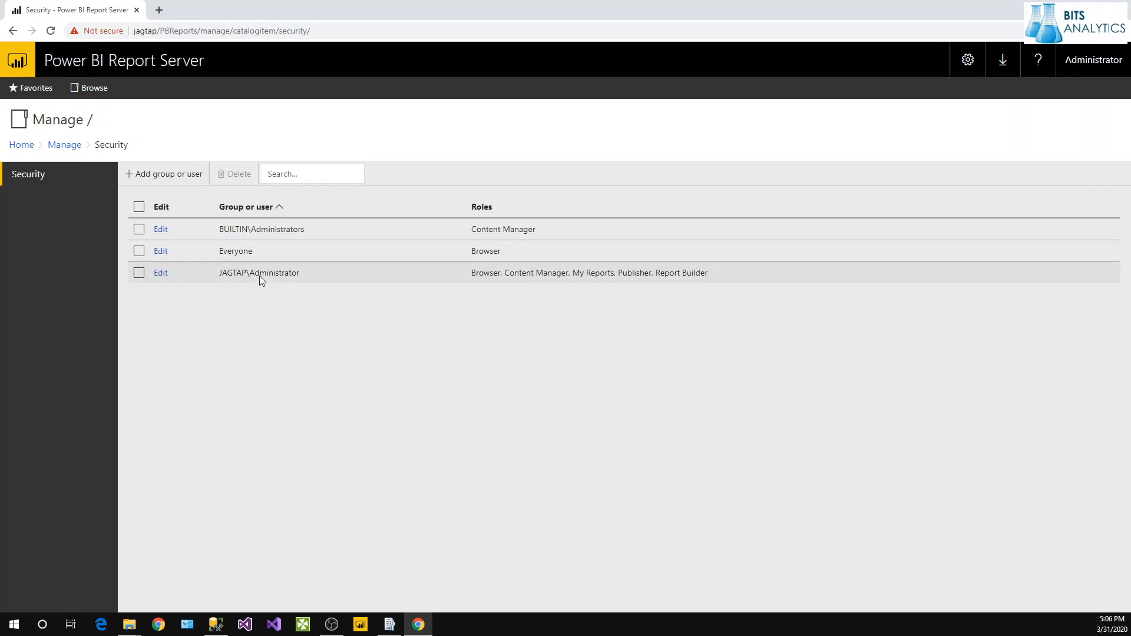
left_click(25, 145)
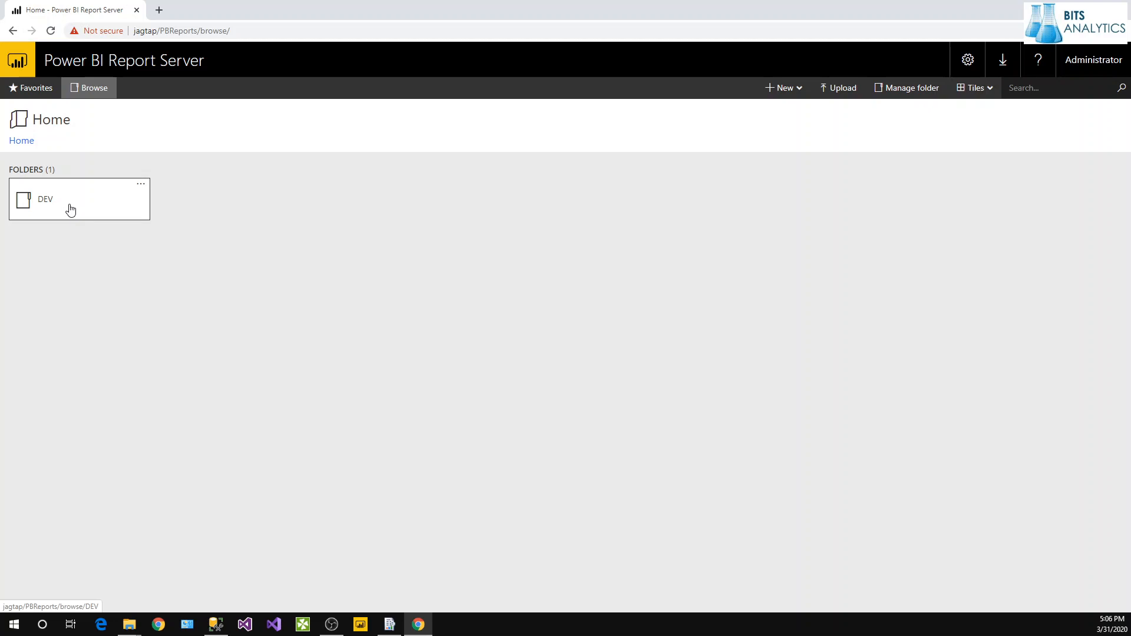
Upload Corona_Covid19_v1.pbix from the PBIX folder into DEV and dismiss the rejection error.
left_click(70, 210)
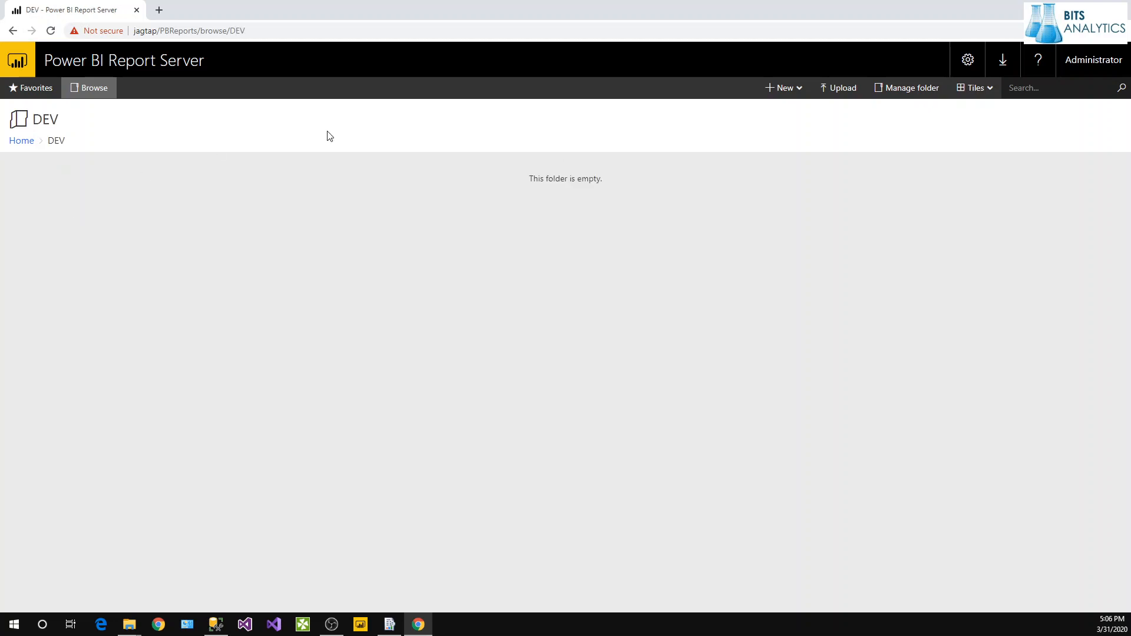
left_click(837, 88)
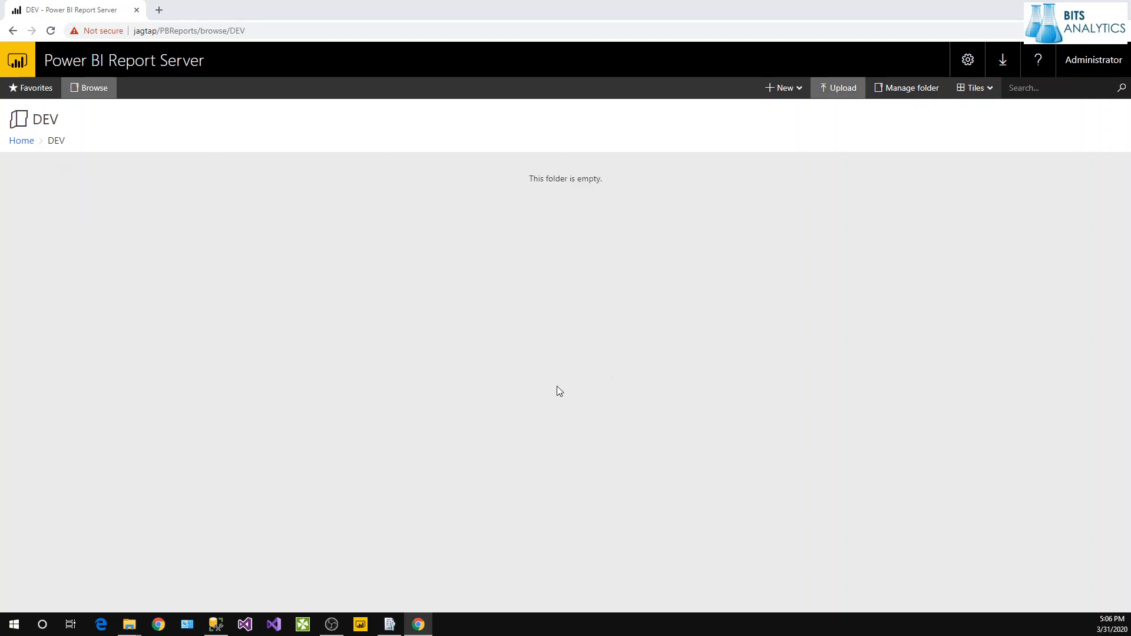
scroll(232, 285, "down", 5)
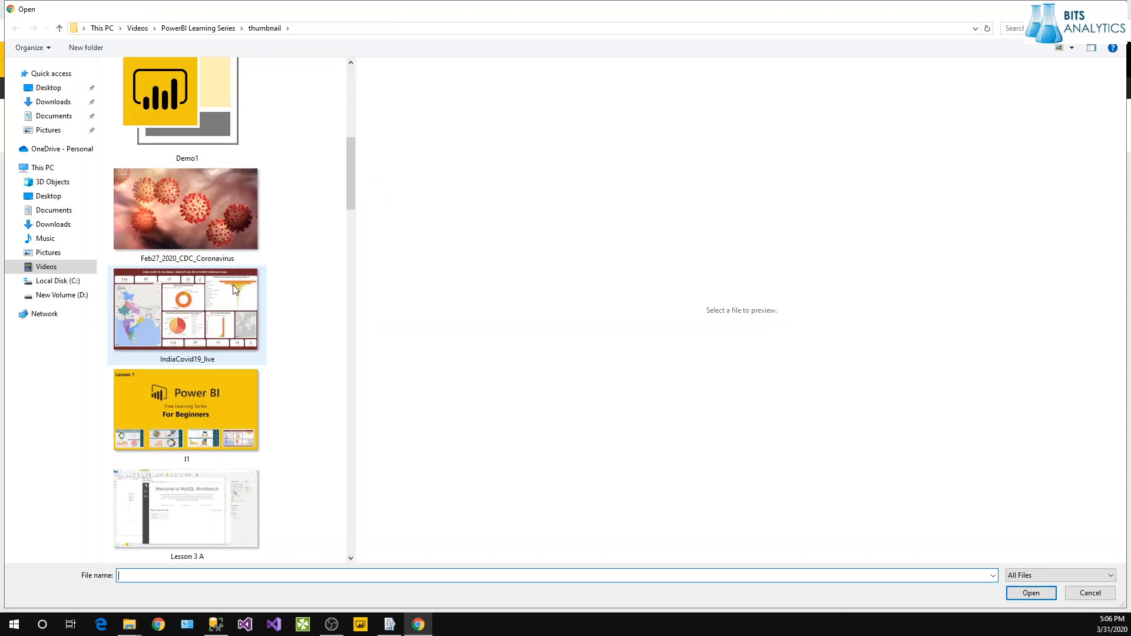
scroll(232, 284, "down", 3)
scroll(234, 287, "down", 5)
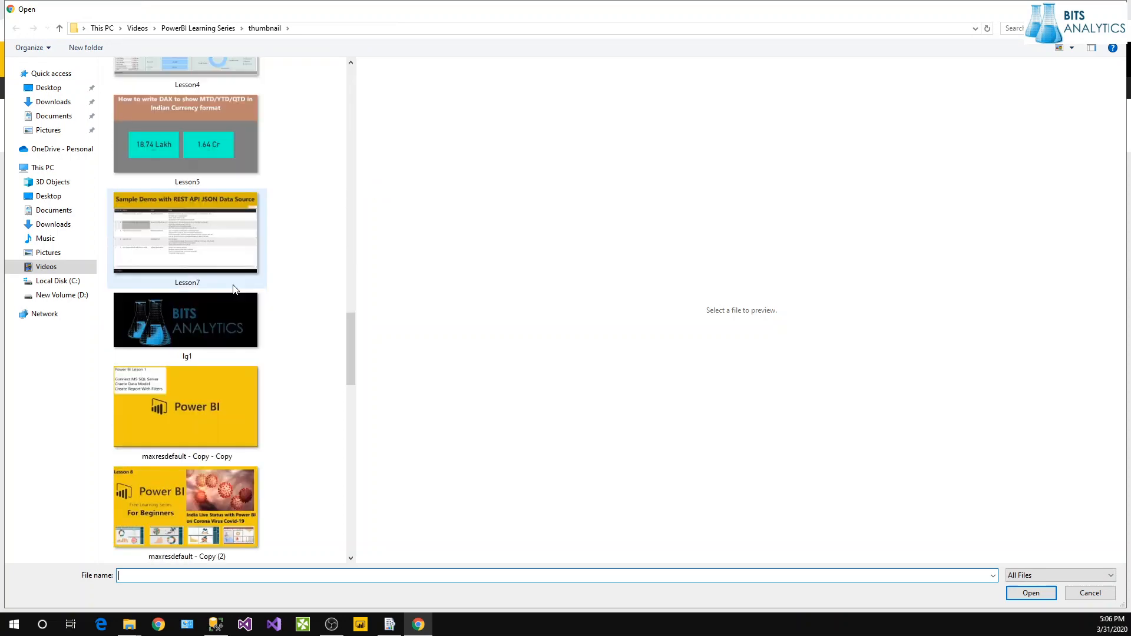
scroll(234, 286, "down", 6)
scroll(232, 284, "up", 15)
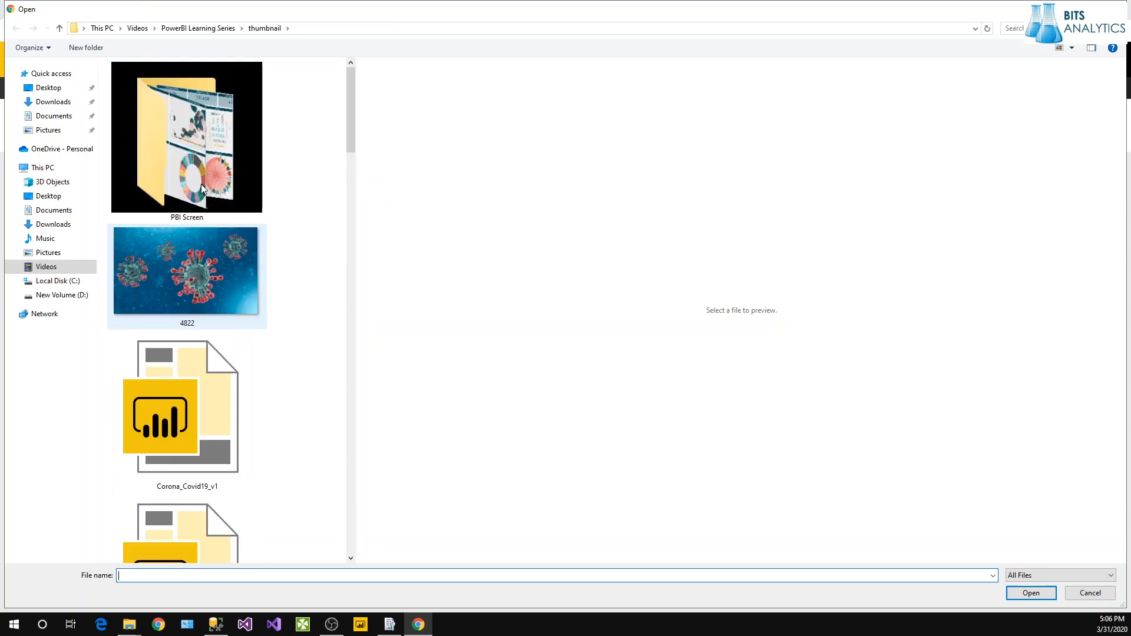
left_click(212, 32)
double_click(154, 107)
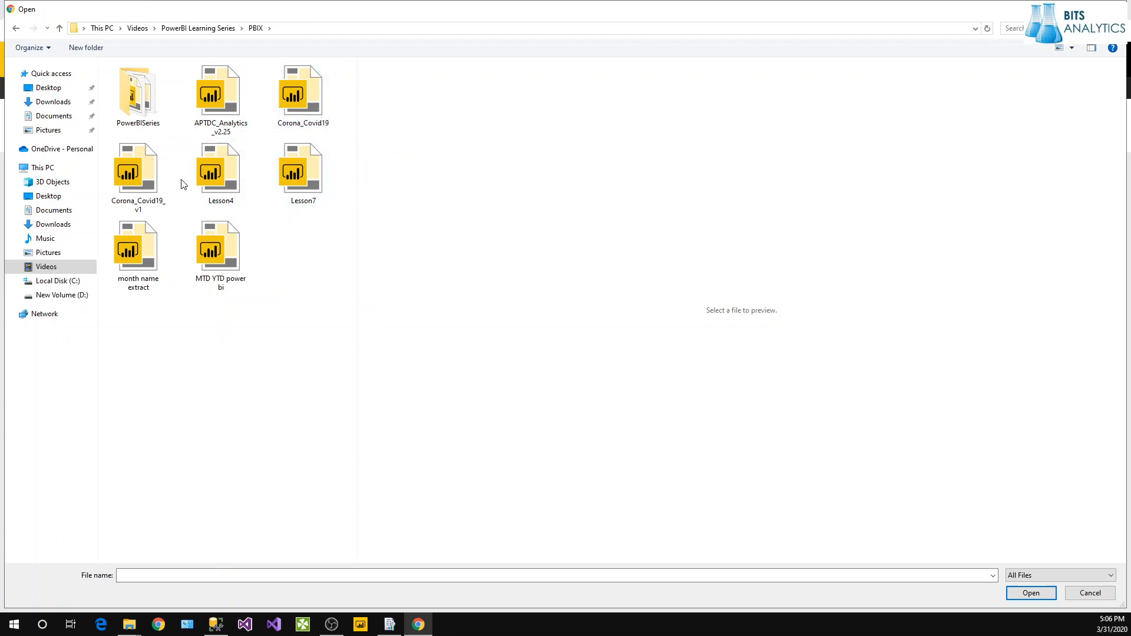
left_click(148, 174)
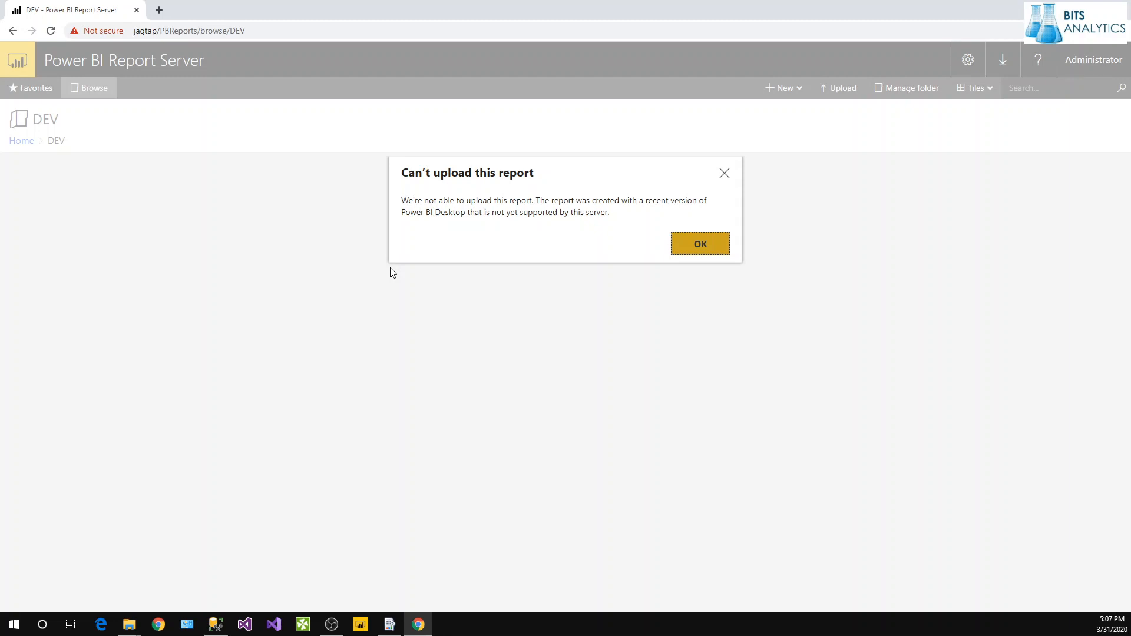
left_click(675, 245)
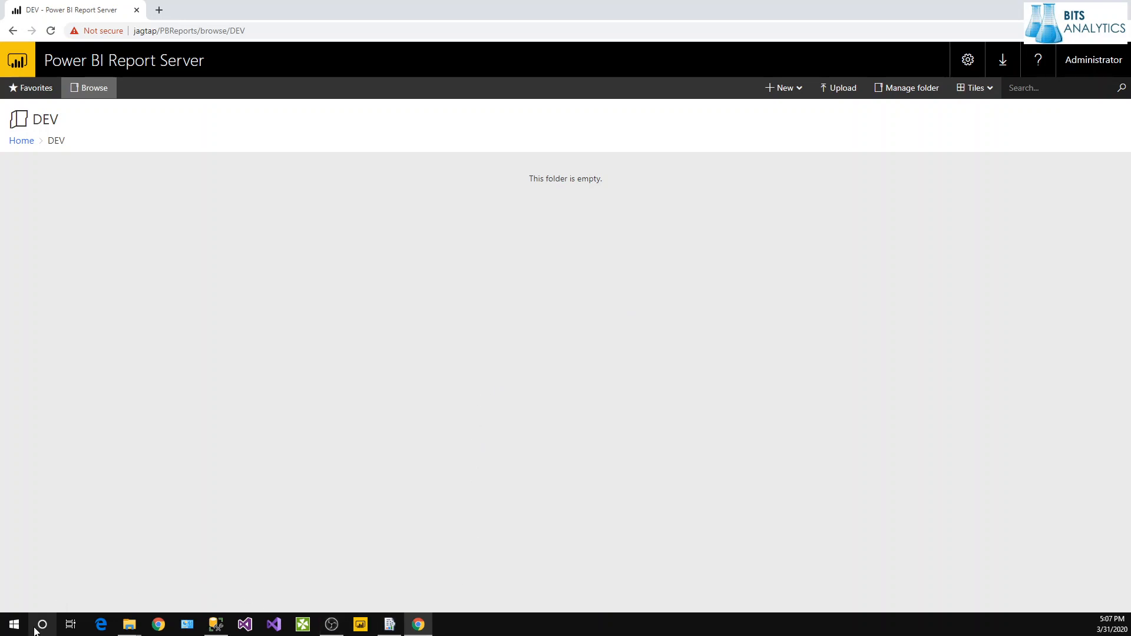
Run the PBIDesktopRS_x64 installer from Downloads, choosing it over PBIDesktopSetup.
mouse_move(129, 624)
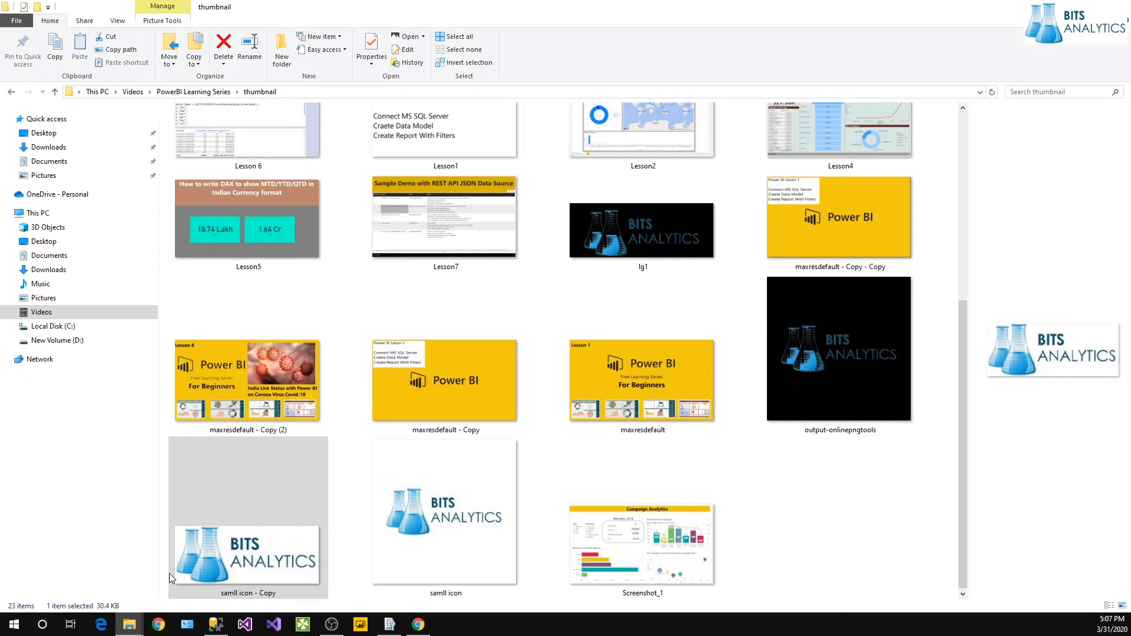
left_click(169, 574)
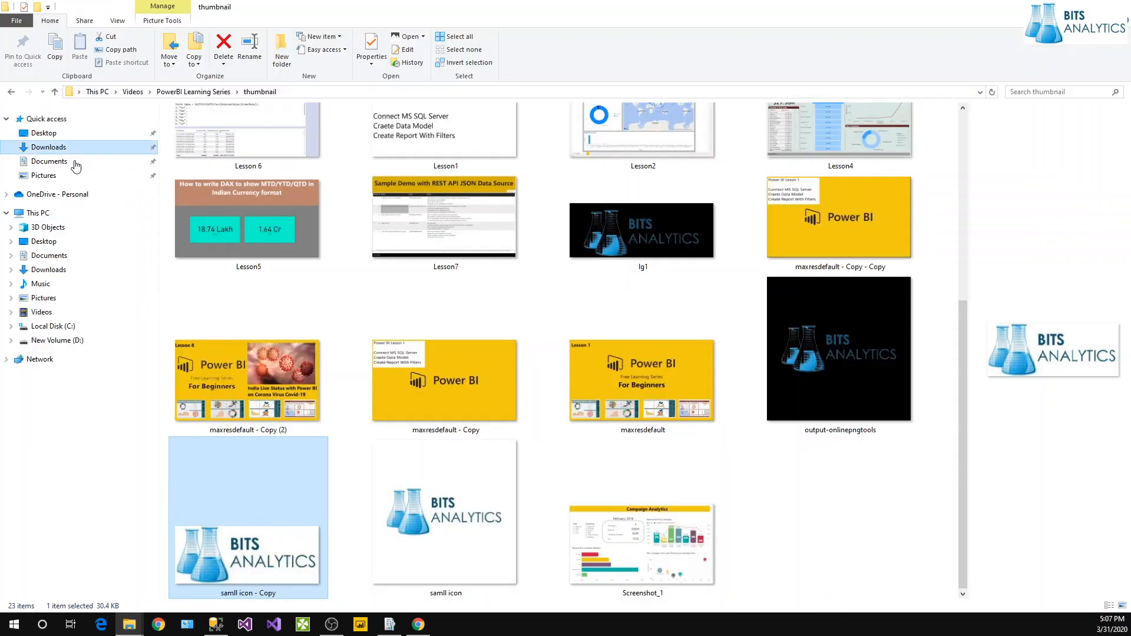
scroll(351, 396, "down", 5)
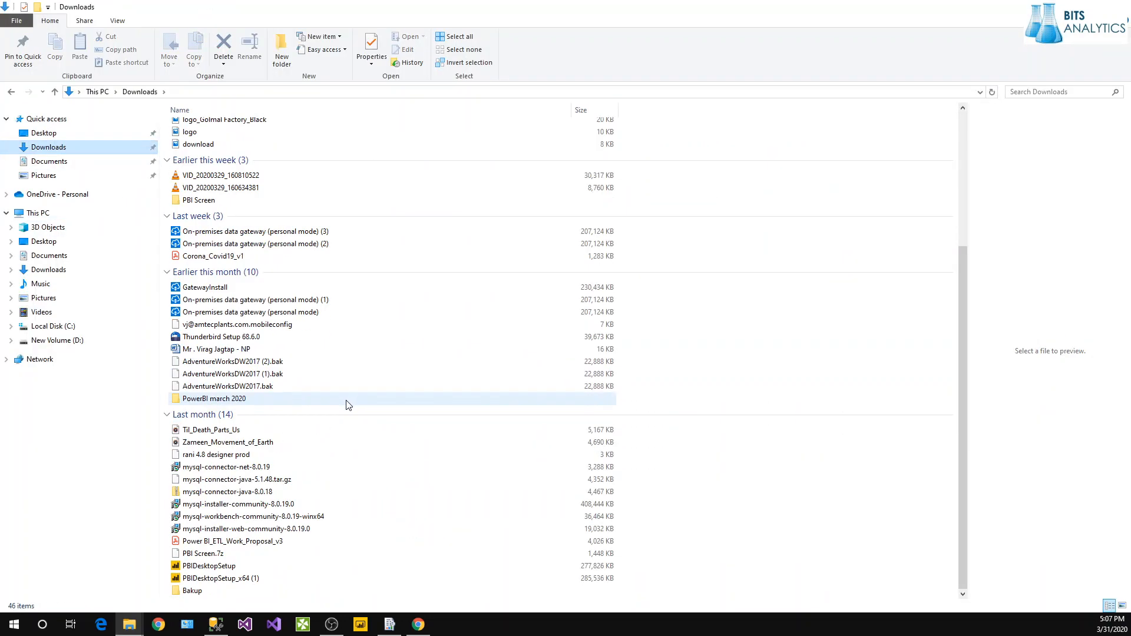
left_click(238, 568)
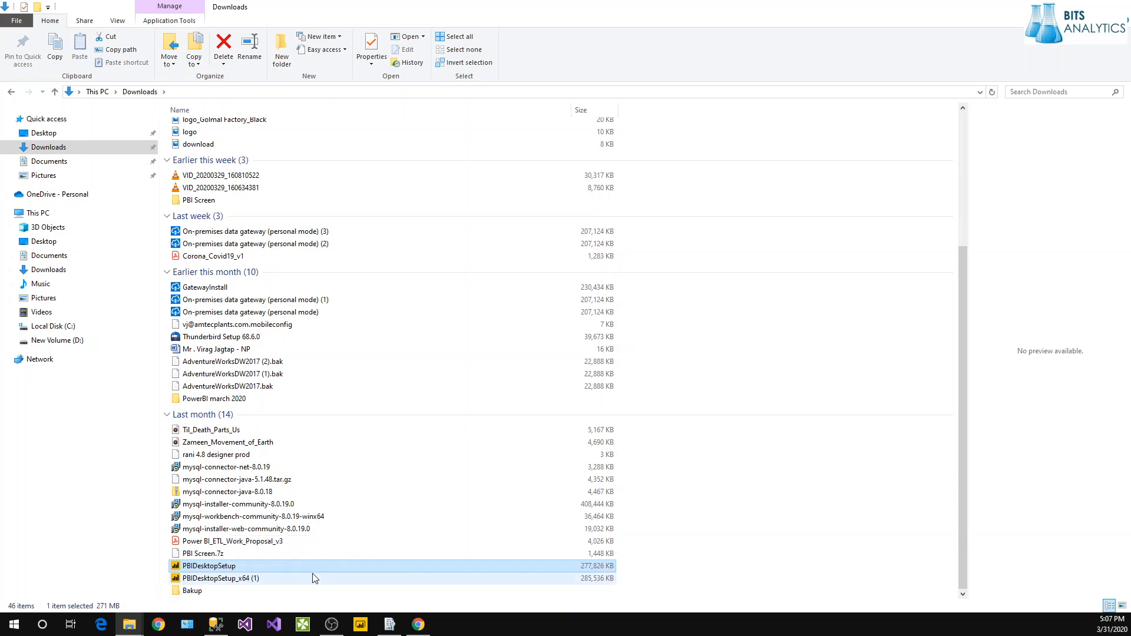
scroll(314, 578, "up", 4)
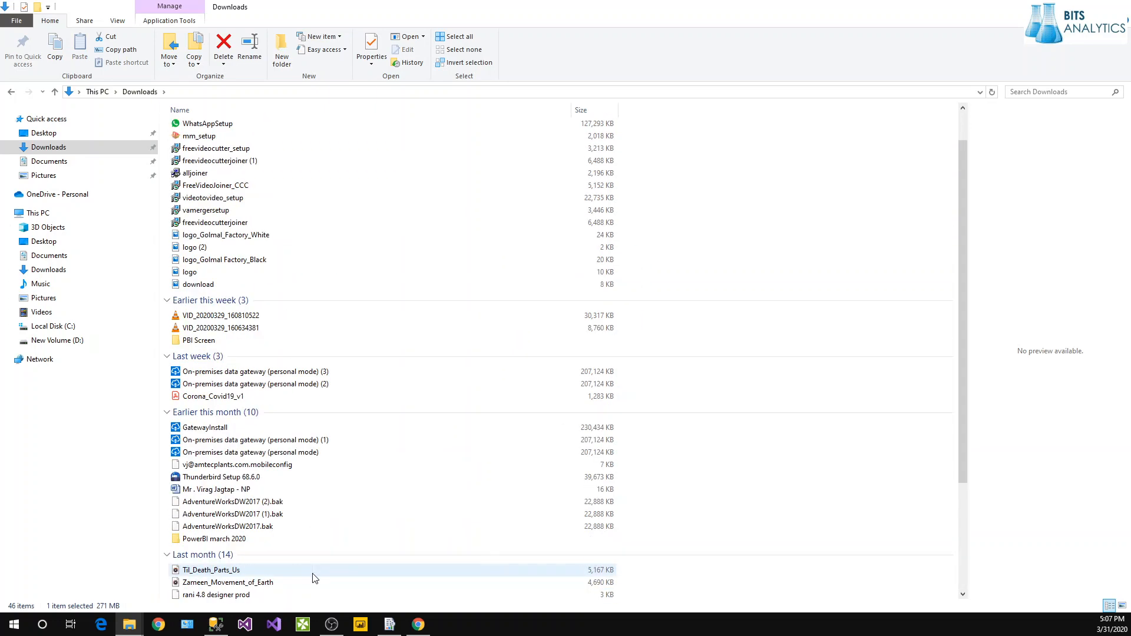
scroll(313, 578, "up", 2)
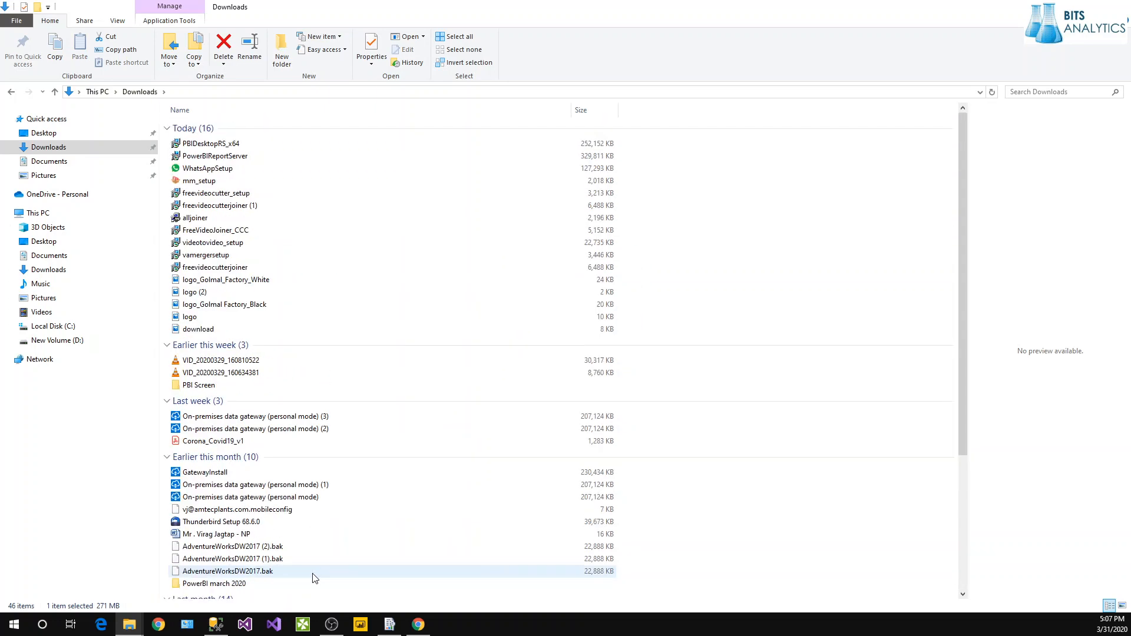
left_click(218, 147)
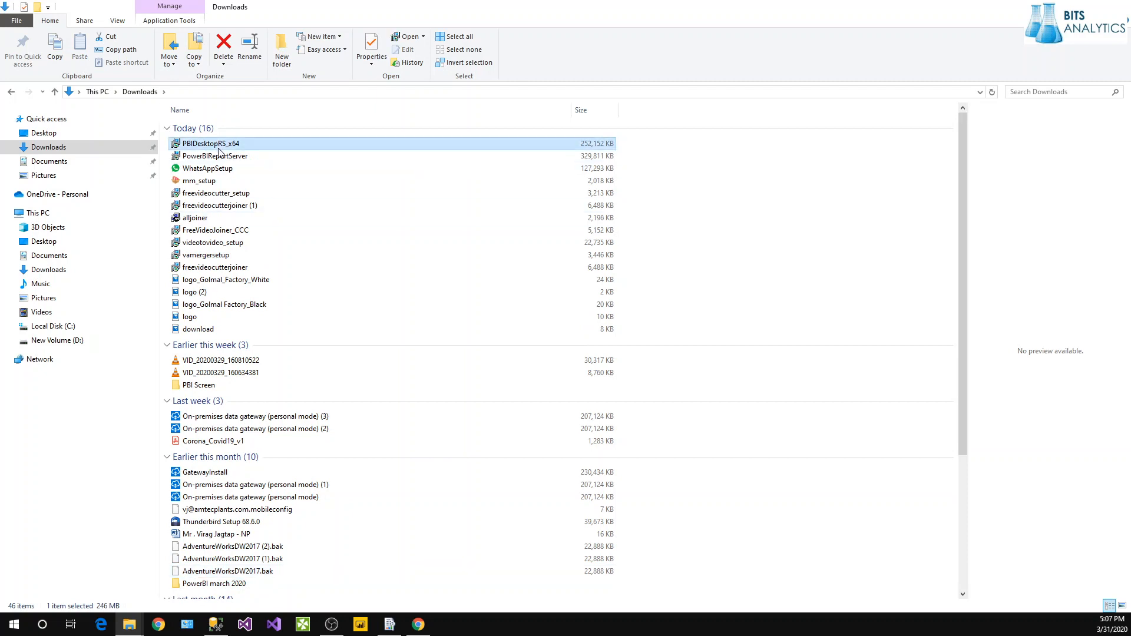
double_click(218, 151)
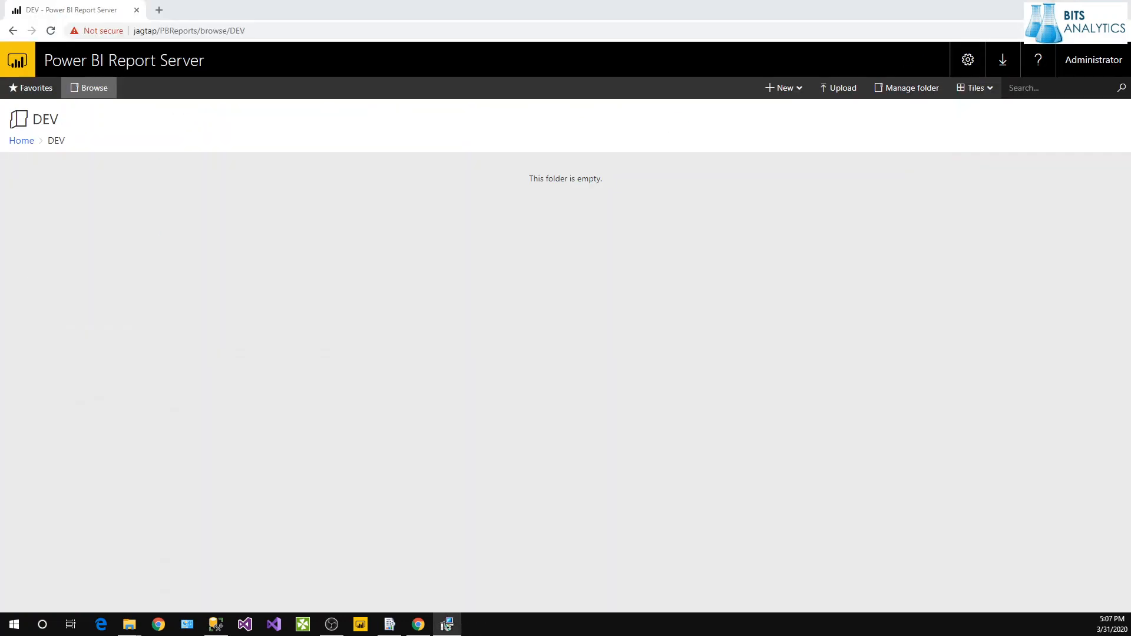
Install Power BI Desktop (January 2020) x64, accepting the license terms and default install folder.
left_click_drag(517, 106, 331, 150)
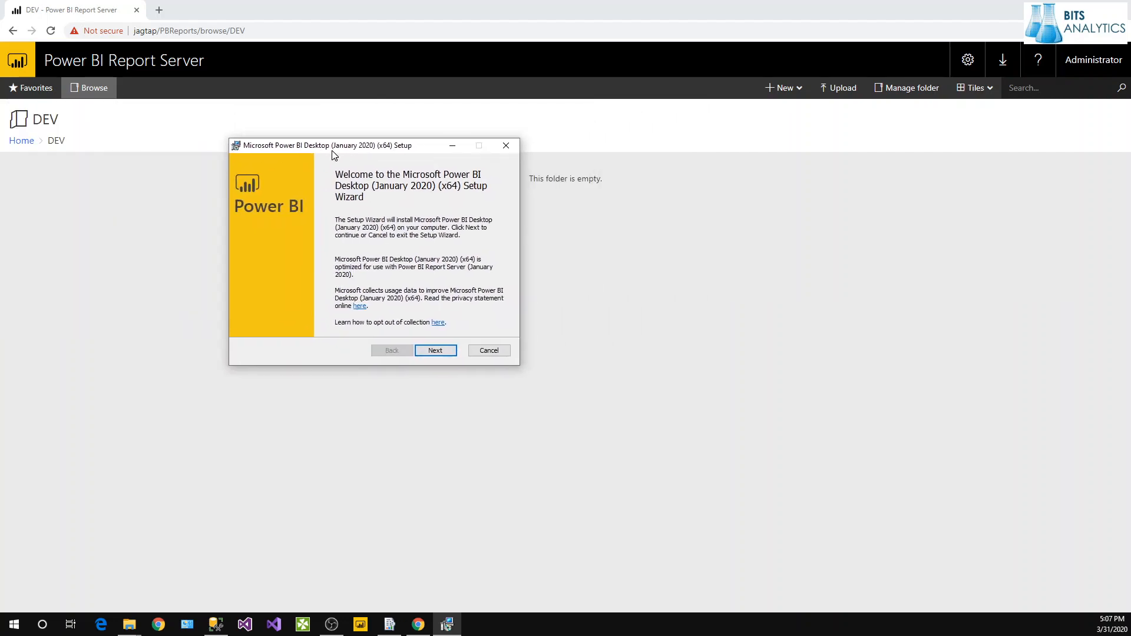
left_click(440, 356)
left_click(439, 355)
left_click(325, 322)
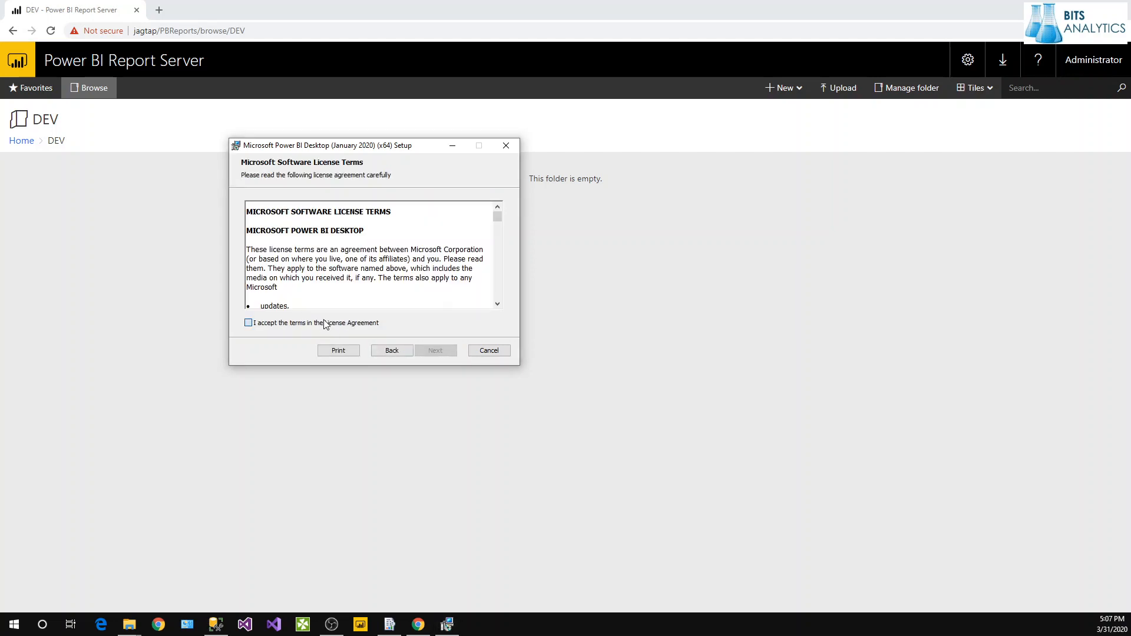
left_click(416, 349)
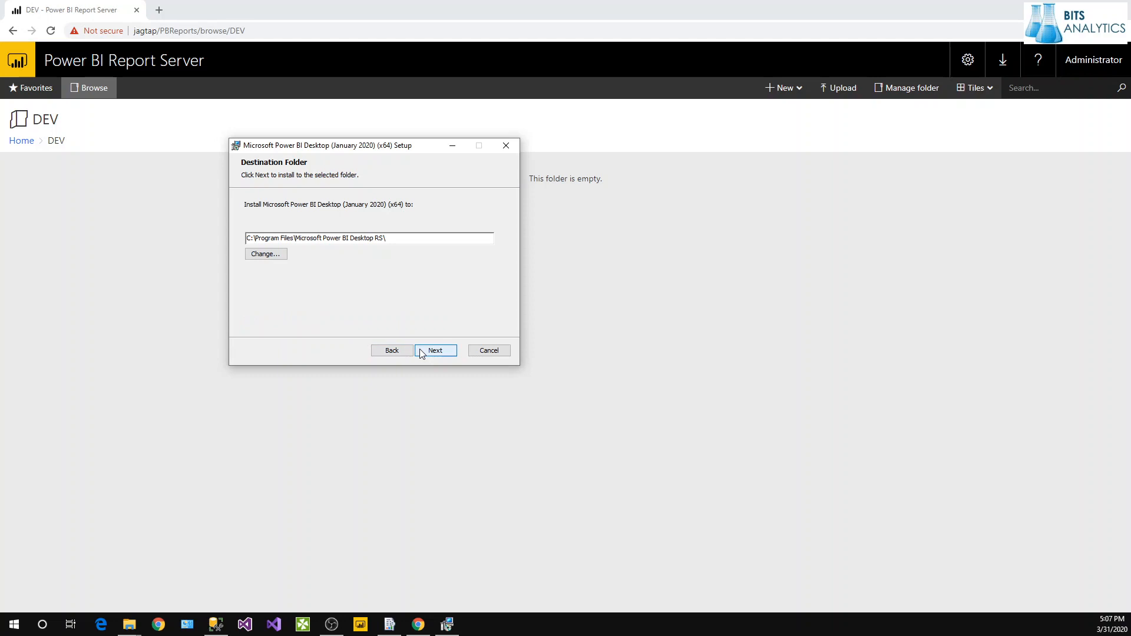
left_click(422, 352)
left_click(421, 351)
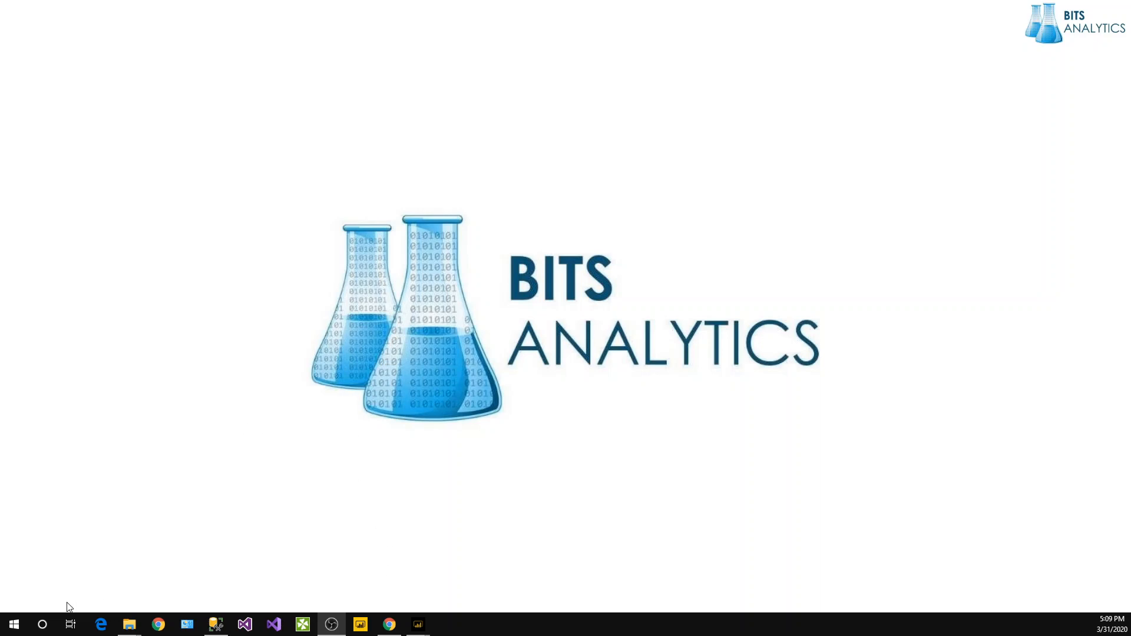
Start the newly installed Power BI Desktop (January 2020) from the Start menu.
left_click(18, 631)
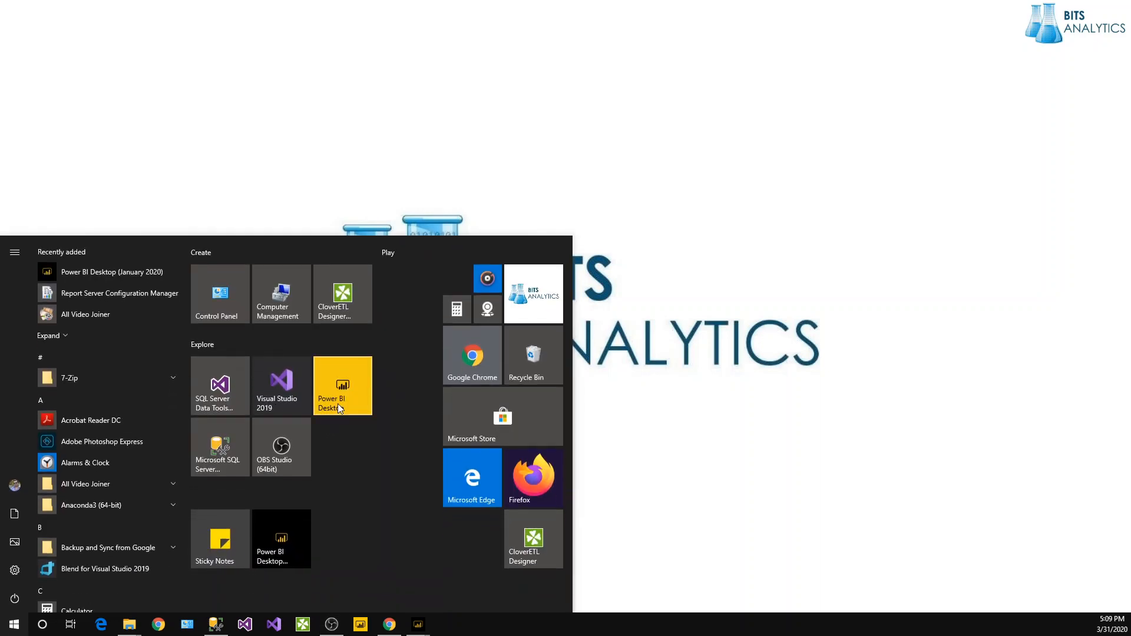
left_click(283, 563)
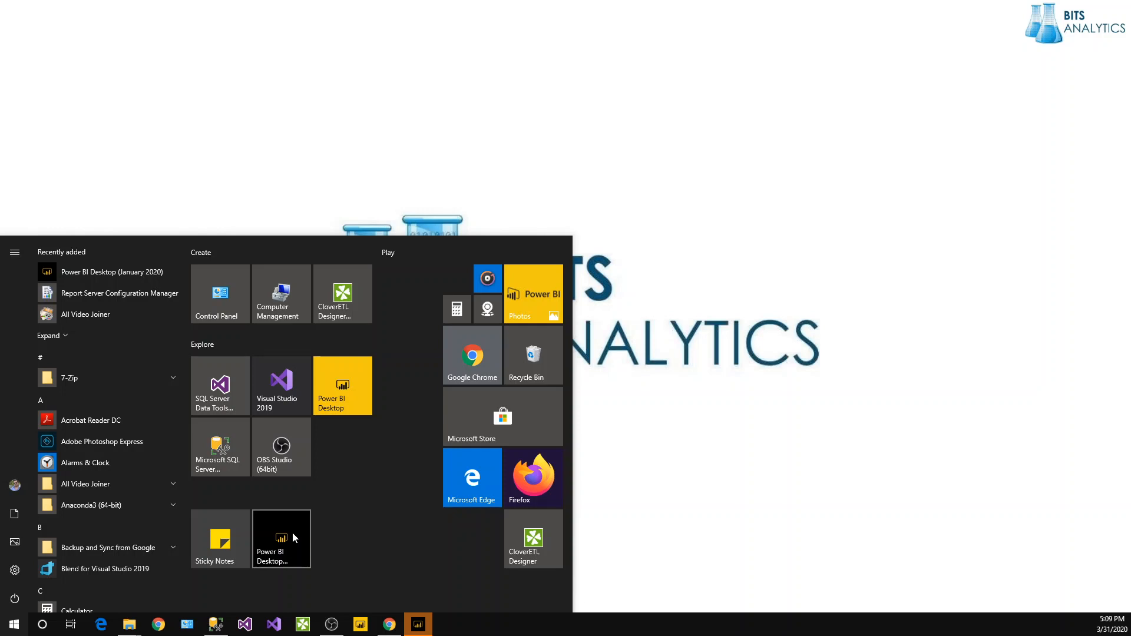
left_click(334, 387)
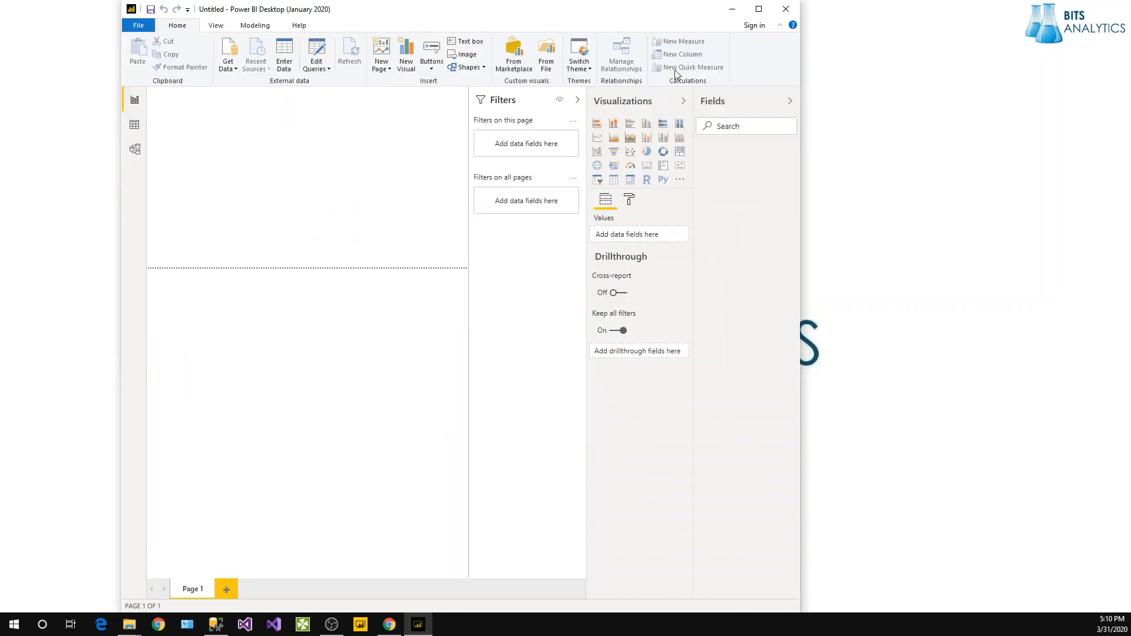
Maximize Power BI Desktop and browse the Open dialog to PBIX > PowerBISeries.
left_click(759, 9)
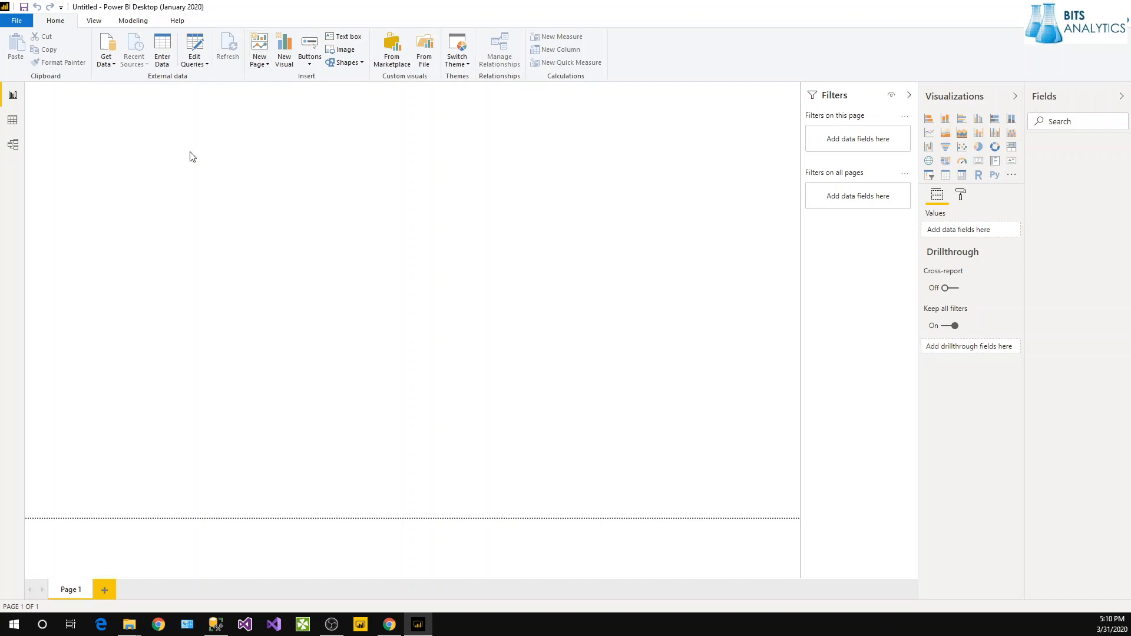
left_click(17, 20)
mouse_move(101, 69)
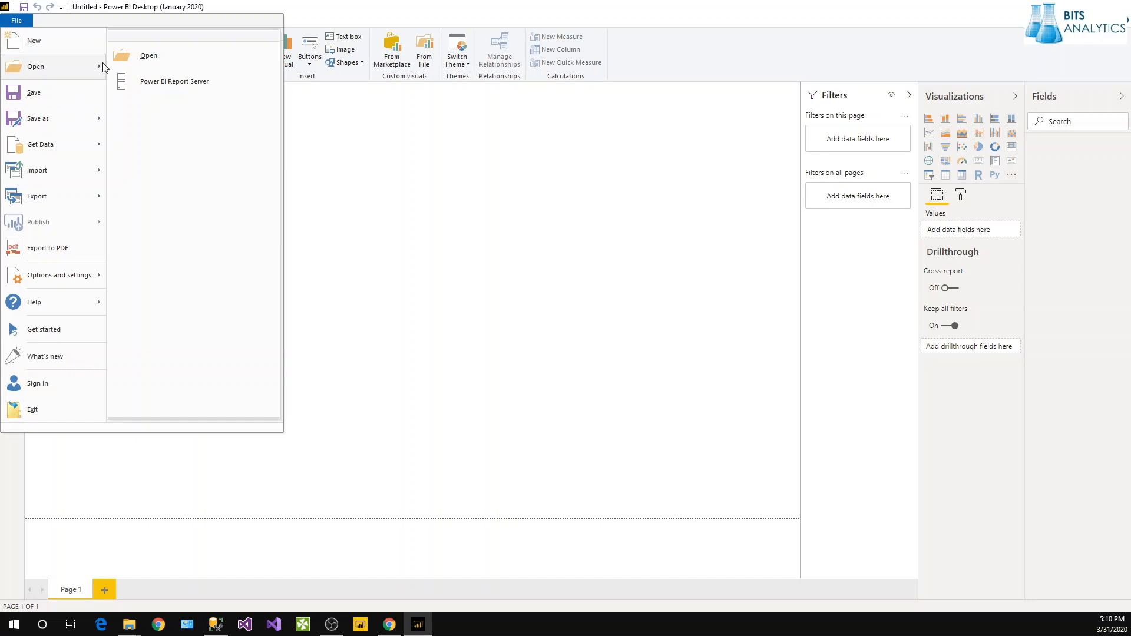
left_click(144, 51)
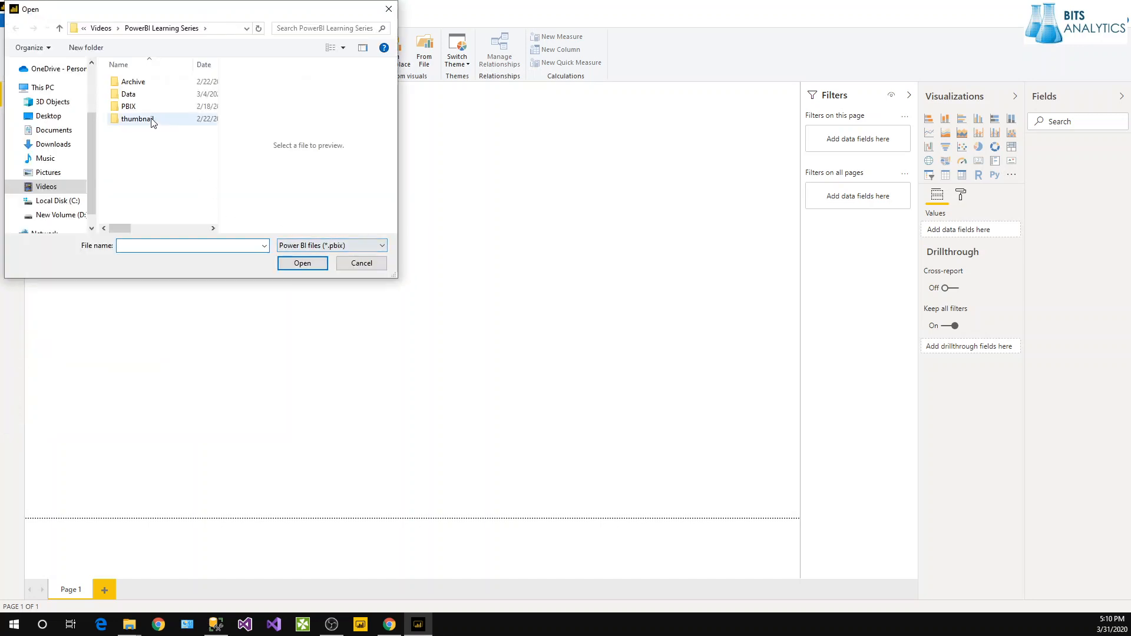
double_click(149, 104)
scroll(189, 172, "down", 3)
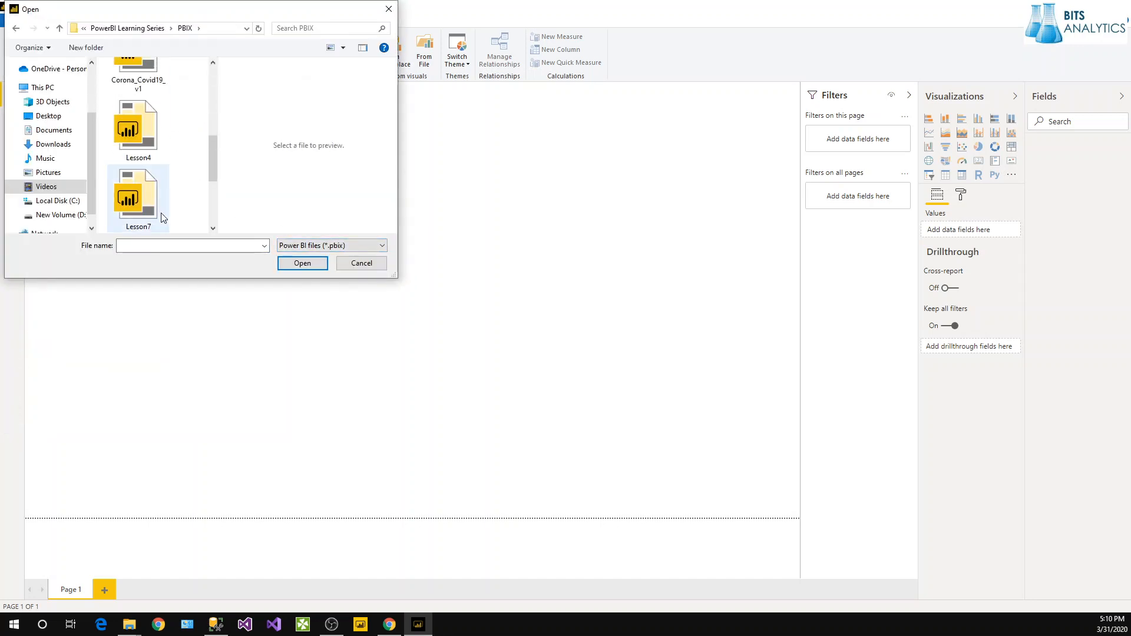
scroll(146, 190, "up", 3)
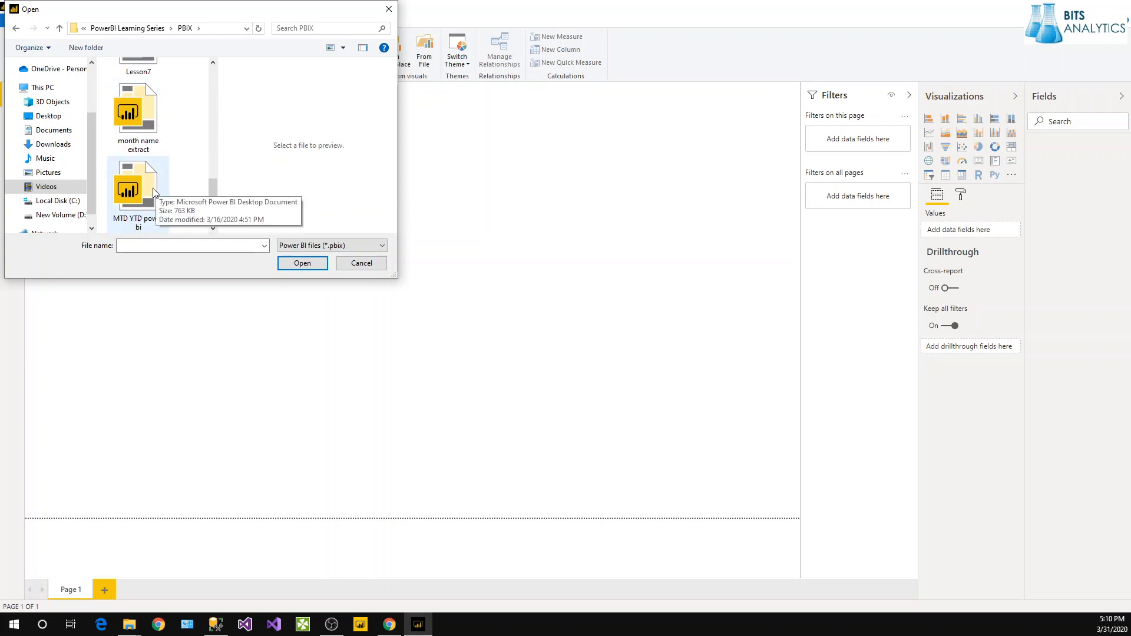
scroll(150, 187, "down", 2)
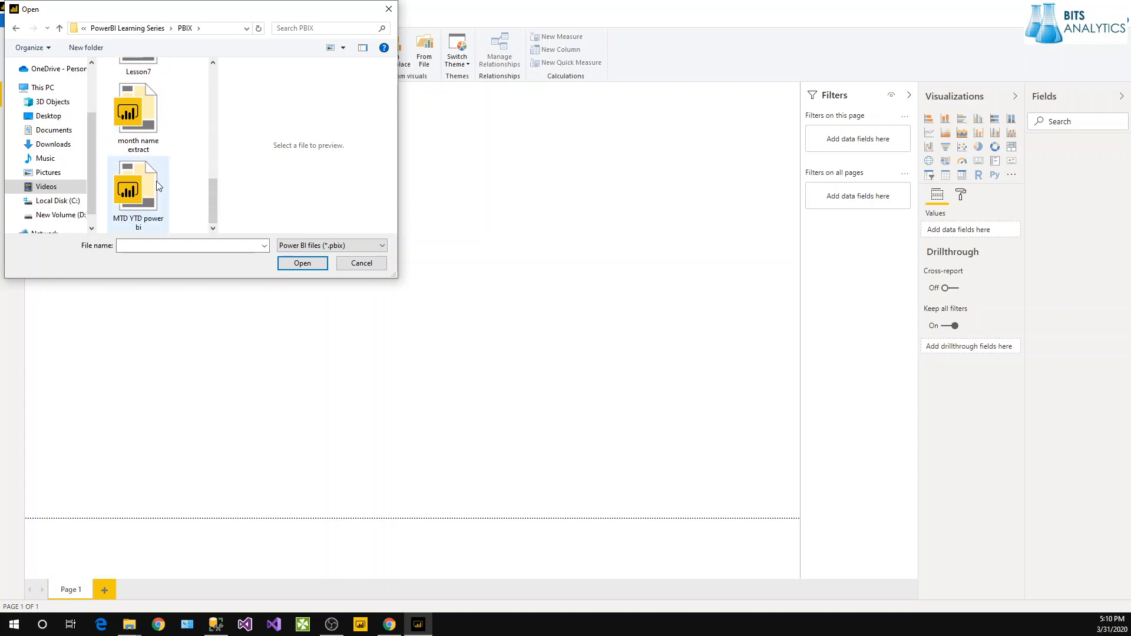
scroll(156, 206, "up", 4)
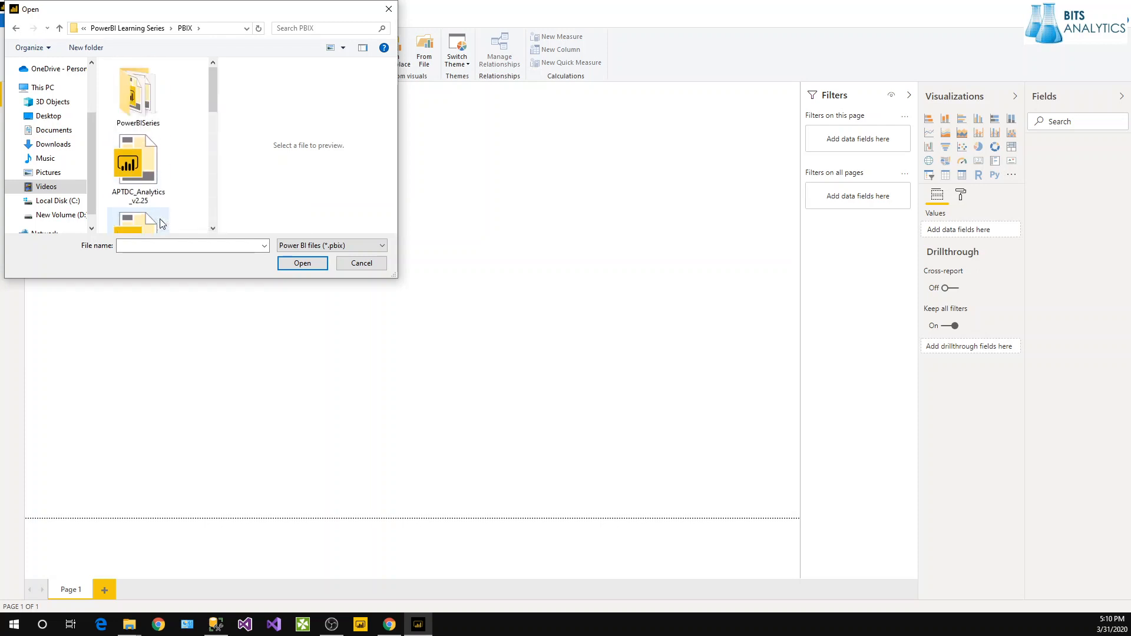
double_click(140, 99)
Duplicate the l22 and Lessn2 reports, then open Lessn2 - Copy.
left_click(142, 102)
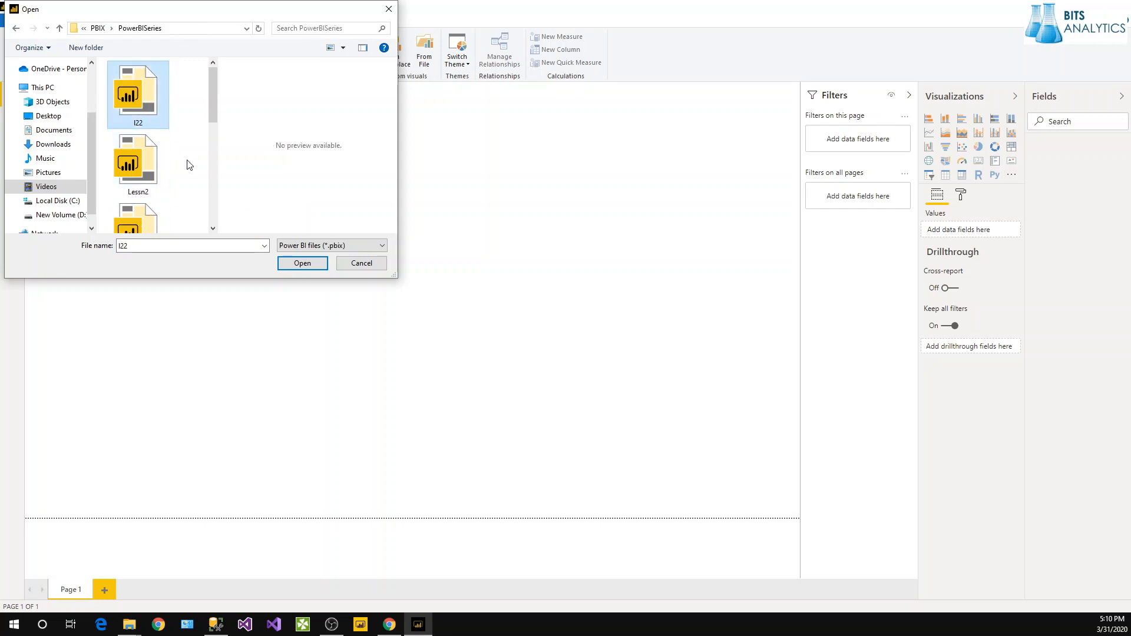
key("ctrl+v")
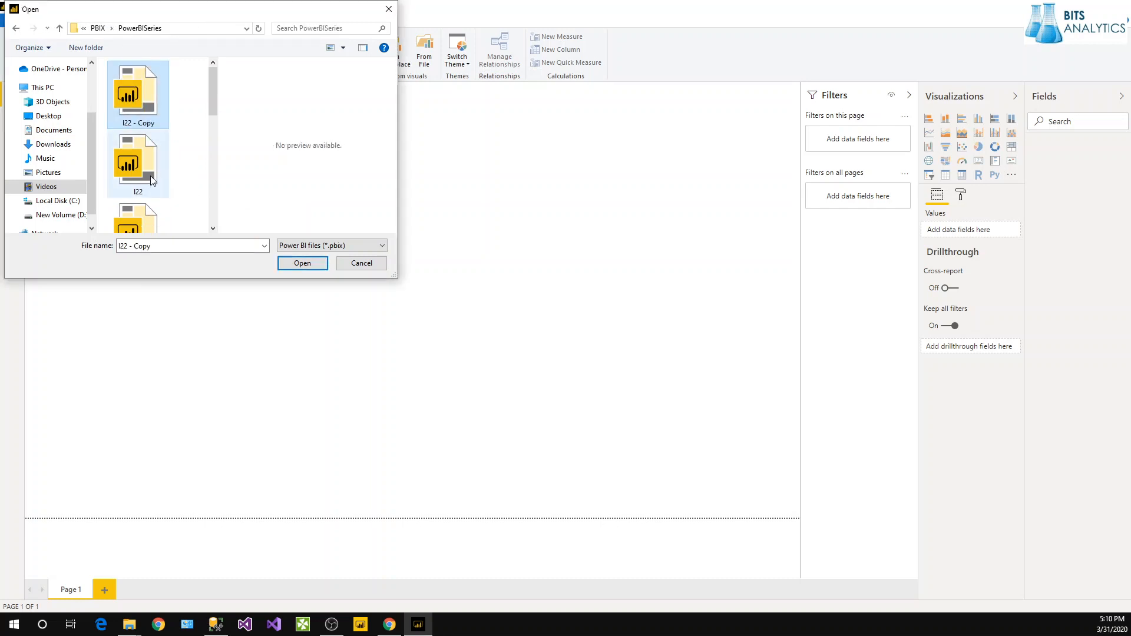
scroll(155, 196, "down", 1)
left_click(148, 163)
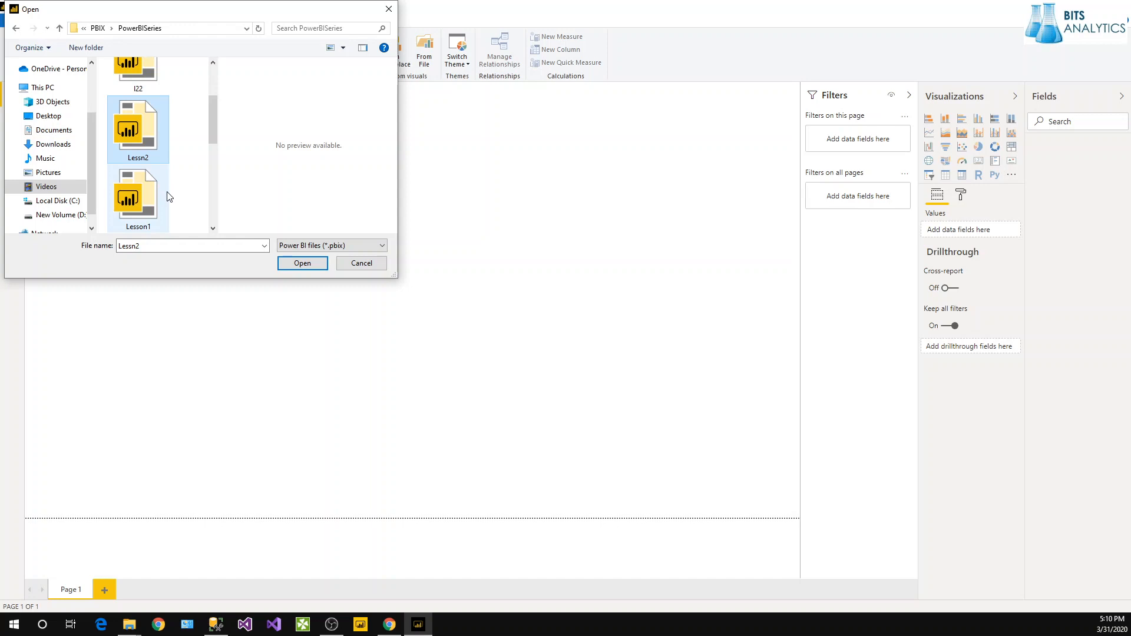
key("ctrl+c")
key("ctrl+v")
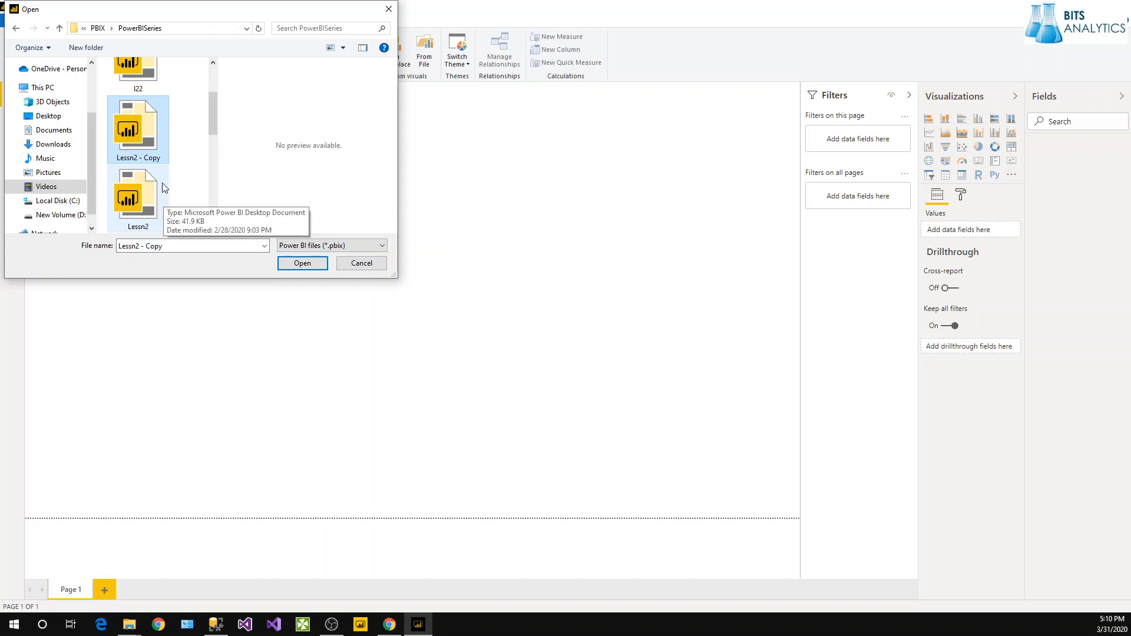
double_click(150, 143)
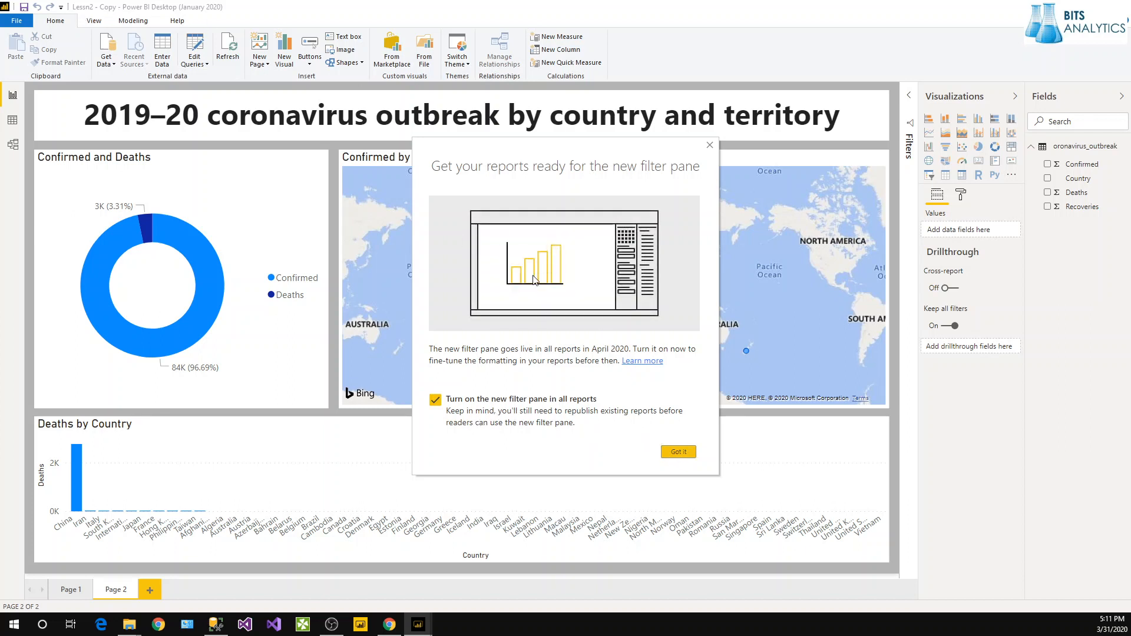
Dismiss the filter pane notice, switch to Page 1 and save the report.
left_click(671, 451)
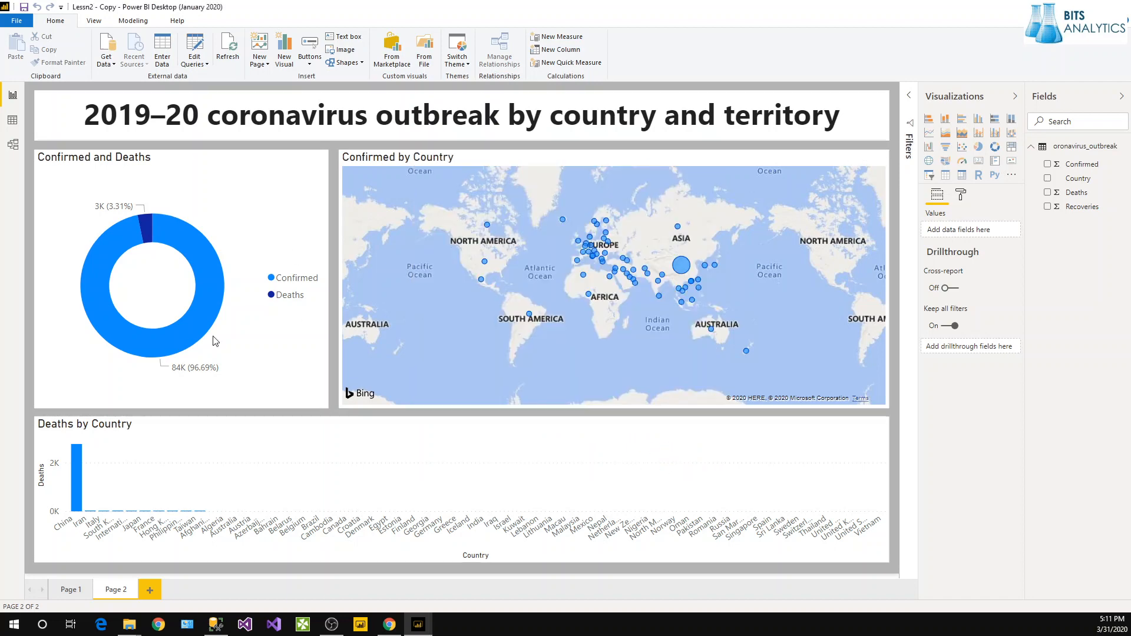
left_click(70, 595)
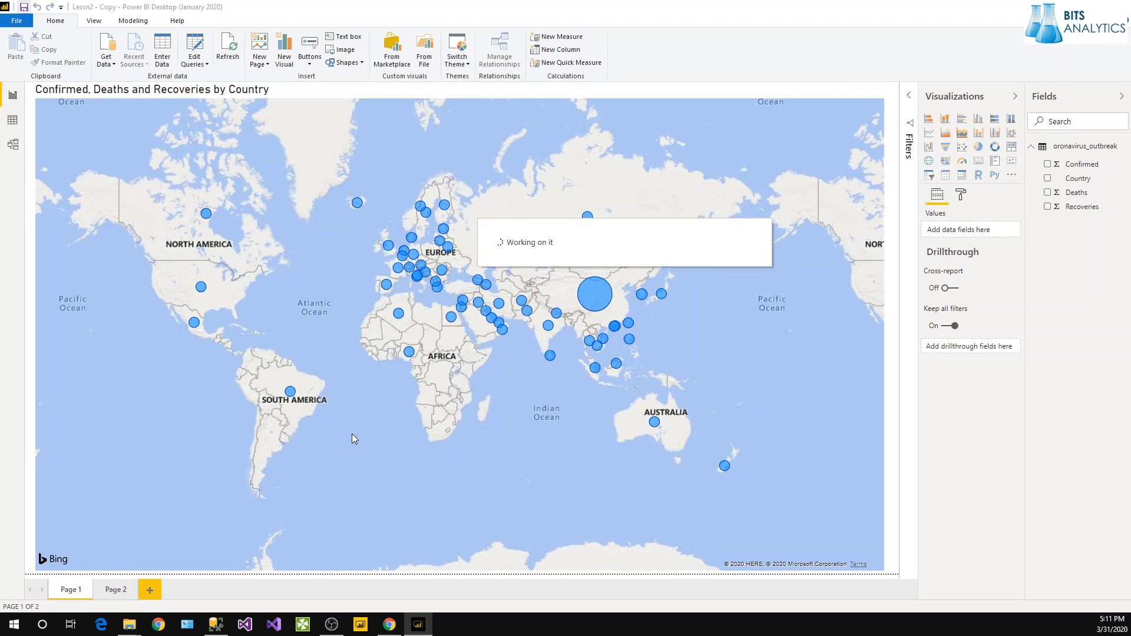
left_click(25, 8)
Attempt a data refresh, cancel the web credentials prompt and close the error.
left_click(228, 48)
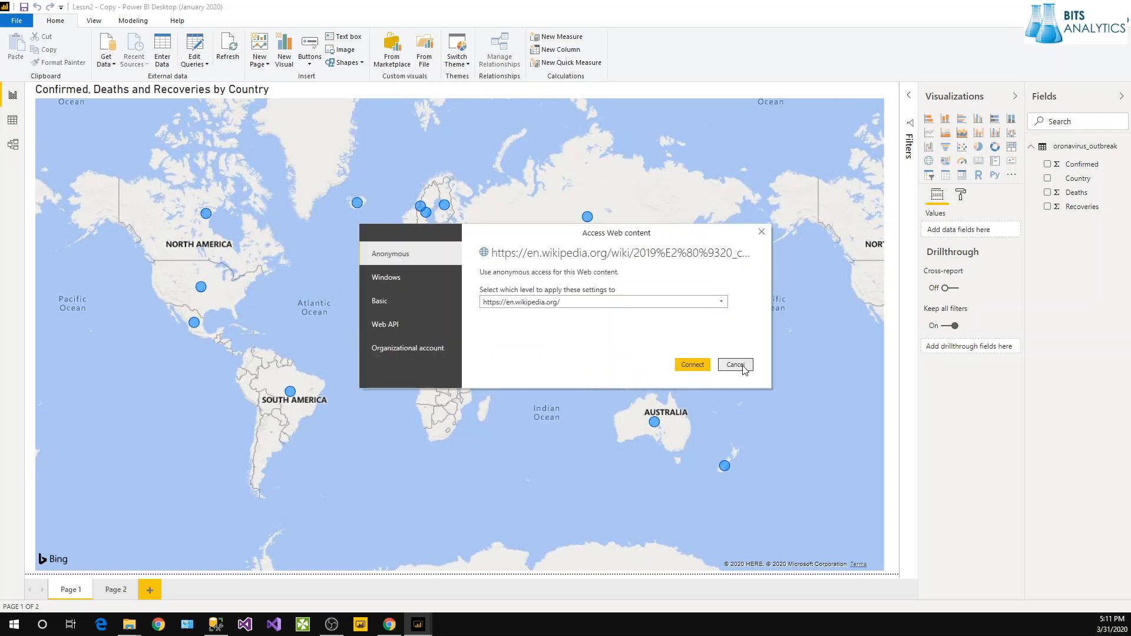
left_click(736, 366)
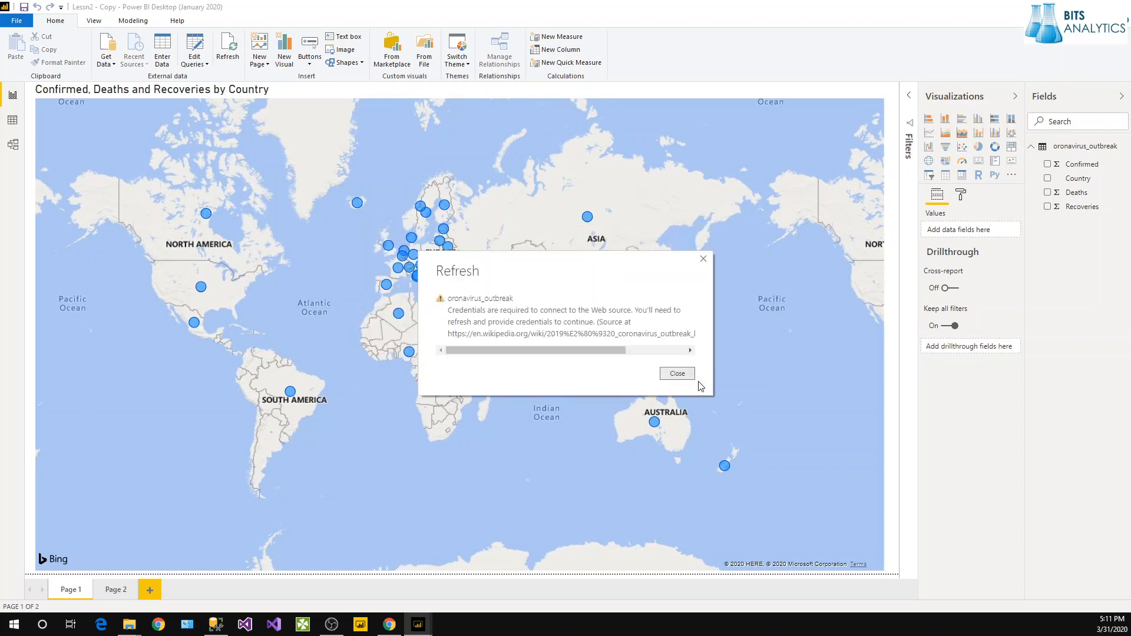
left_click(684, 380)
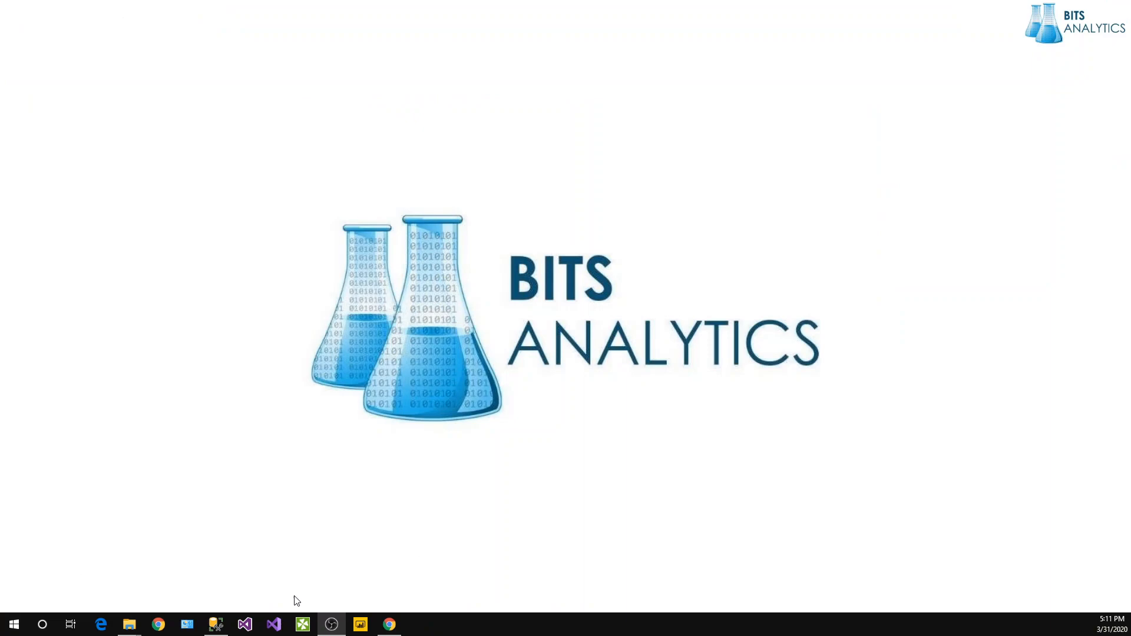
Browse to D: > Bits Analytics > Videos > PowerBI Learning Series > PBIX > PowerBISeries and select Lessn2.
mouse_move(128, 623)
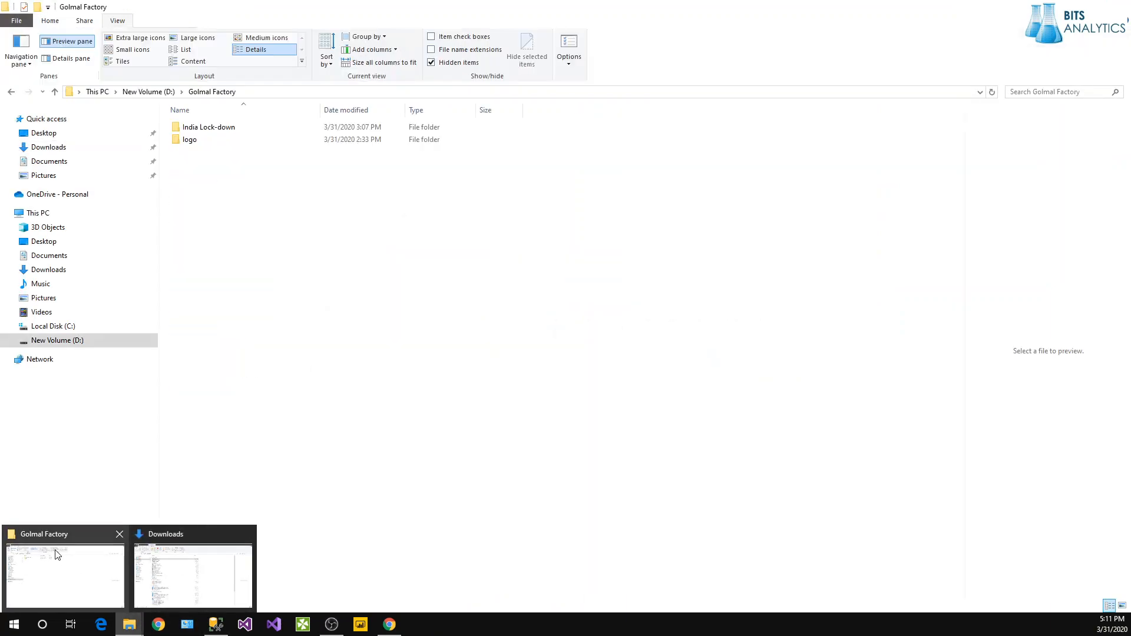
left_click(56, 553)
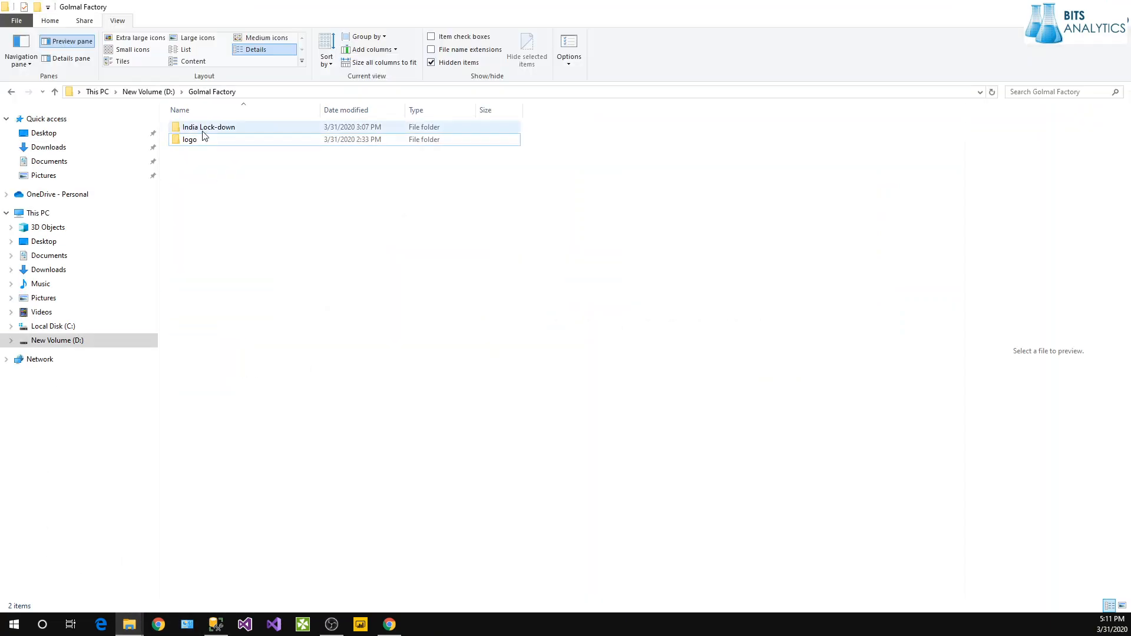
left_click(59, 340)
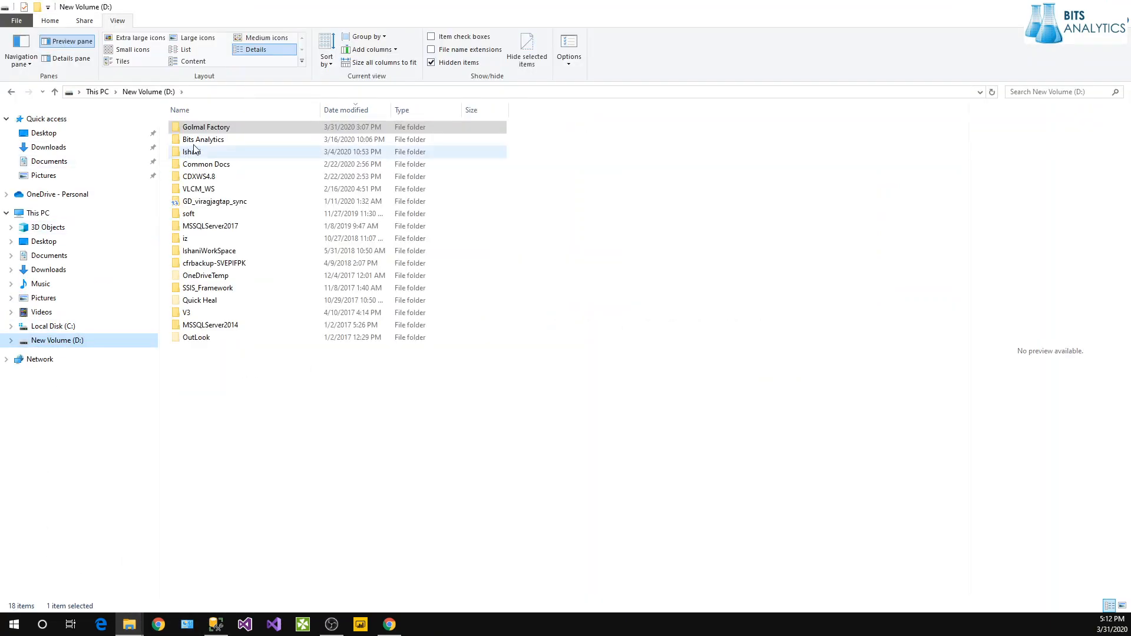
double_click(198, 140)
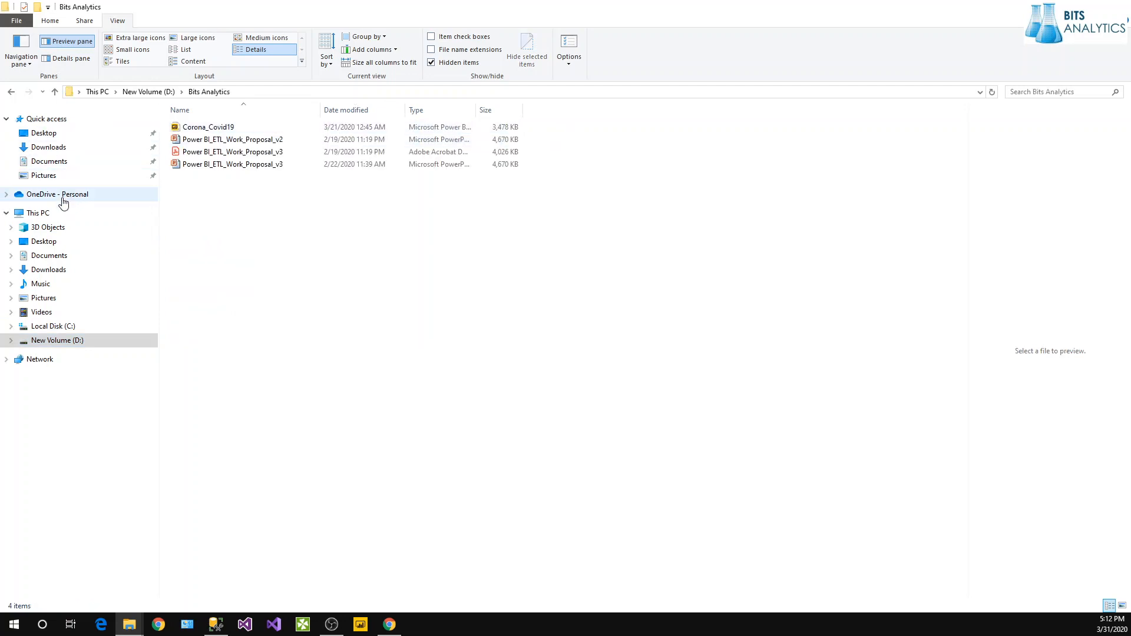
left_click(43, 311)
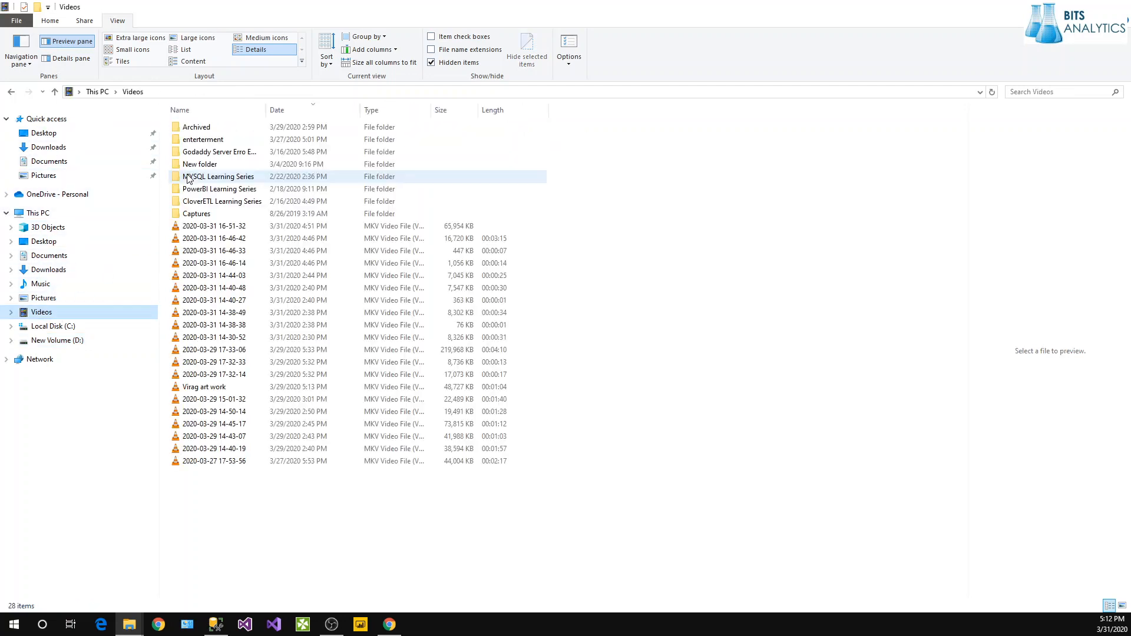
left_click(213, 152)
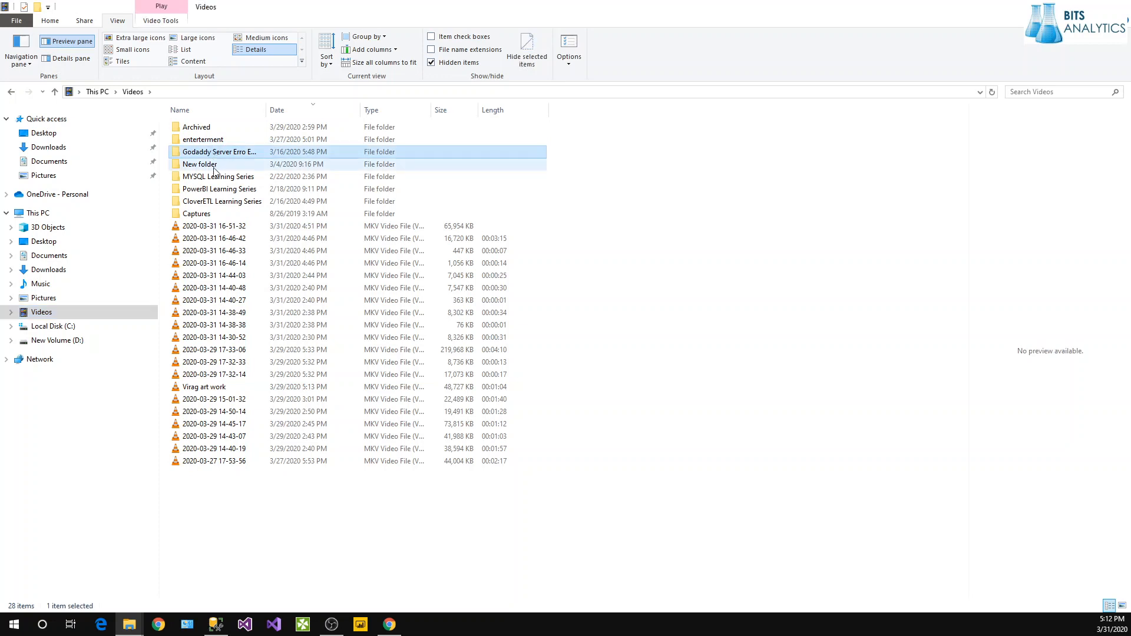
left_click(213, 192)
double_click(212, 190)
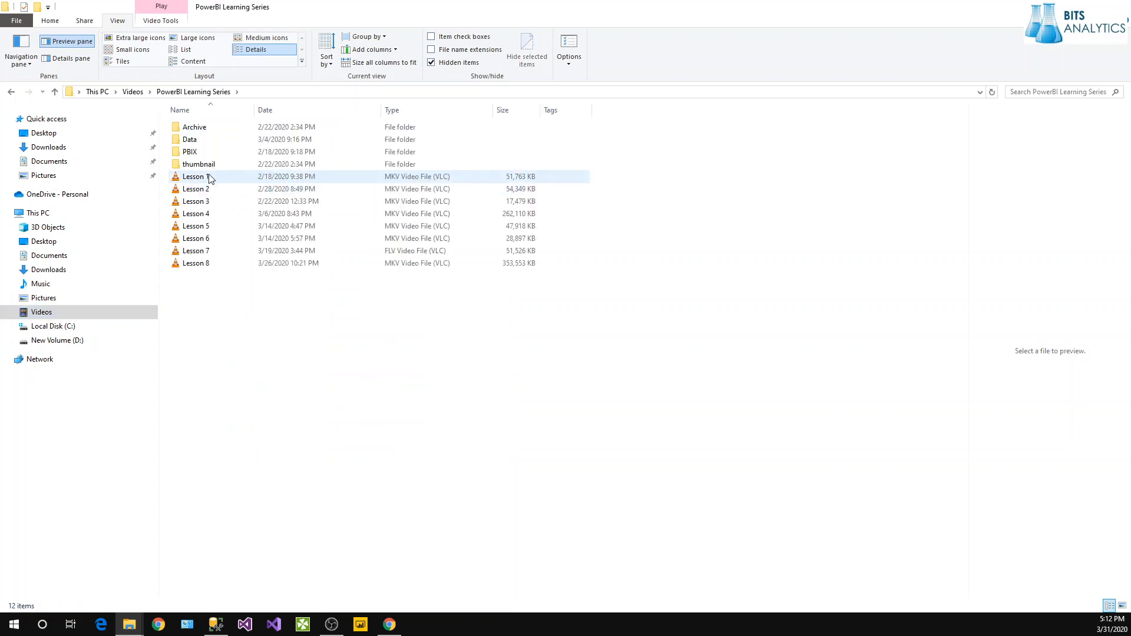
left_click(213, 153)
double_click(212, 155)
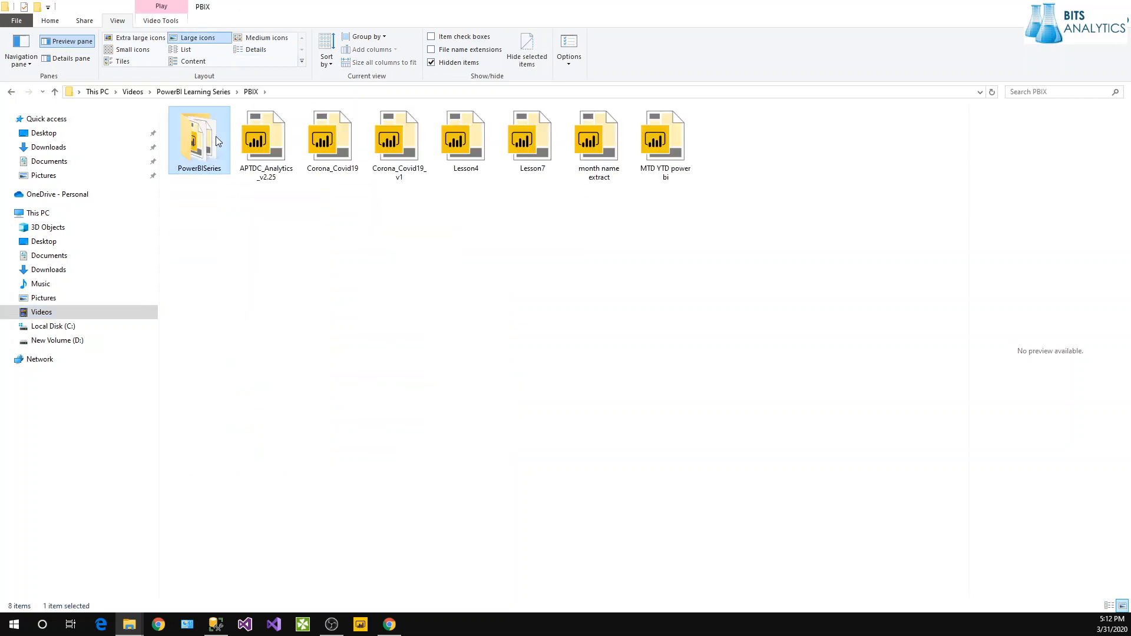
double_click(208, 140)
left_click(413, 166)
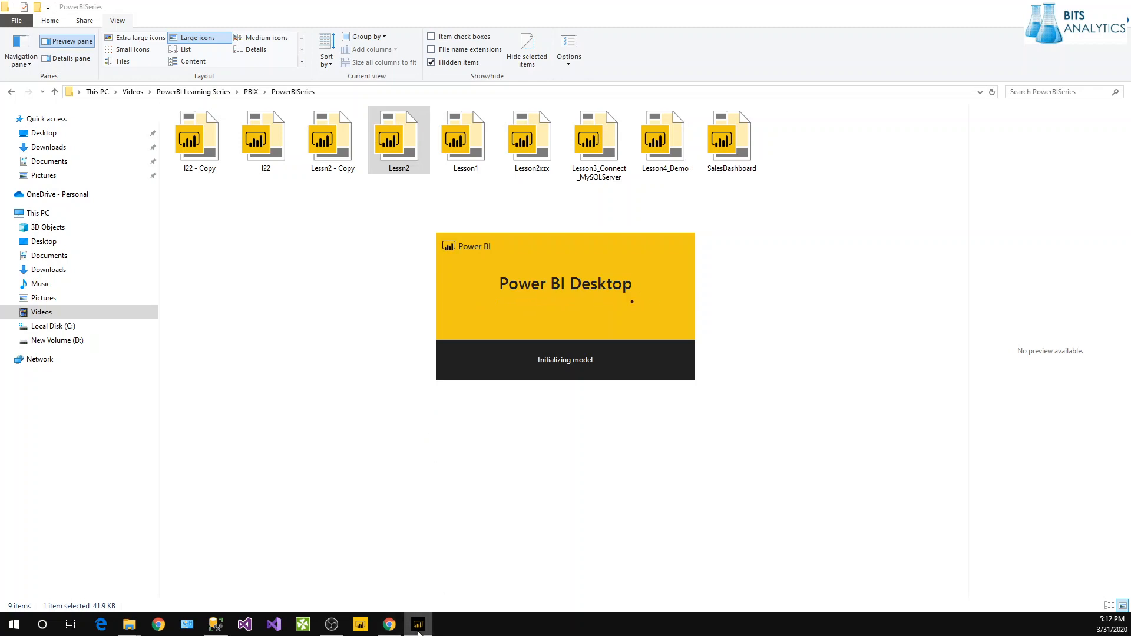
Close the stalled Power BI loading window.
mouse_move(419, 632)
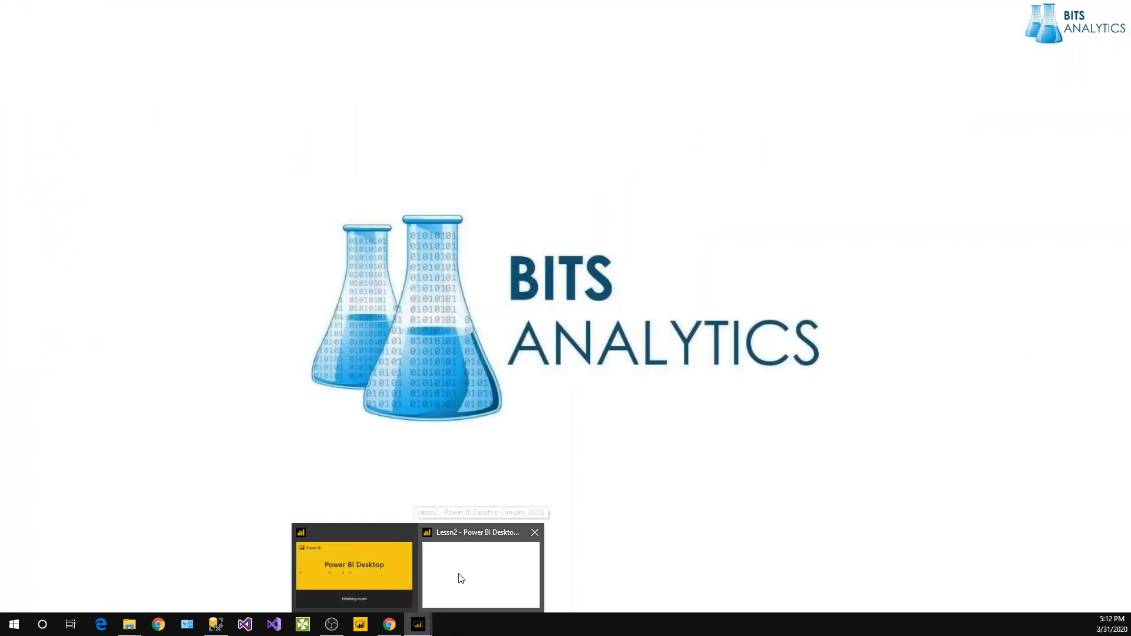
left_click(461, 579)
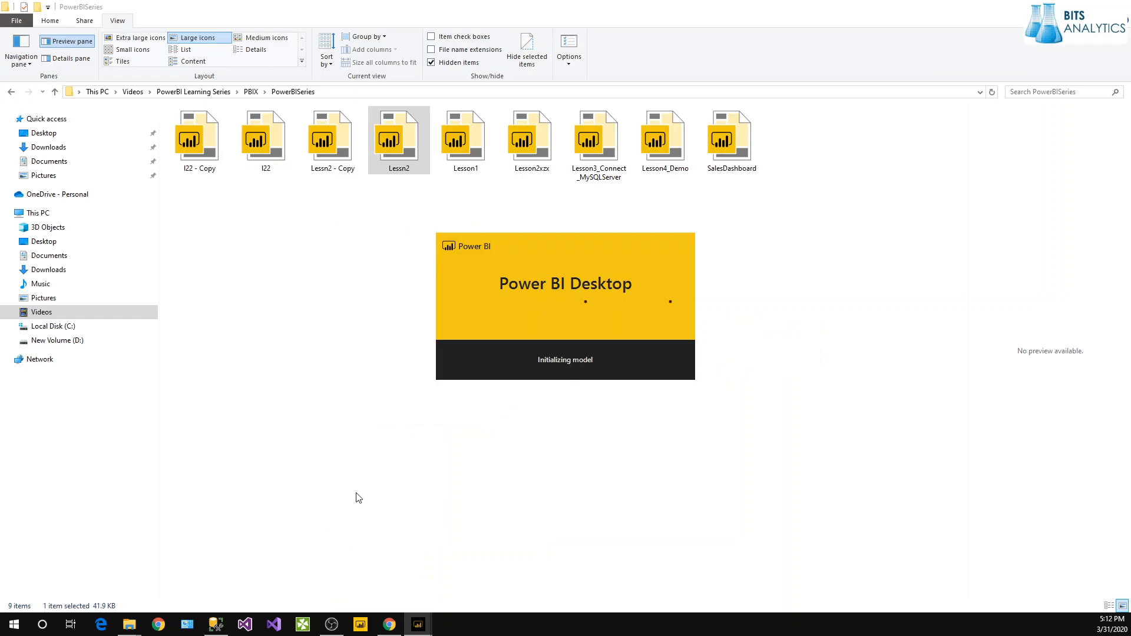
mouse_move(426, 630)
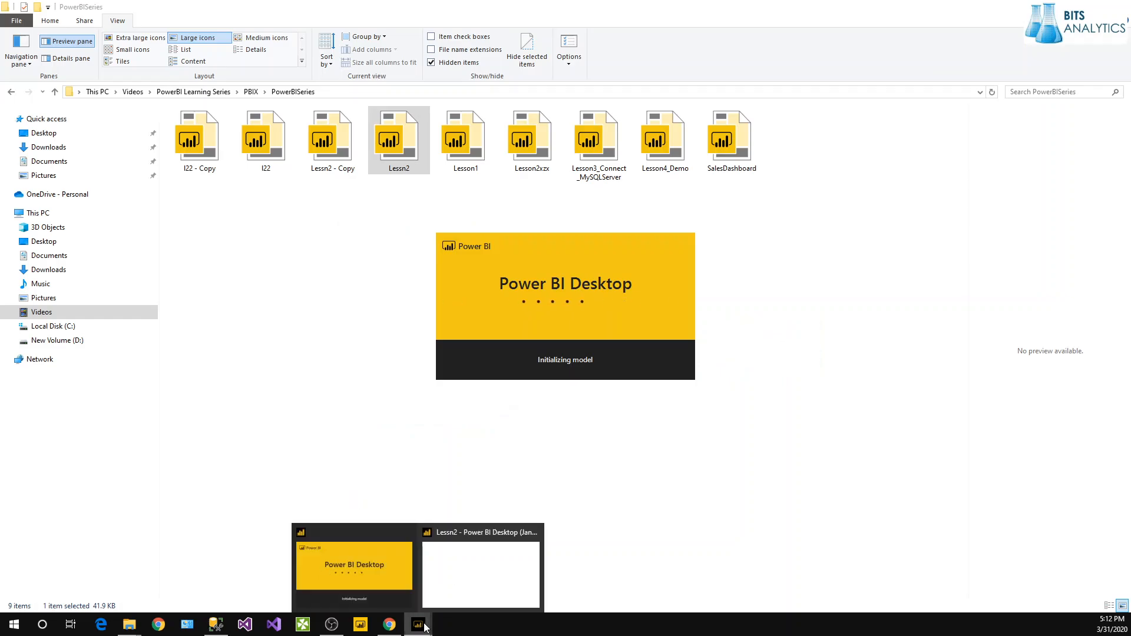
mouse_move(381, 596)
left_click(409, 534)
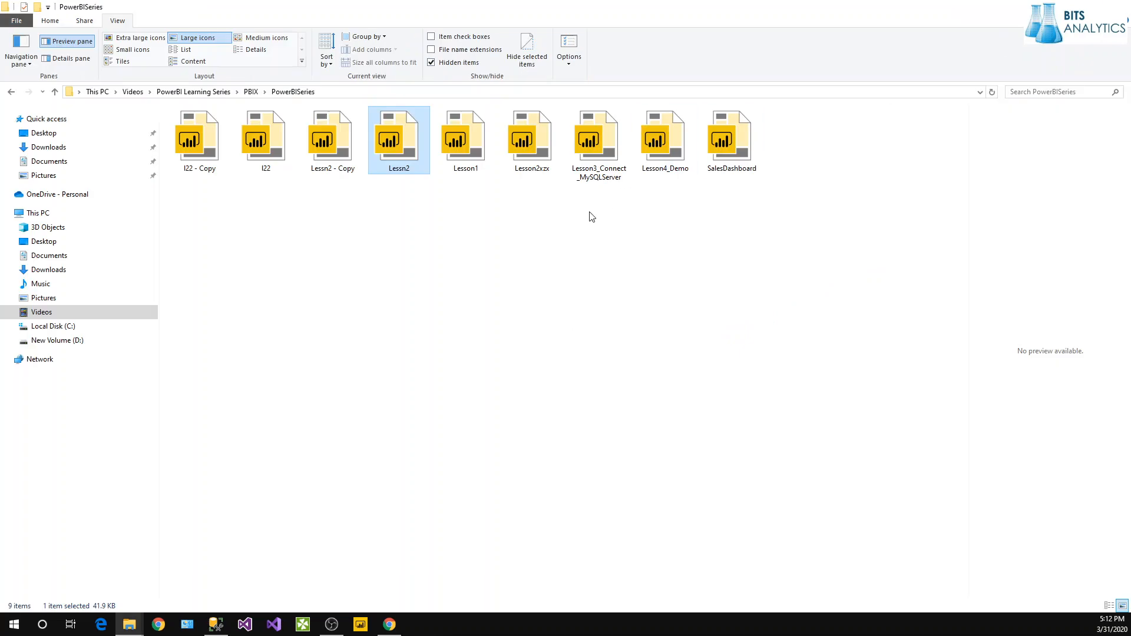
Refresh the PowerBISeries folder listing and check the Lessn2 file's actions.
right_click(494, 261)
left_click(523, 306)
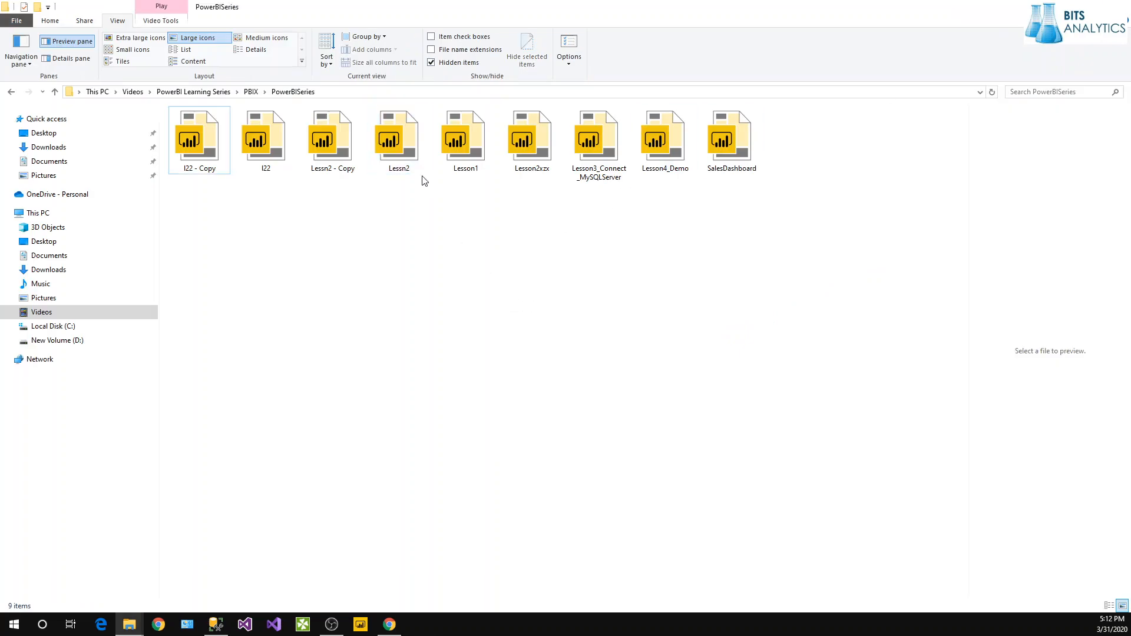
left_click(414, 169)
right_click(414, 169)
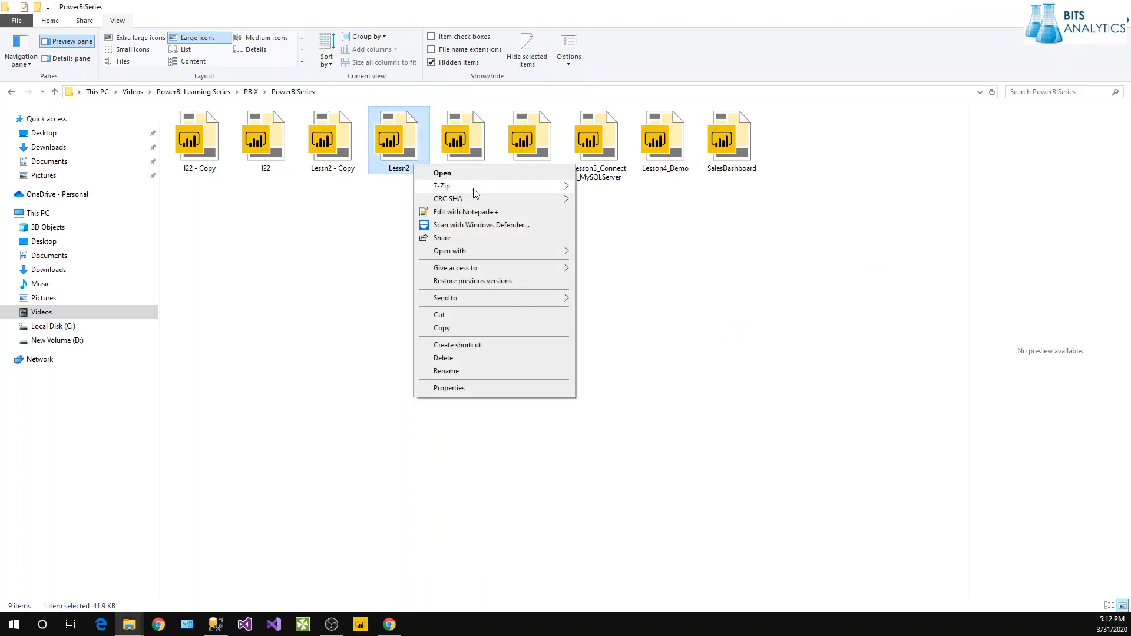
mouse_move(495, 184)
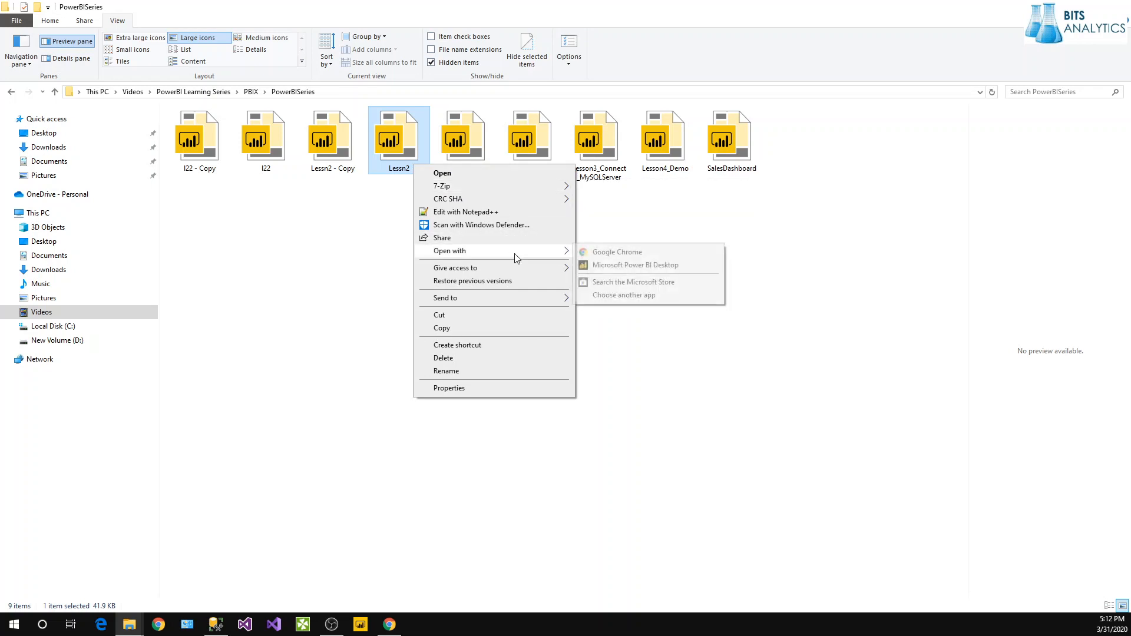
left_click(308, 425)
Relaunch Power BI Desktop from the Start menu and open a new Chrome window.
left_click(14, 624)
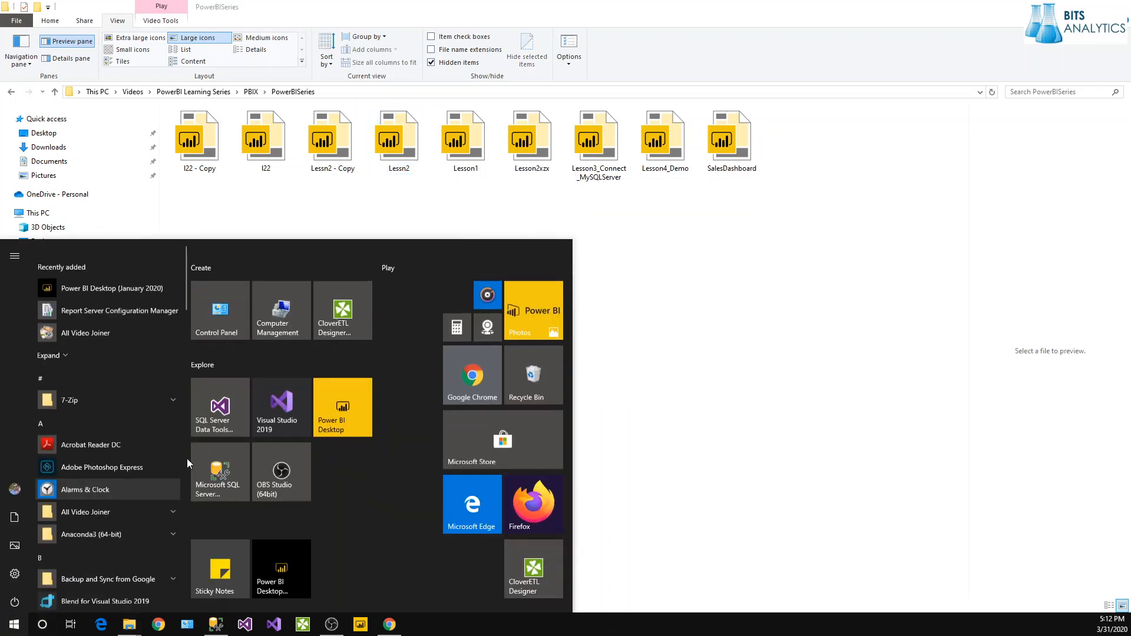
left_click(361, 398)
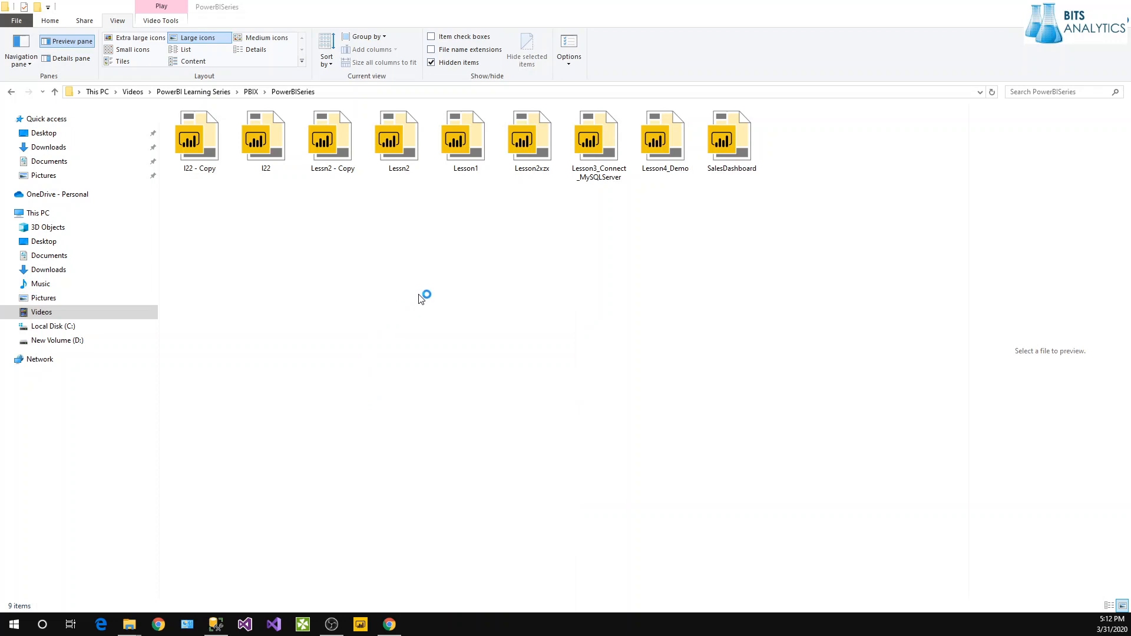
left_click(158, 624)
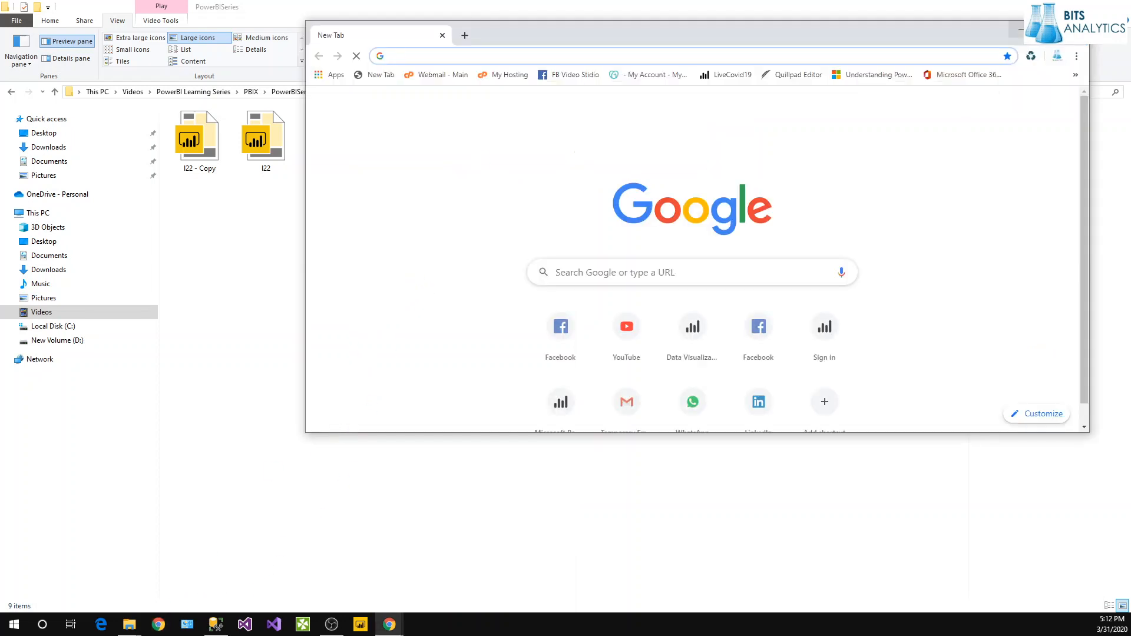
Upload Lessn2 - Copy from the PowerBISeries folder into the DEV folder.
left_click(1021, 30)
left_click(389, 625)
left_click(348, 581)
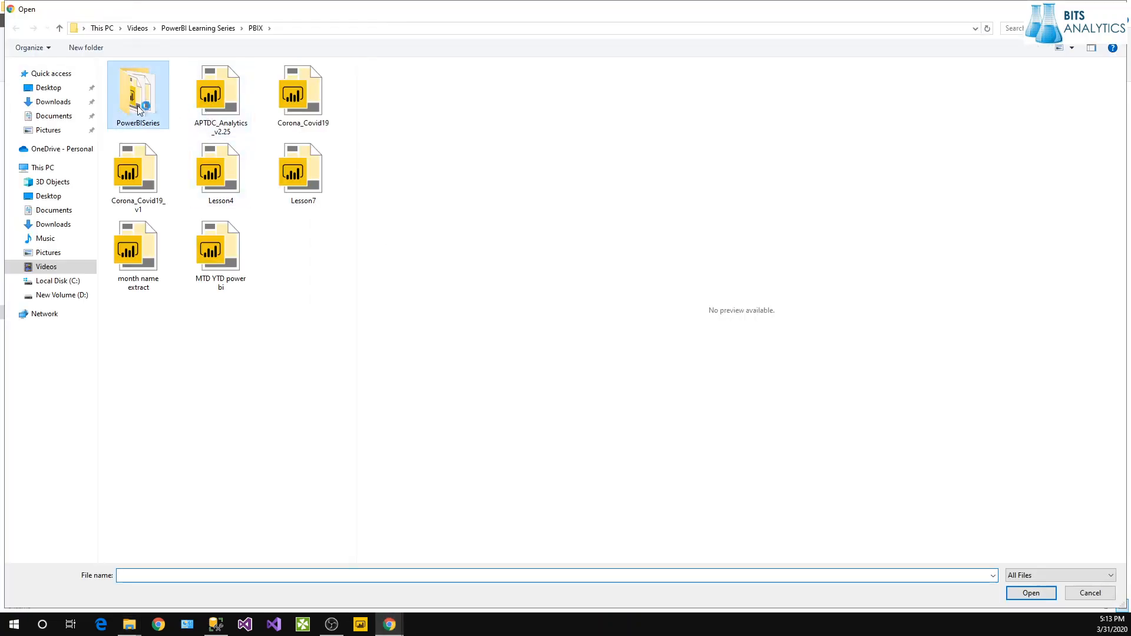
double_click(138, 107)
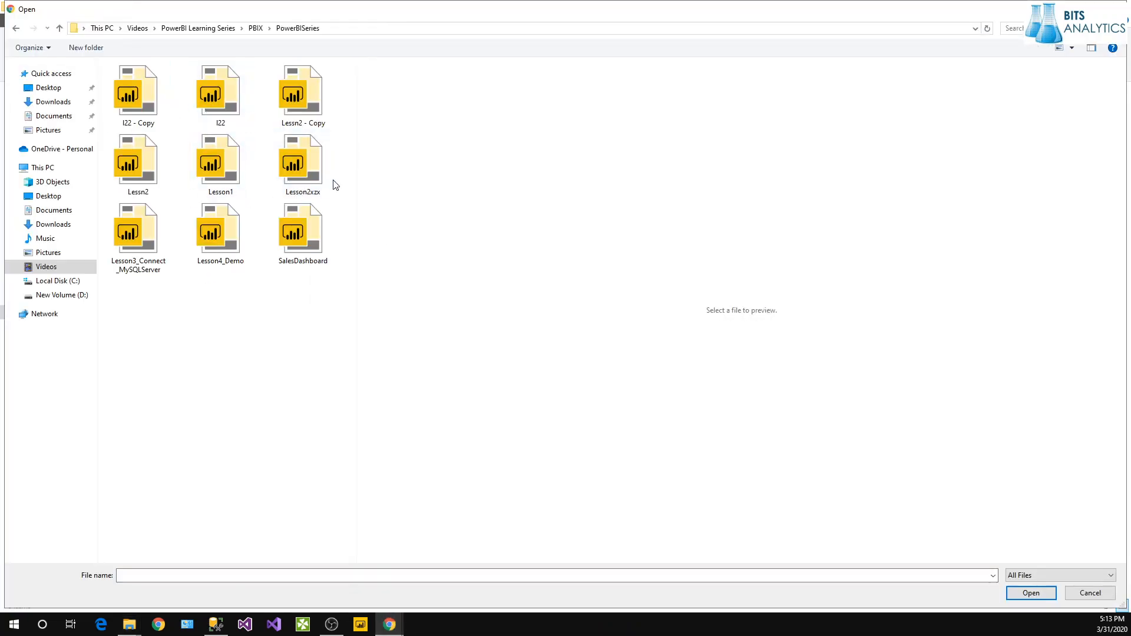
double_click(305, 117)
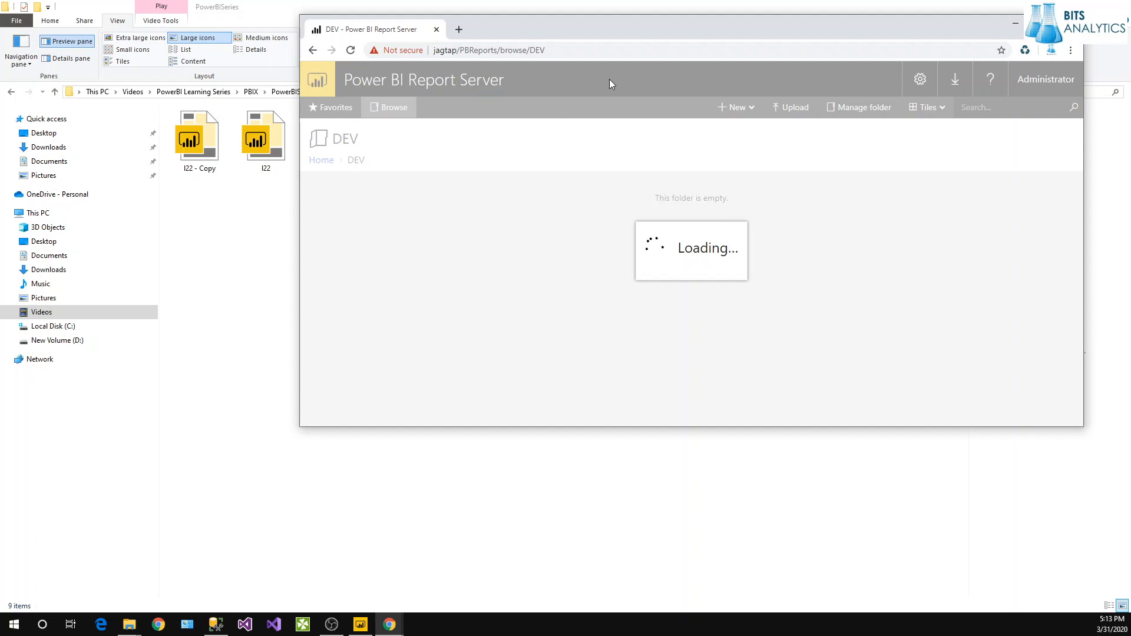
Maximize the report server window and upload the Lessn2 report into DEV.
left_click_drag(623, 33, 425, 123)
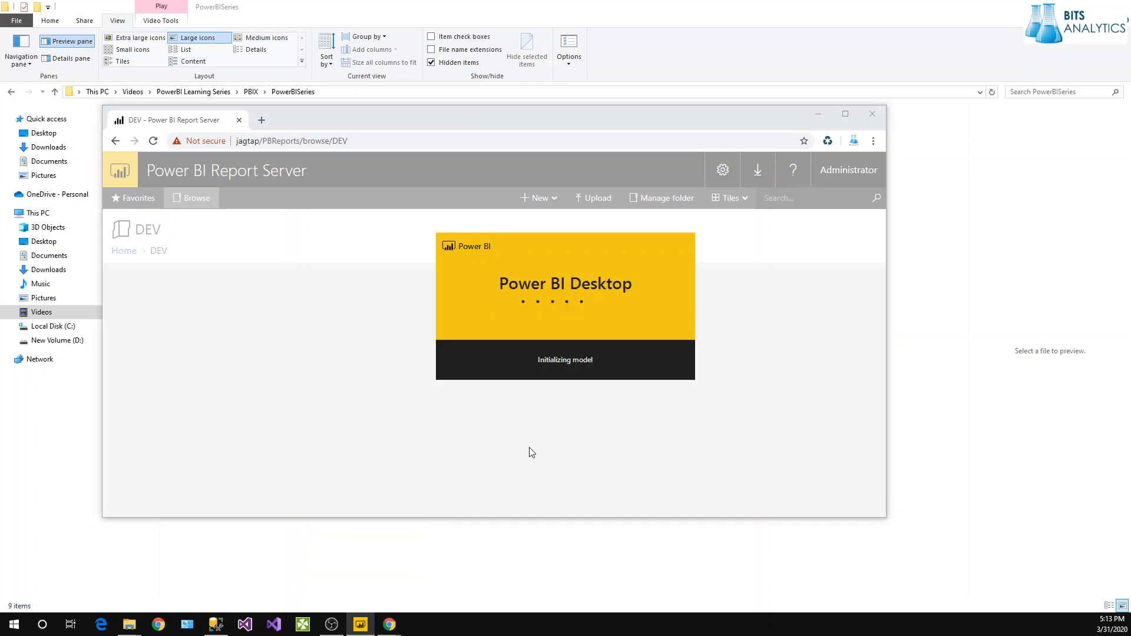
left_click(846, 115)
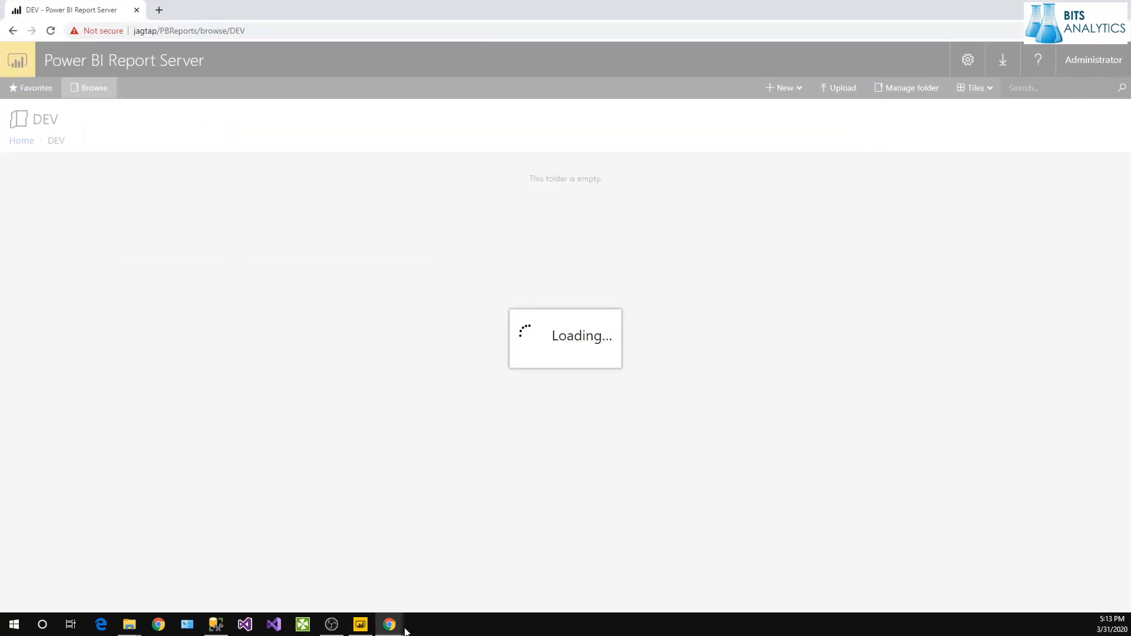
mouse_move(403, 632)
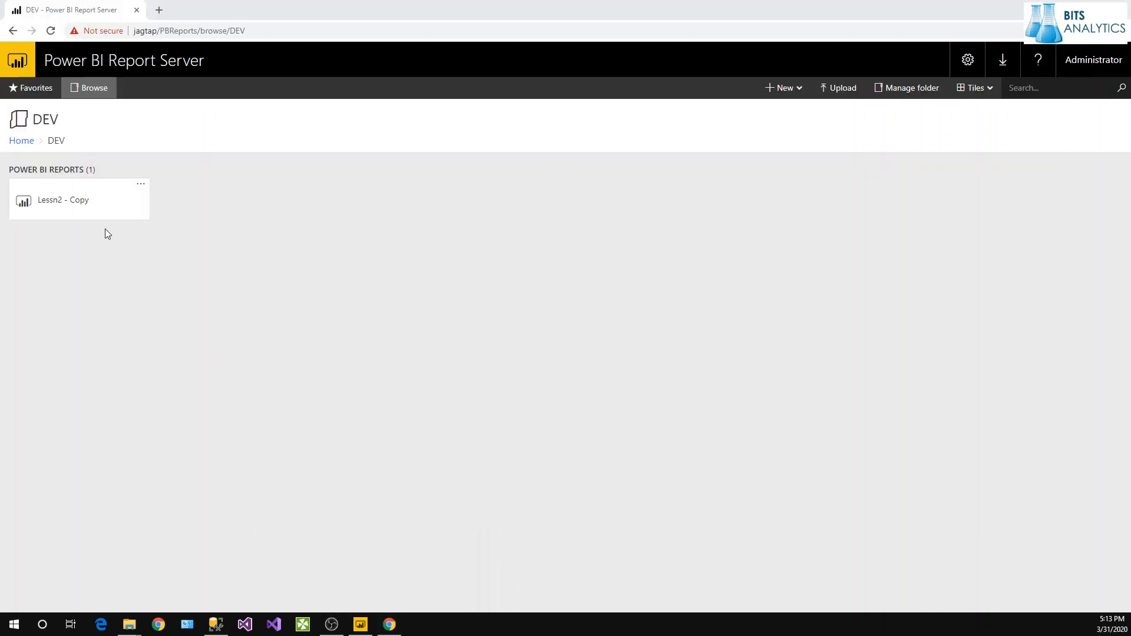
left_click(839, 90)
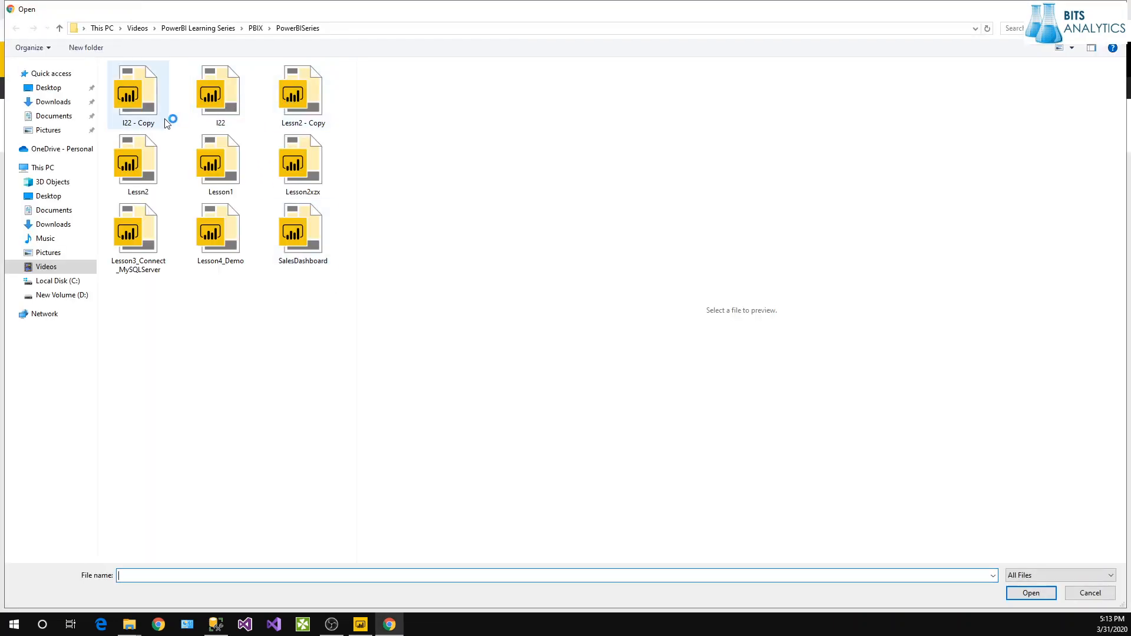
double_click(146, 166)
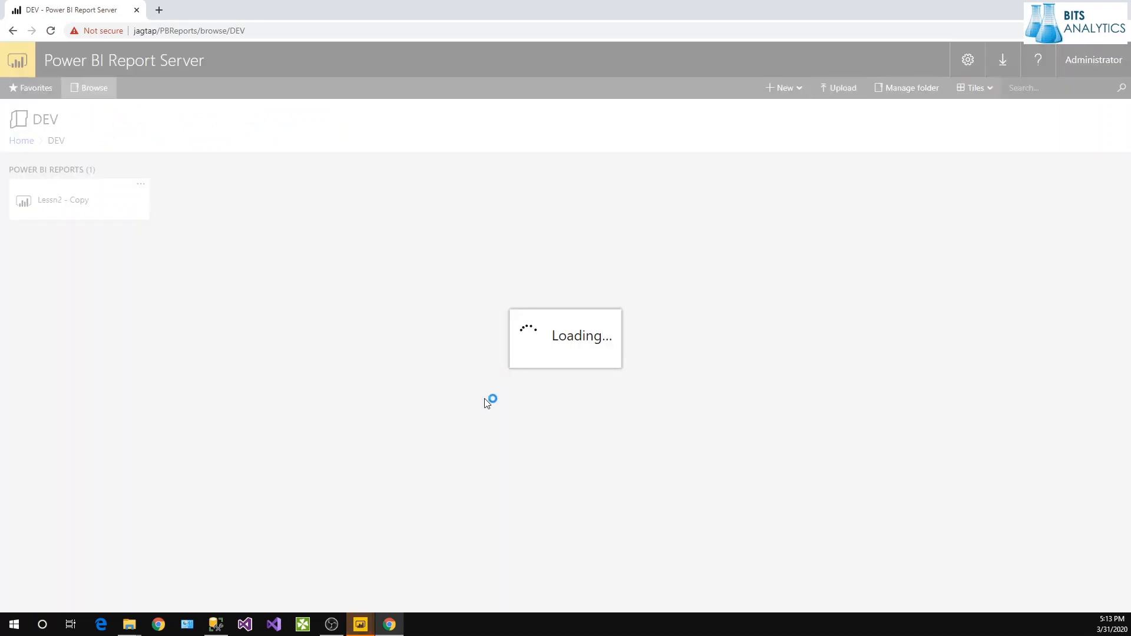
mouse_move(368, 625)
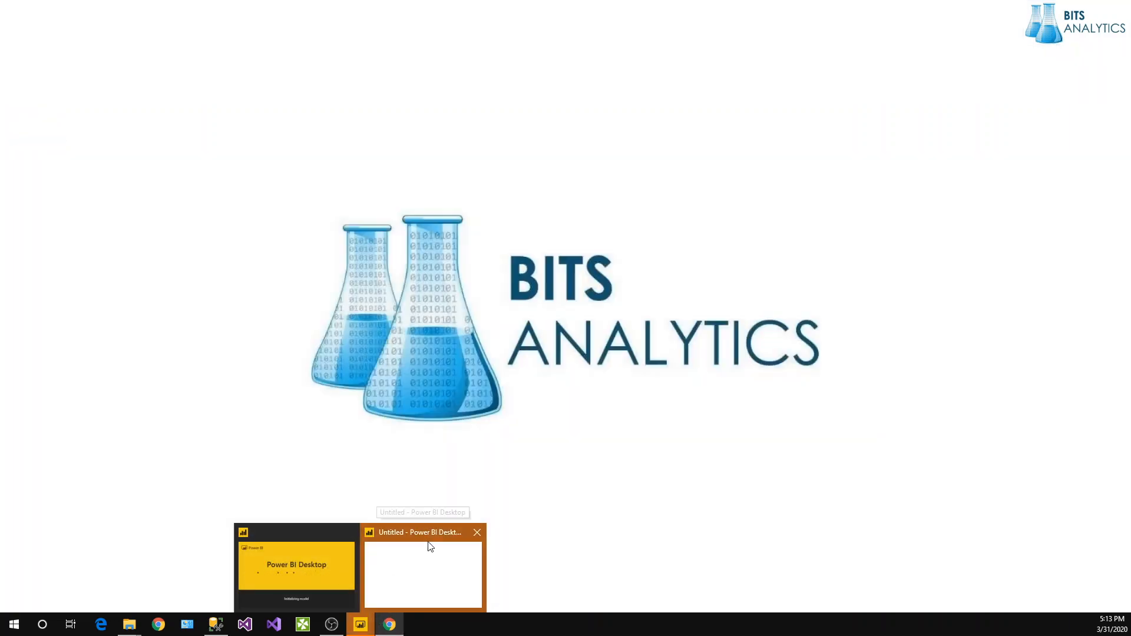
Bring Power BI Desktop forward and close its start screen, leaving a blank Untitled report.
left_click(338, 557)
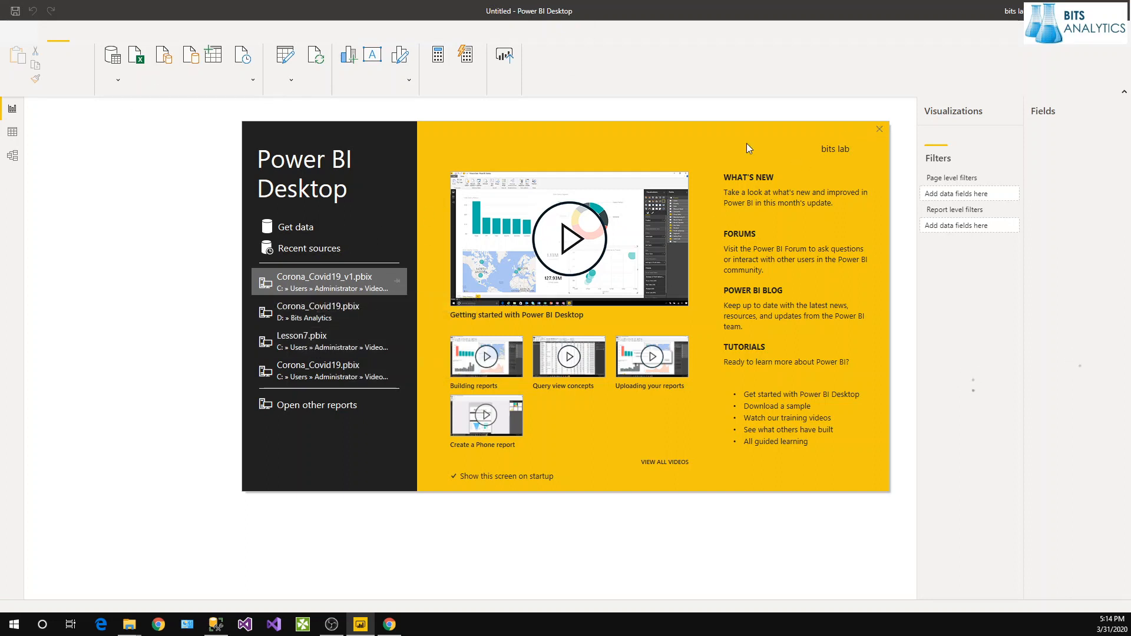
left_click(294, 231)
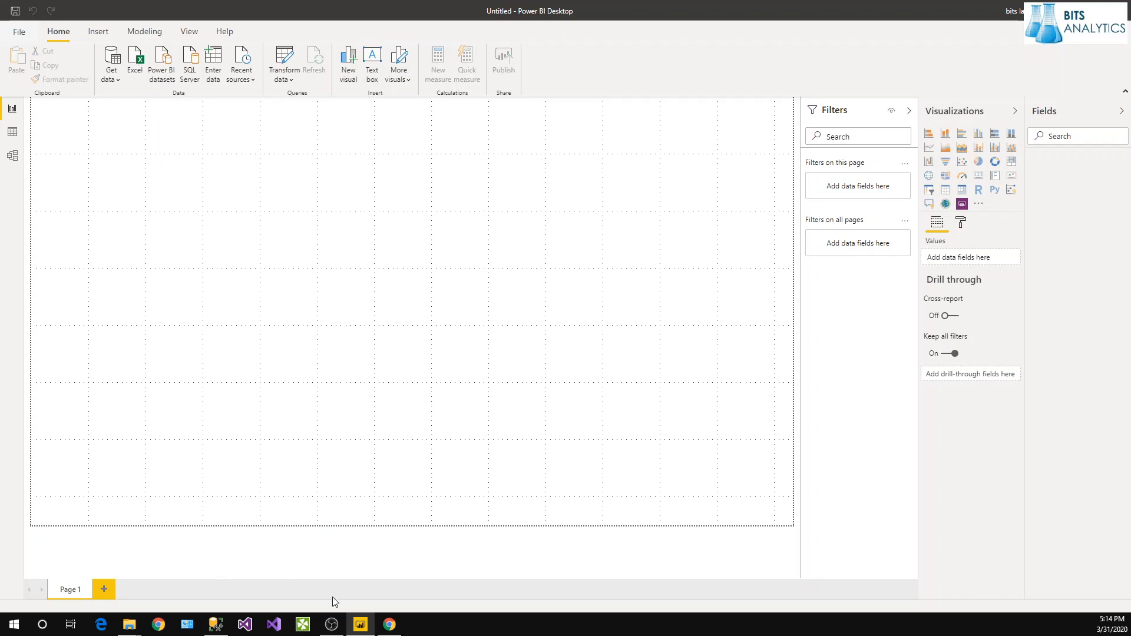
Try uploading the Lesson7 report from the PBIX folder into DEV.
left_click(389, 625)
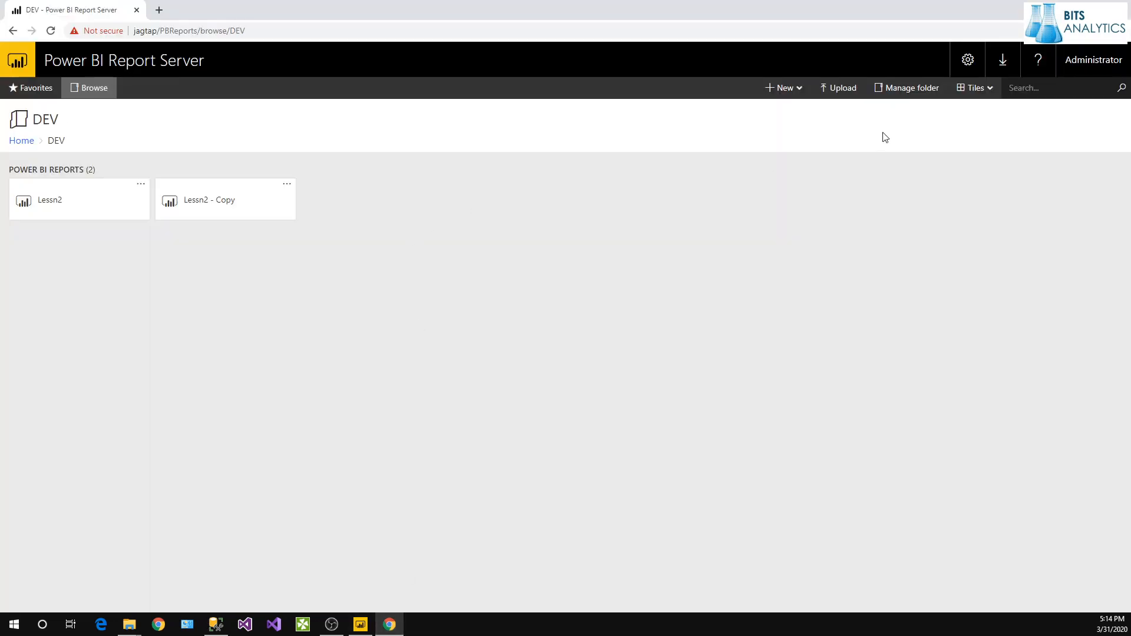
left_click(841, 93)
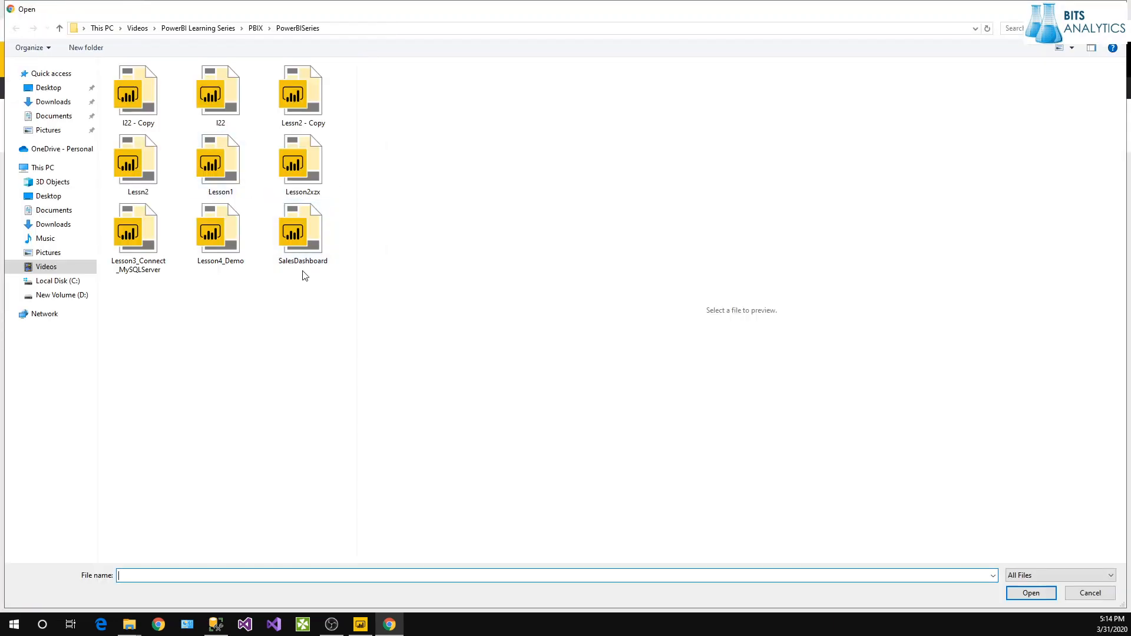
left_click(312, 233)
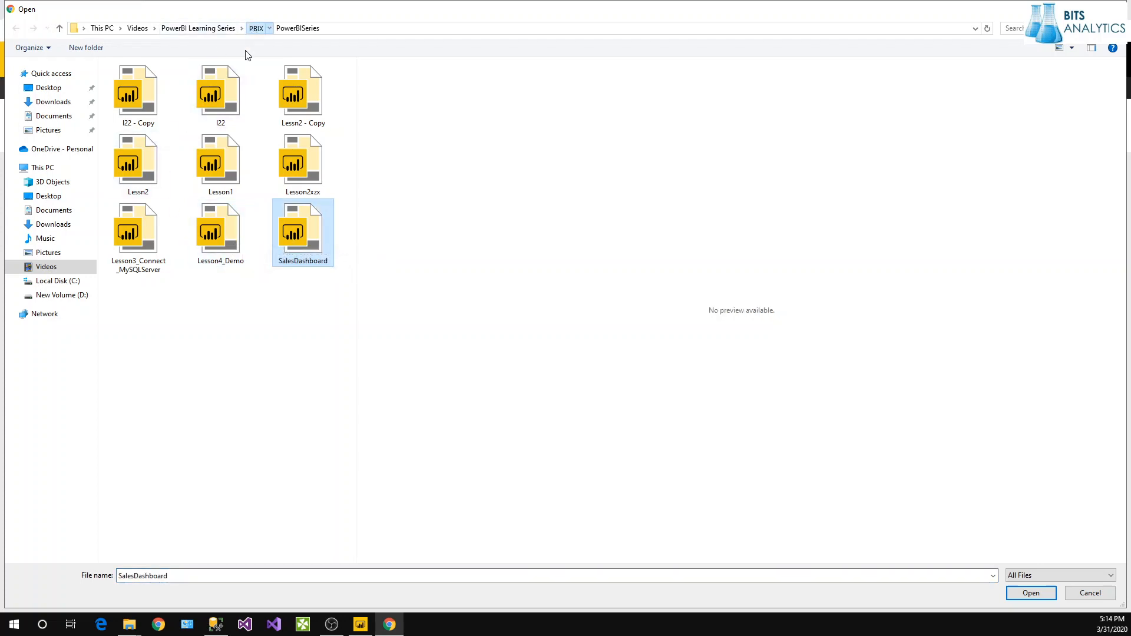
left_click(256, 27)
left_click(294, 186)
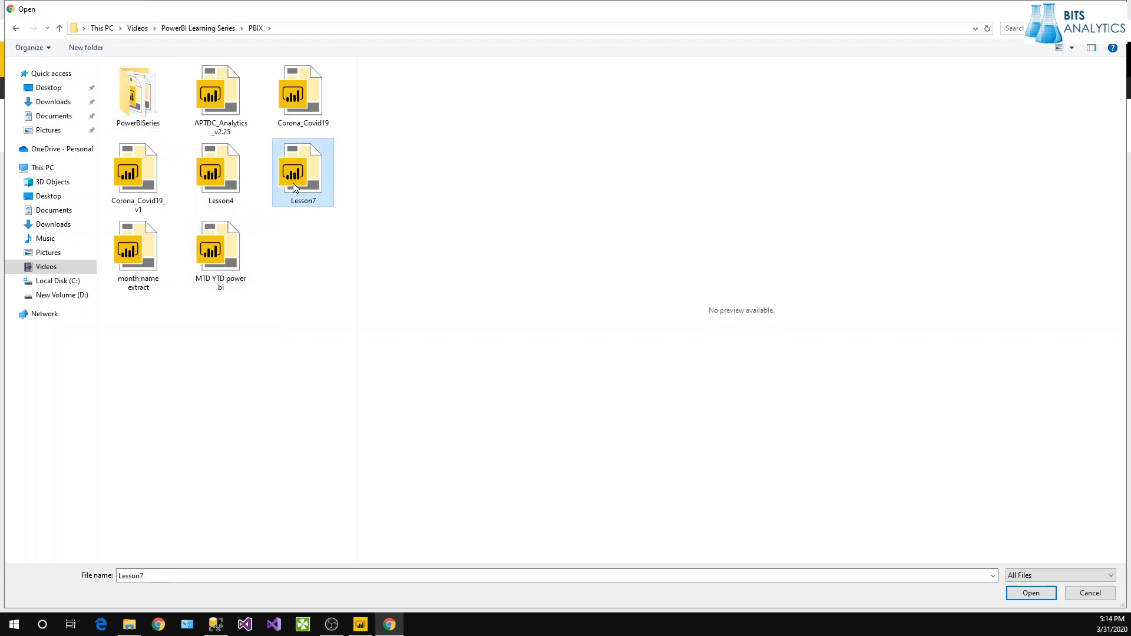
double_click(295, 187)
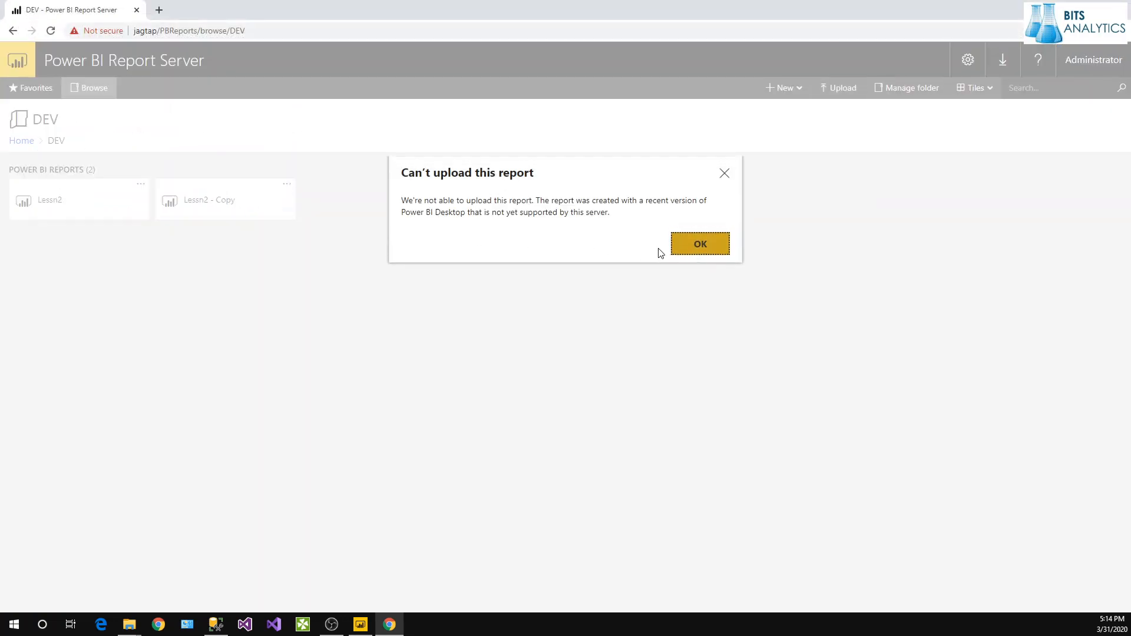
Read the 'Can't upload this report' newer-version error and dismiss it with OK.
left_click_drag(535, 202, 705, 204)
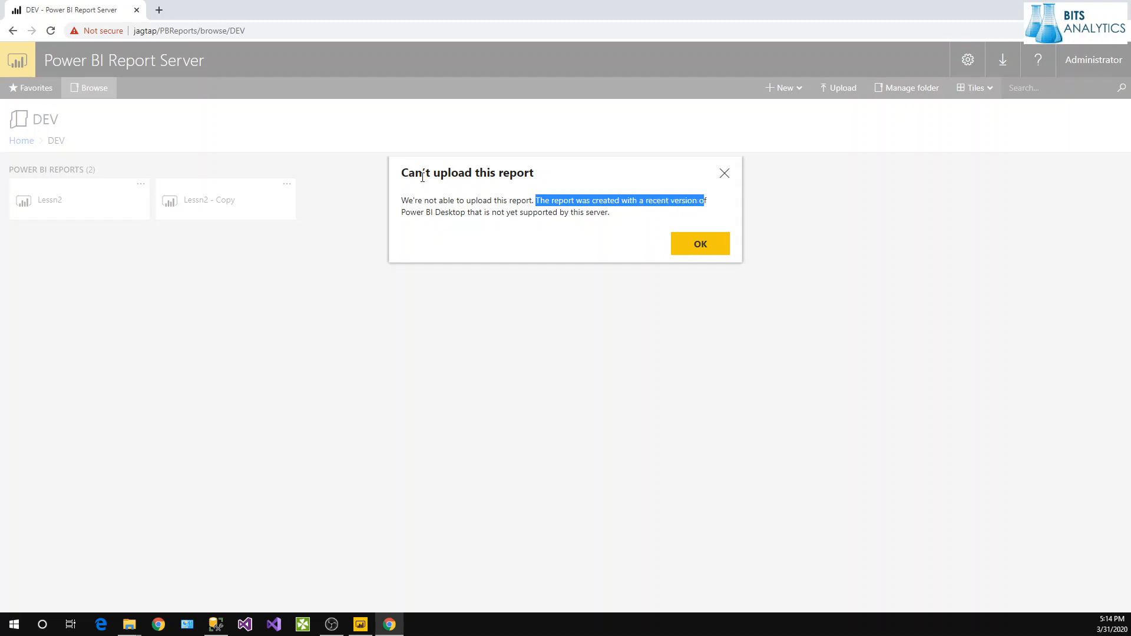
left_click_drag(401, 172, 633, 217)
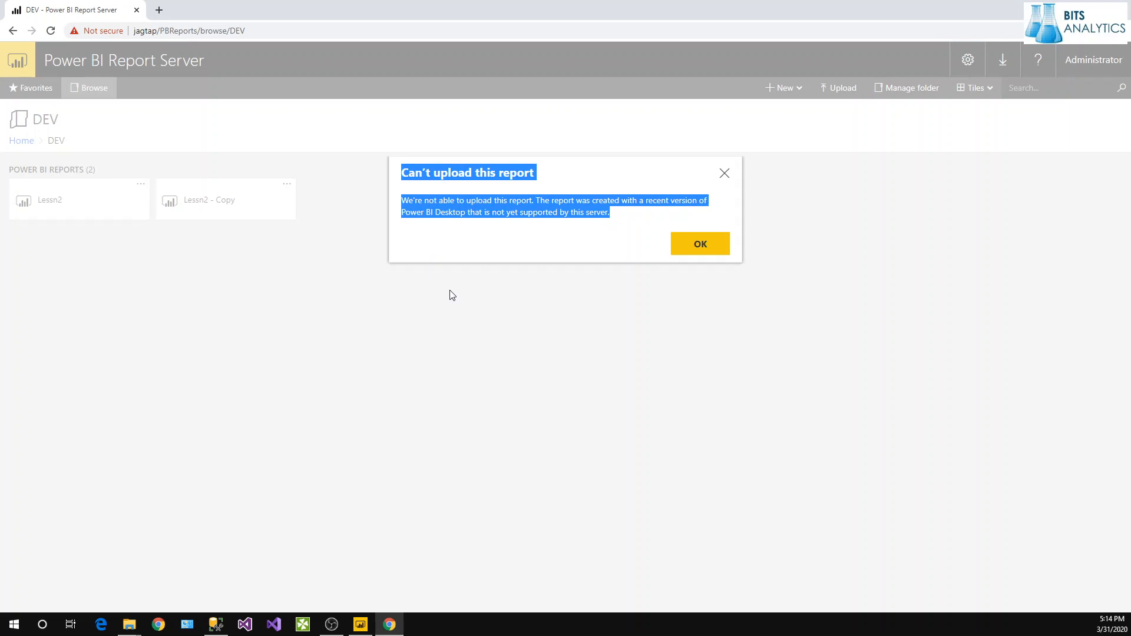
left_click(422, 226)
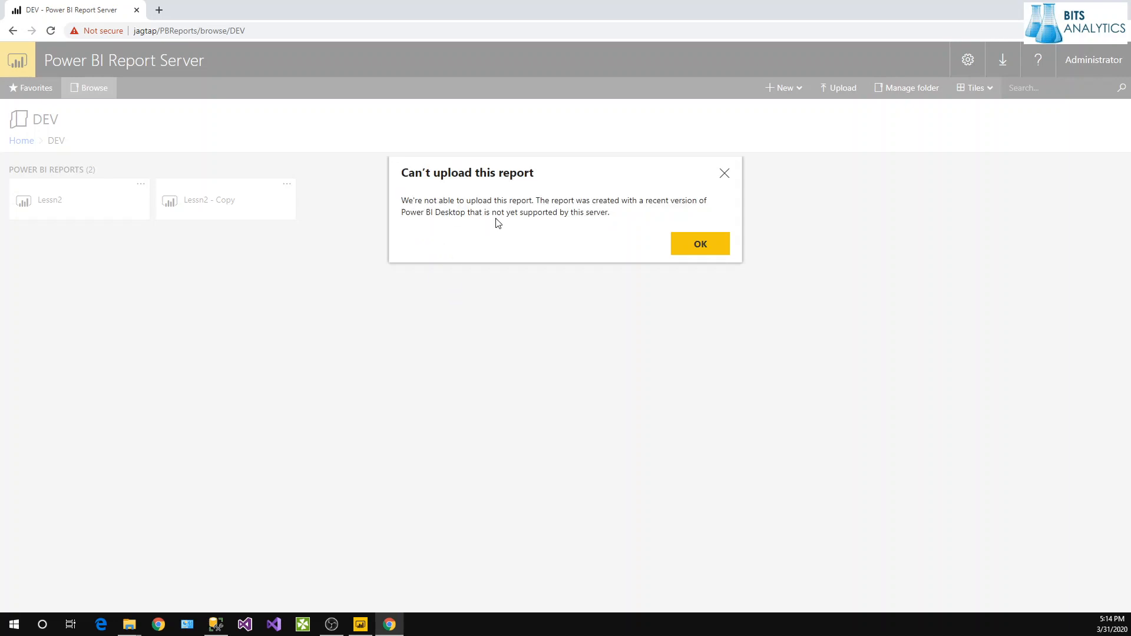
left_click_drag(536, 200, 602, 217)
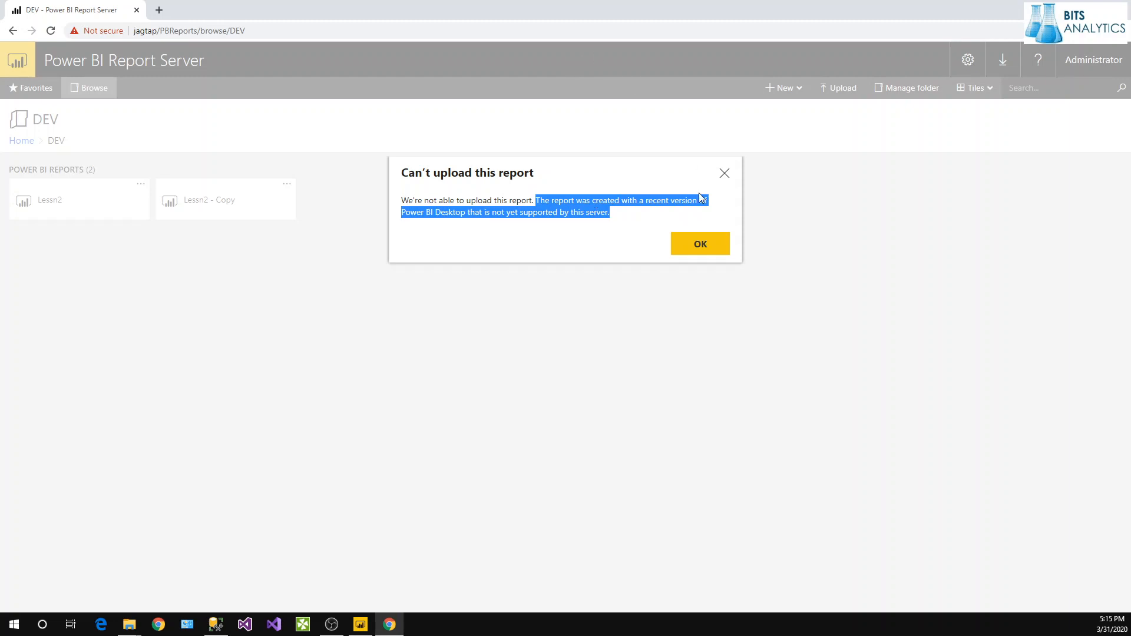
left_click(713, 251)
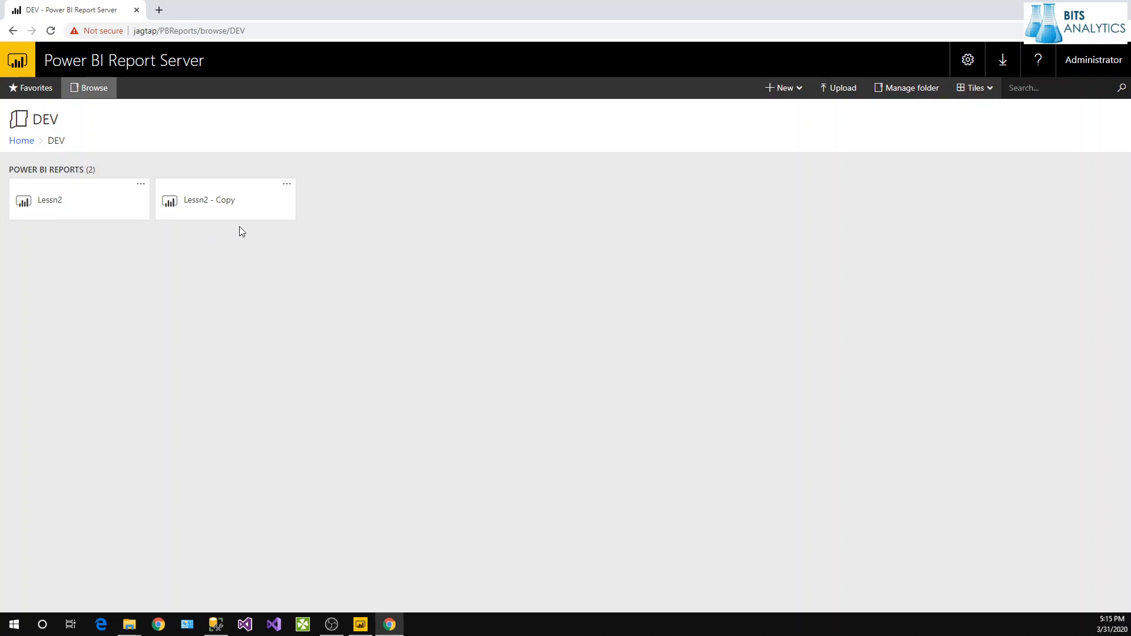
Open the Lessn2 report tile in the DEV folder.
left_click(98, 207)
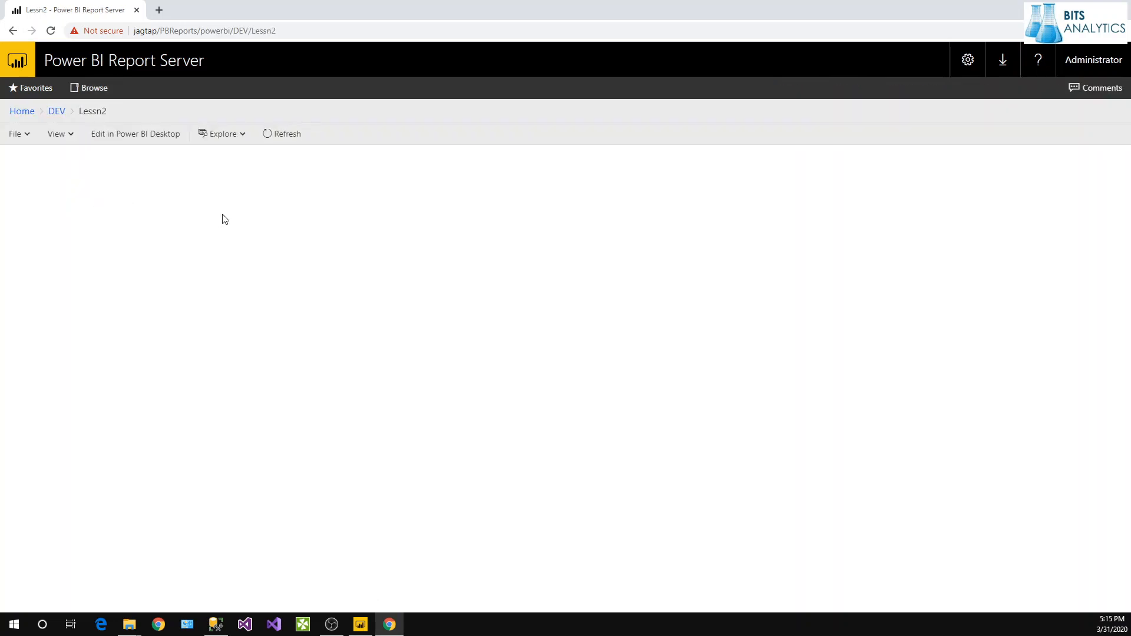